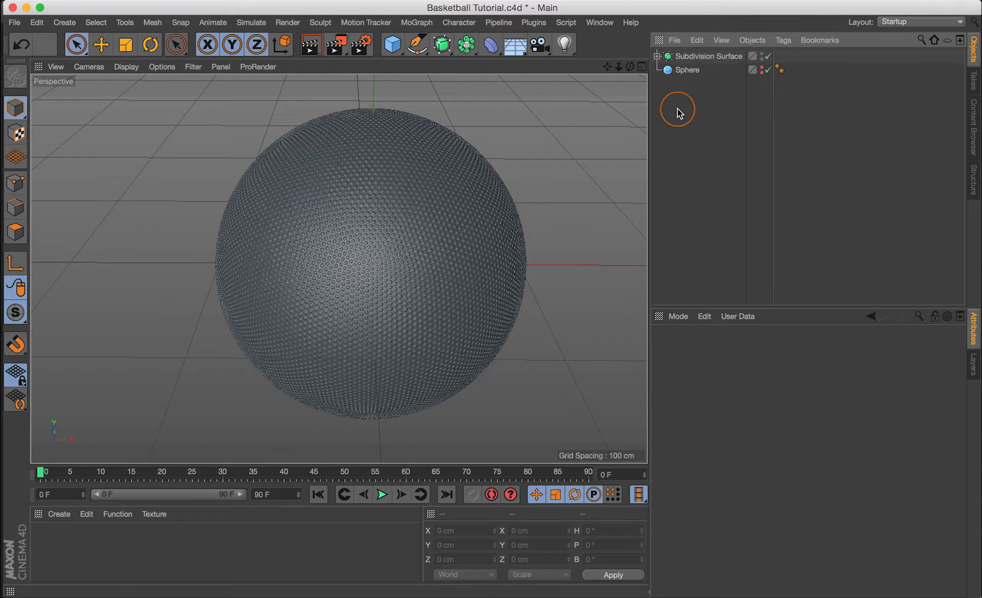
# Step: Select the Sphere and review its available Type options without changing the setting
pyautogui.click(687, 72)
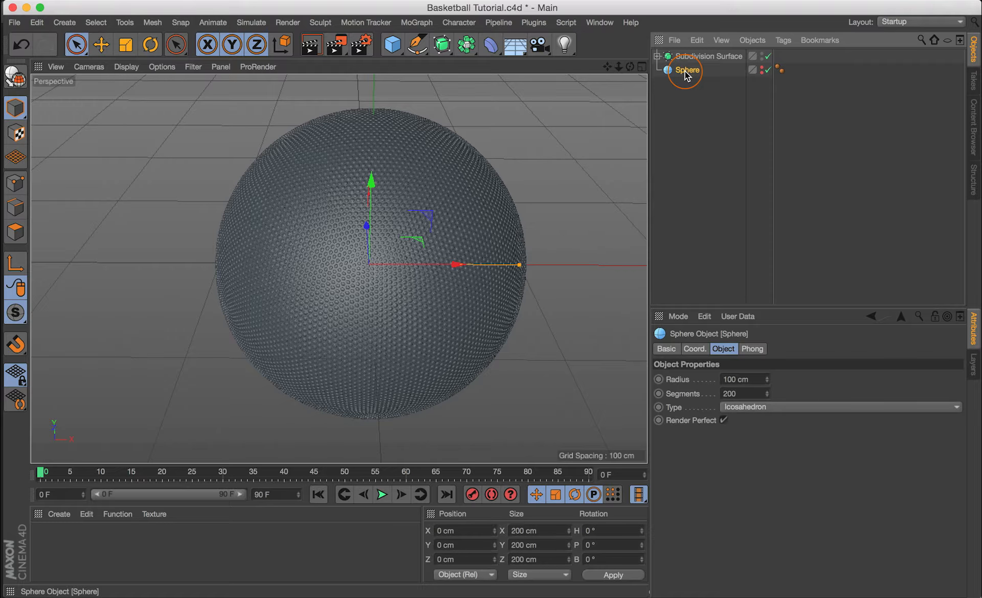
pyautogui.click(767, 408)
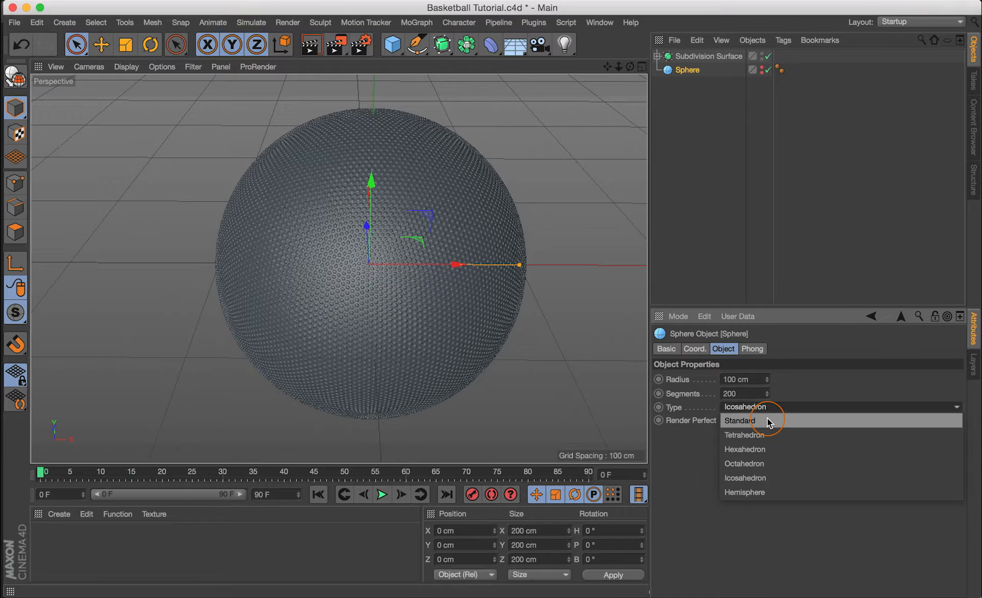
pyautogui.click(699, 467)
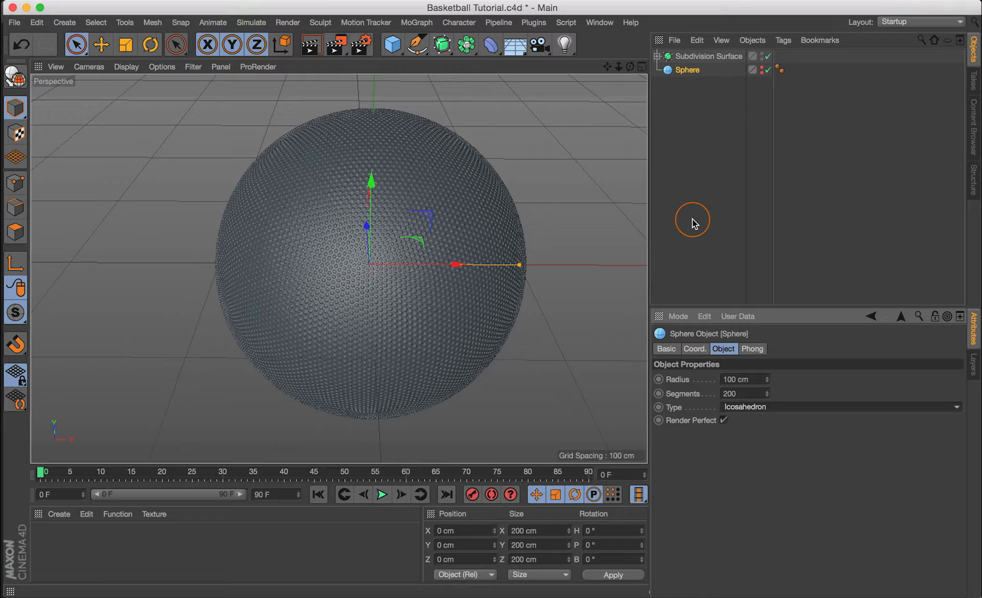
# Step: Select the Subdivision Surface and examine its modeled bumps up close and from several angles
pyautogui.click(696, 57)
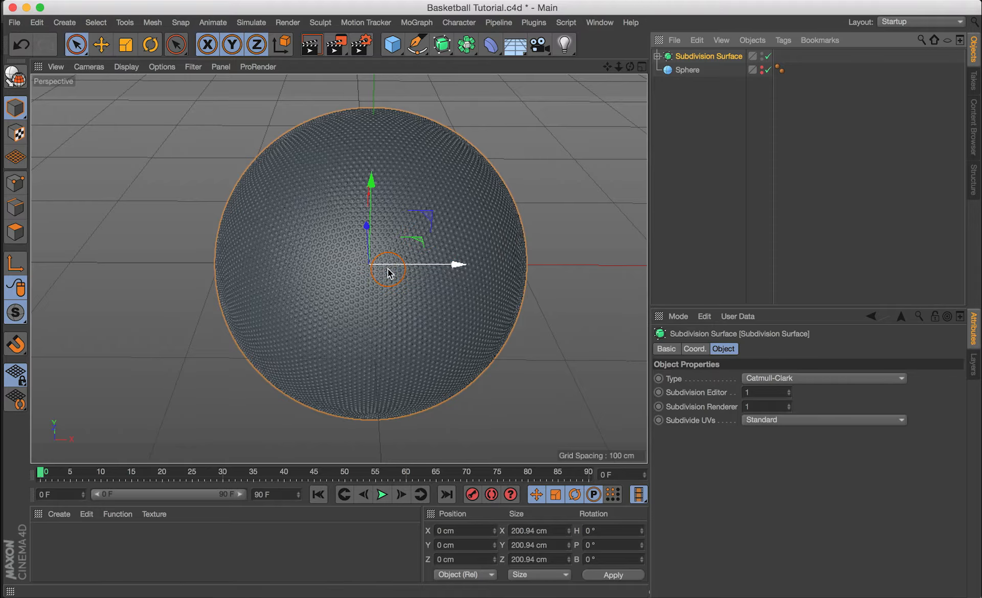
pyautogui.scroll(10, 388, 272)
pyautogui.keyDown('alt'); pyautogui.moveTo(553, 186); pyautogui.dragTo(470, 189); pyautogui.keyUp('alt')
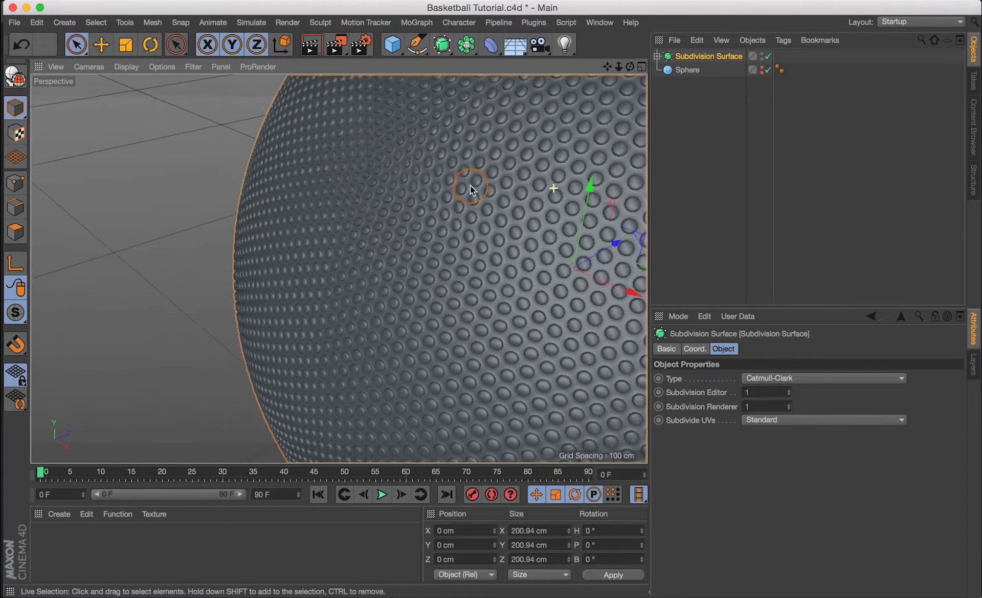
pyautogui.moveTo(607, 67); pyautogui.dragTo(346, 47)
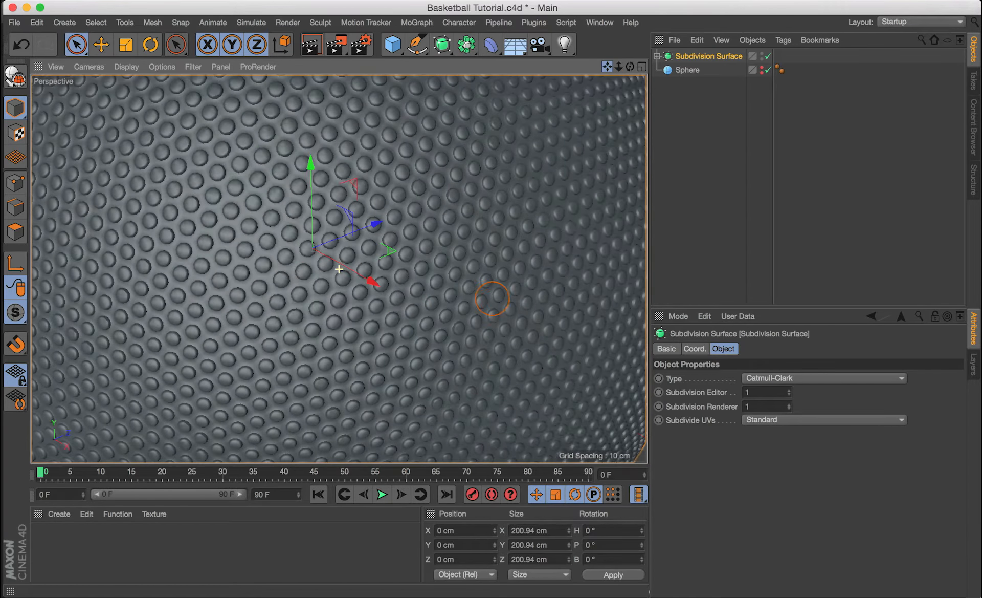
pyautogui.moveTo(577, 208)
pyautogui.keyDown('alt'); pyautogui.mouseDown()
pyautogui.moveTo(530, 154)
pyautogui.moveTo(579, 147)
pyautogui.moveTo(585, 191)
pyautogui.mouseUp(); pyautogui.keyUp('alt')
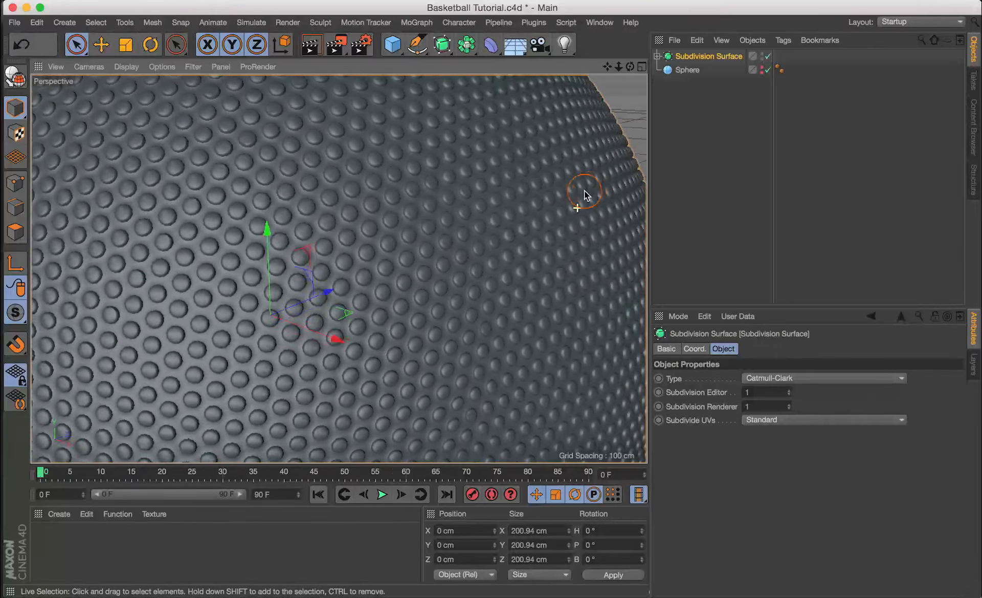
pyautogui.scroll(-10, 421, 210)
pyautogui.keyDown('alt'); pyautogui.moveTo(289, 183); pyautogui.dragTo(353, 204); pyautogui.keyUp('alt')
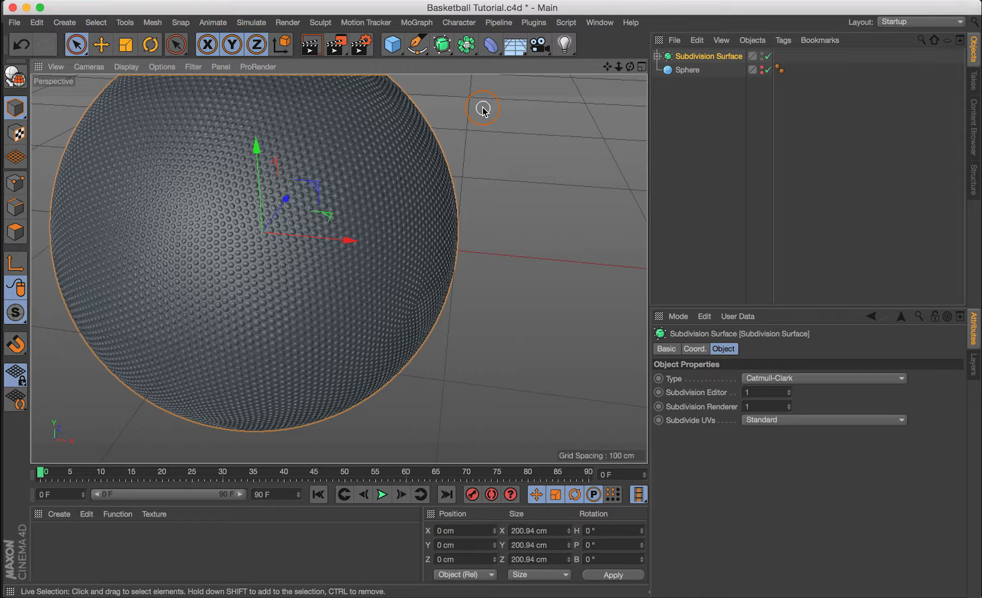
pyautogui.scroll(-4, 294, 255)
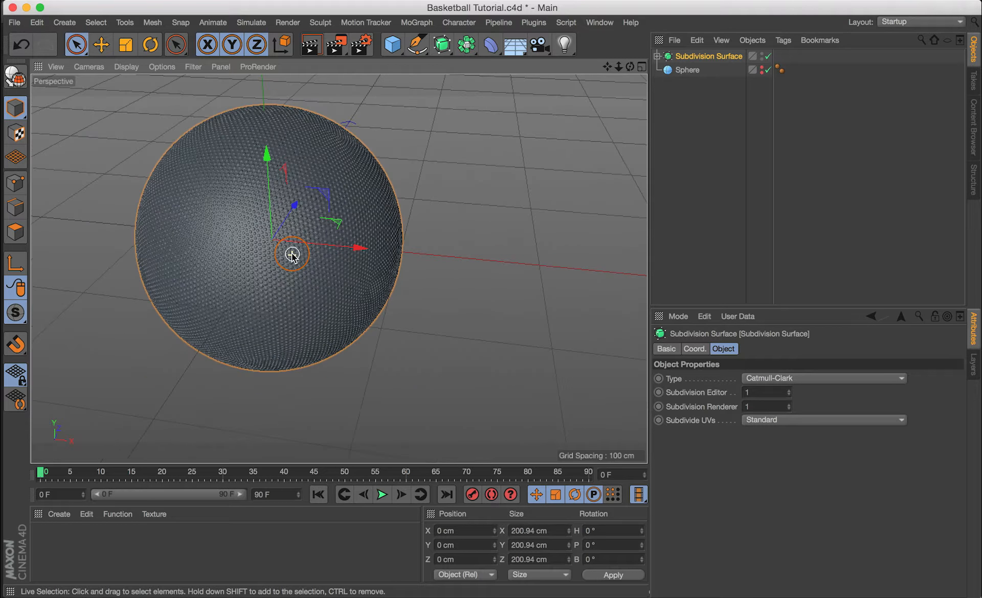
pyautogui.moveTo(607, 66); pyautogui.dragTo(680, 93)
pyautogui.scroll(2, 360, 266)
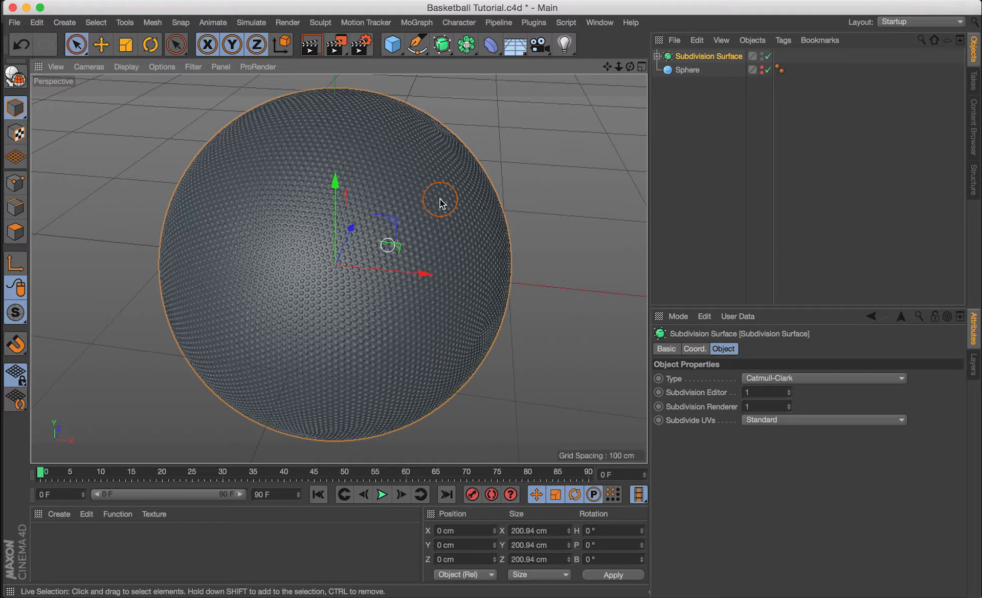
pyautogui.moveTo(634, 68); pyautogui.dragTo(492, 298)
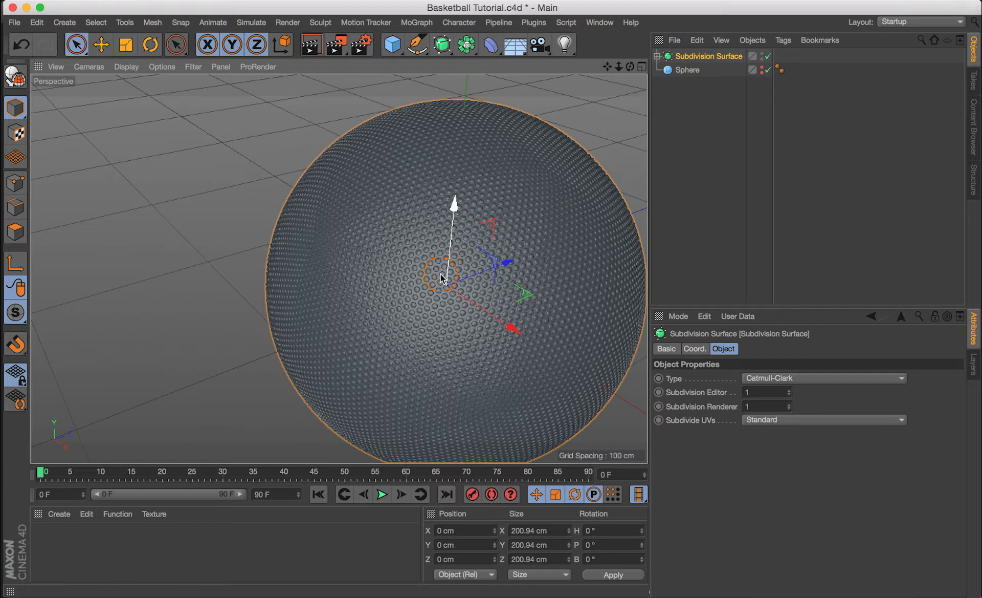
pyautogui.keyDown('alt'); pyautogui.moveTo(441, 278); pyautogui.dragTo(495, 258); pyautogui.keyUp('alt')
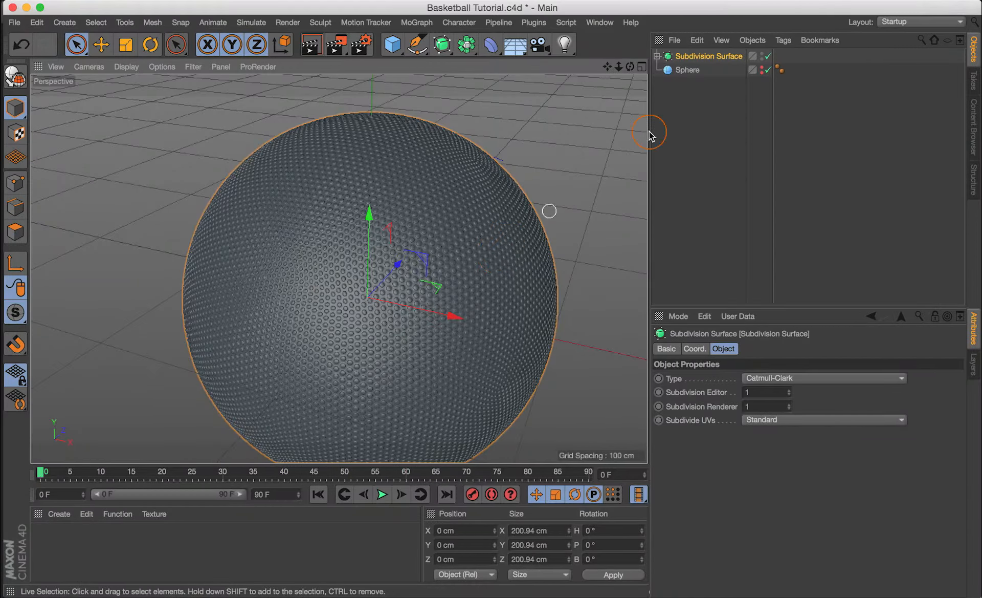
# Step: Hide the Subdivision Surface, make the plain Sphere visible in the viewport, and clear the selection
pyautogui.click(761, 55)
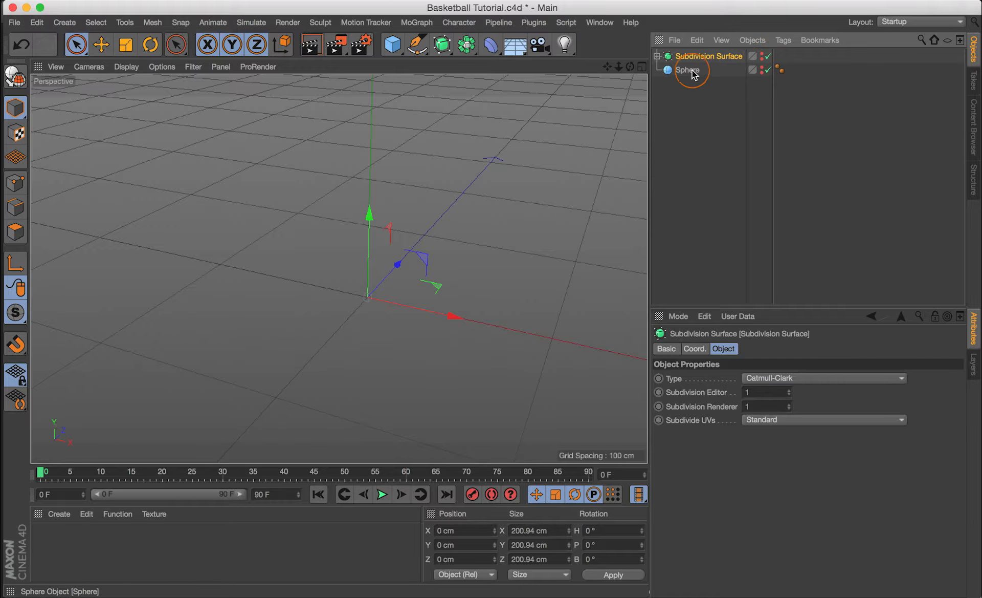
pyautogui.click(763, 68)
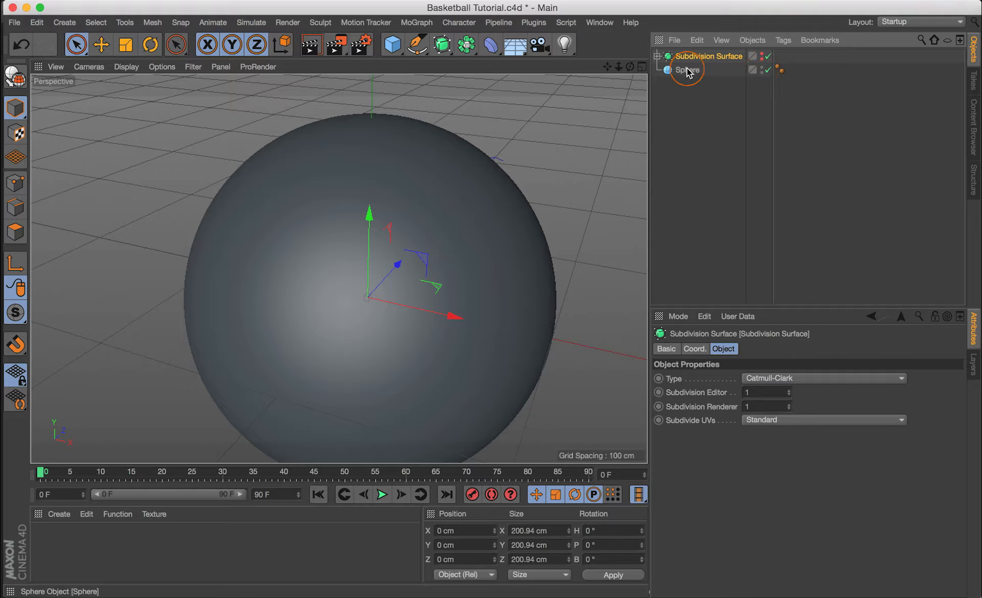
pyautogui.click(702, 132)
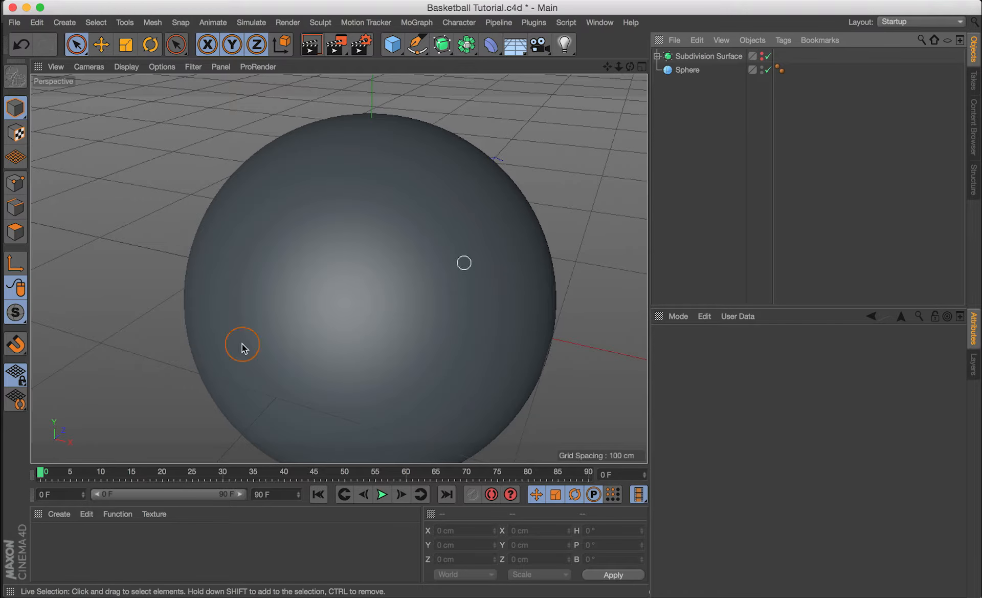
# Step: Create a new standard material and apply it to the Sphere
pyautogui.click(55, 513)
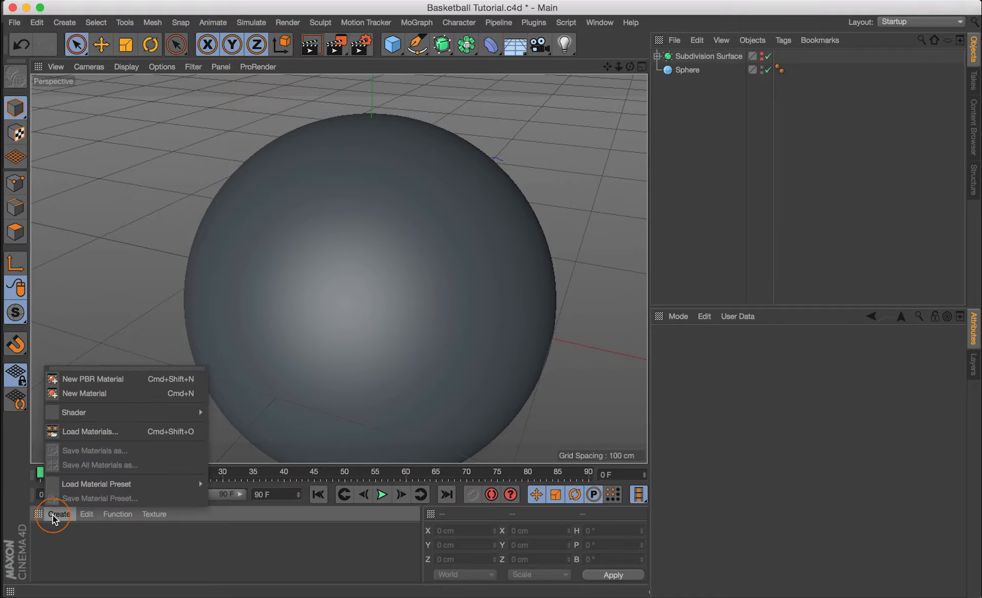
pyautogui.click(77, 393)
pyautogui.click(54, 562)
pyautogui.moveTo(53, 562); pyautogui.dragTo(381, 306)
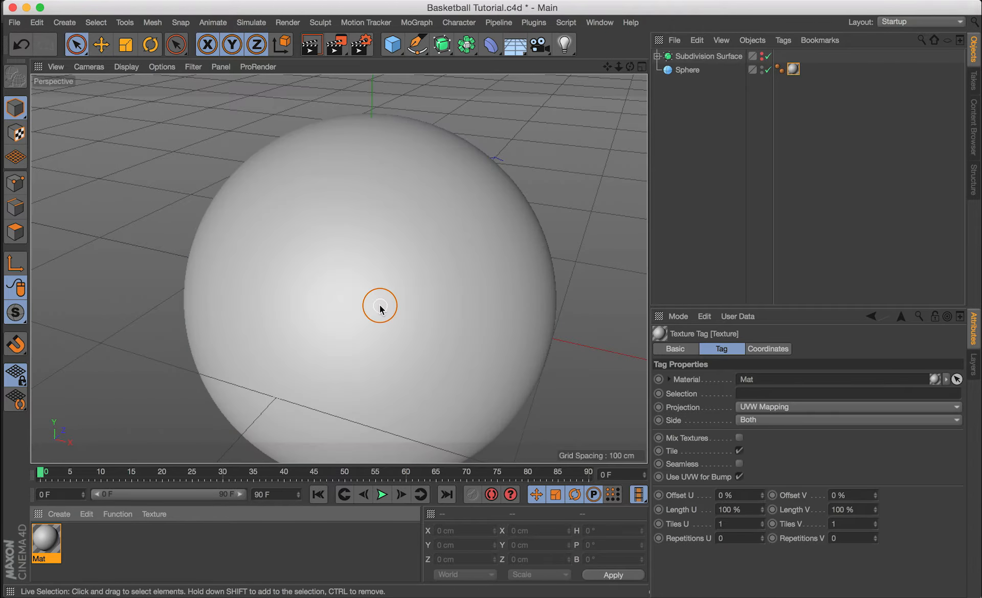
# Step: Load bump-map-surface-example.png as the material's Color texture without copying it to the project location
pyautogui.doubleClick(792, 70)
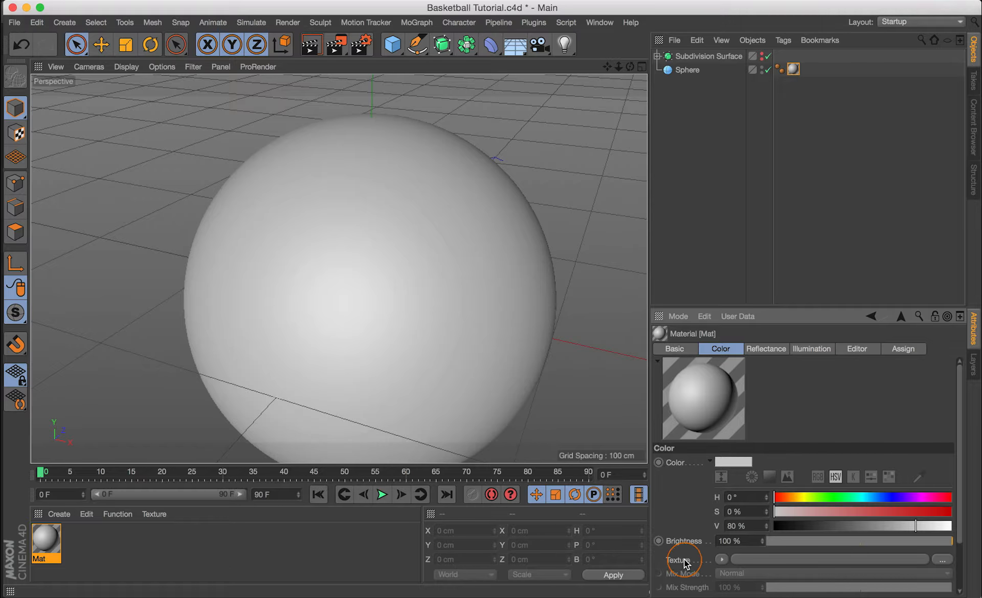
pyautogui.click(943, 561)
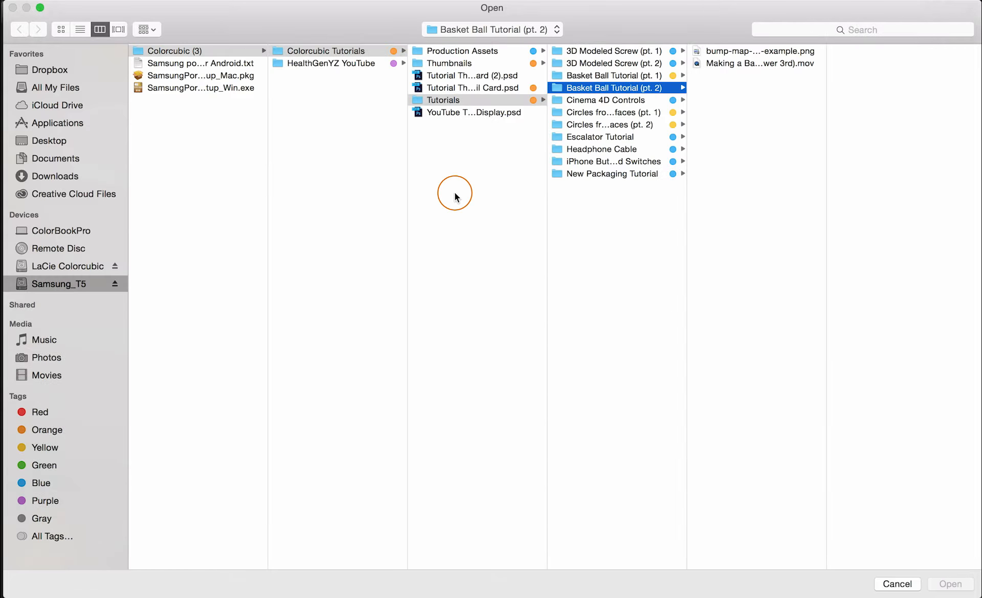
pyautogui.click(727, 51)
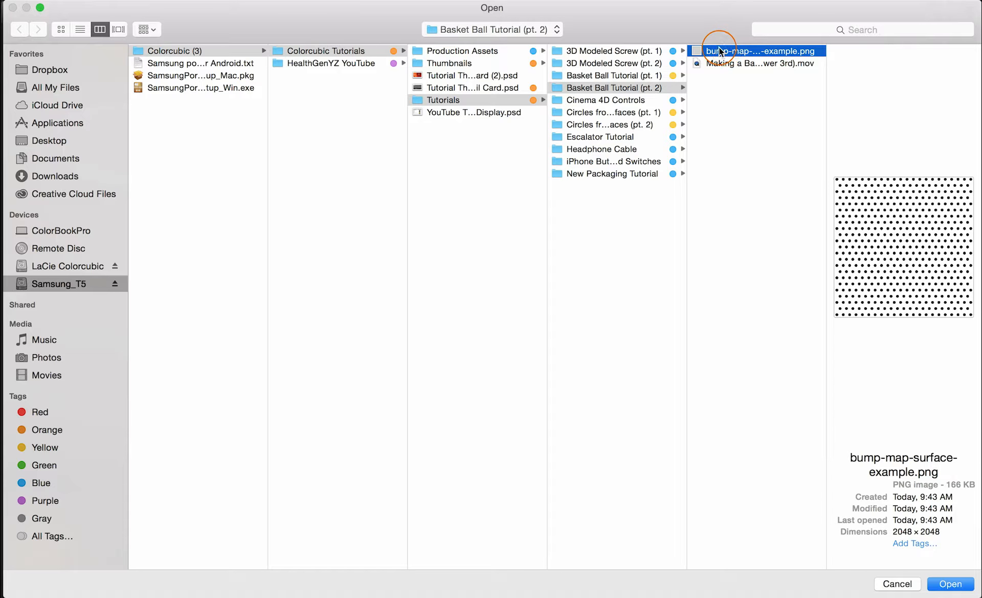
pyautogui.click(726, 51)
pyautogui.click(951, 584)
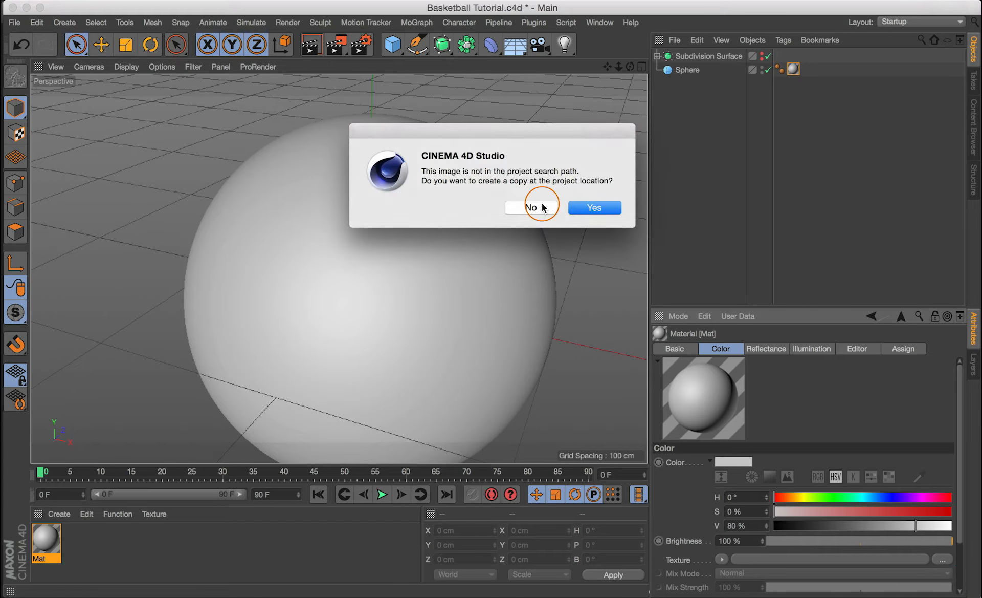
pyautogui.click(526, 205)
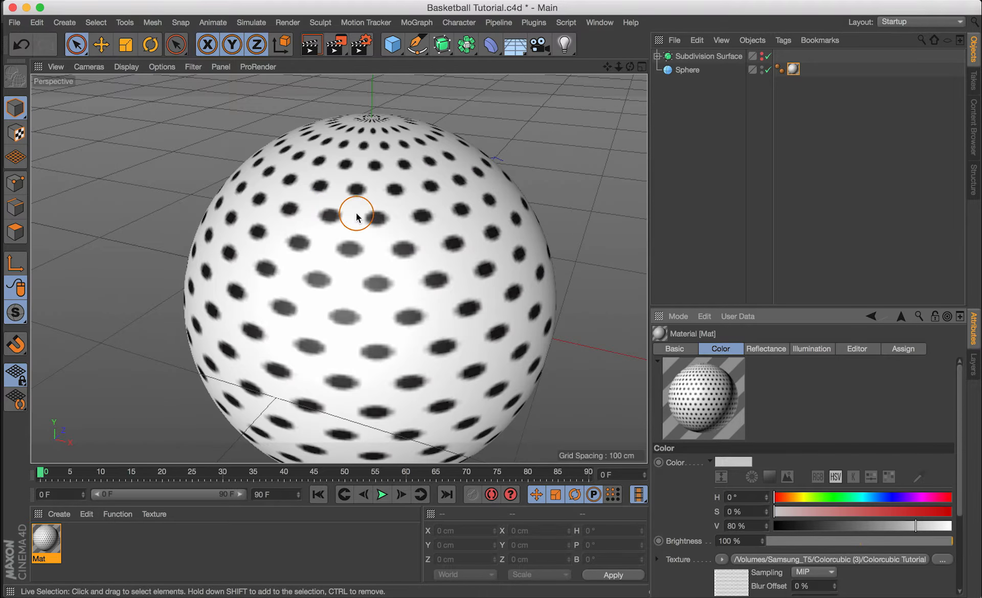
# Step: Try Spherical, Flat and Cubic projections on the Sphere's texture tag and inspect how the dot pattern wraps
pyautogui.keyDown('alt'); pyautogui.moveTo(358, 213); pyautogui.dragTo(365, 179); pyautogui.keyUp('alt')
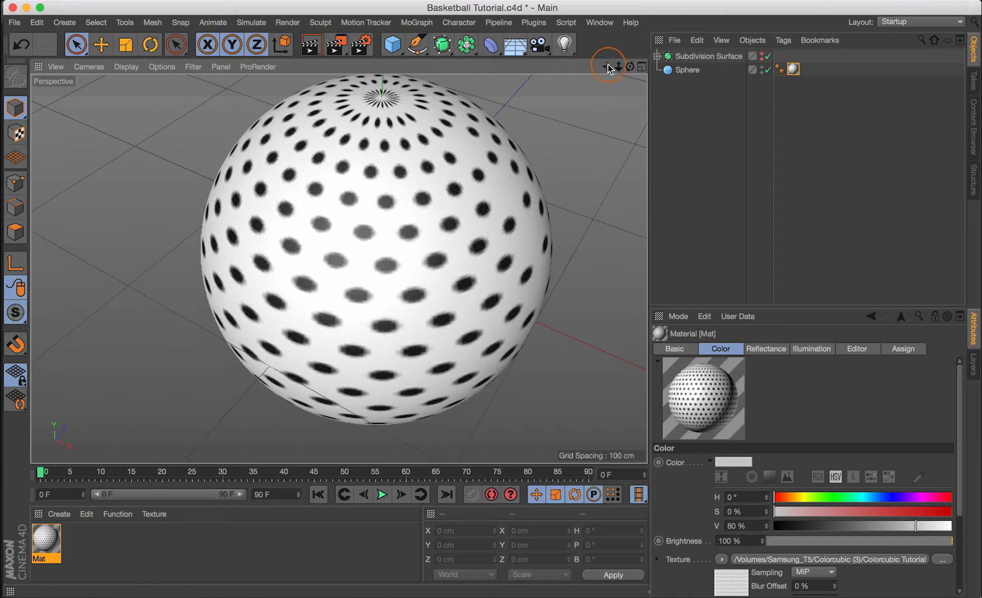
pyautogui.moveTo(607, 67); pyautogui.dragTo(587, 128)
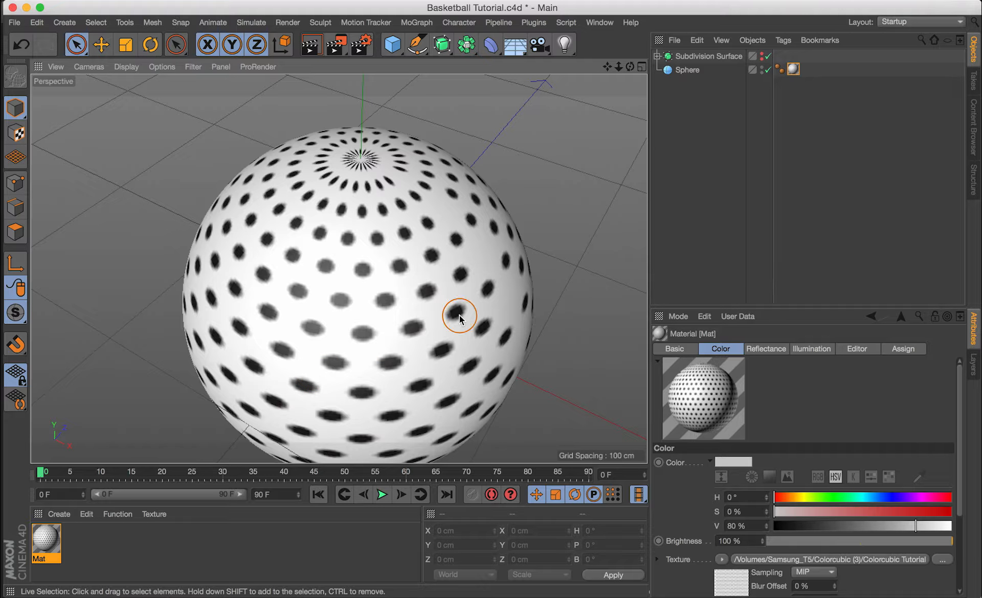
pyautogui.click(793, 69)
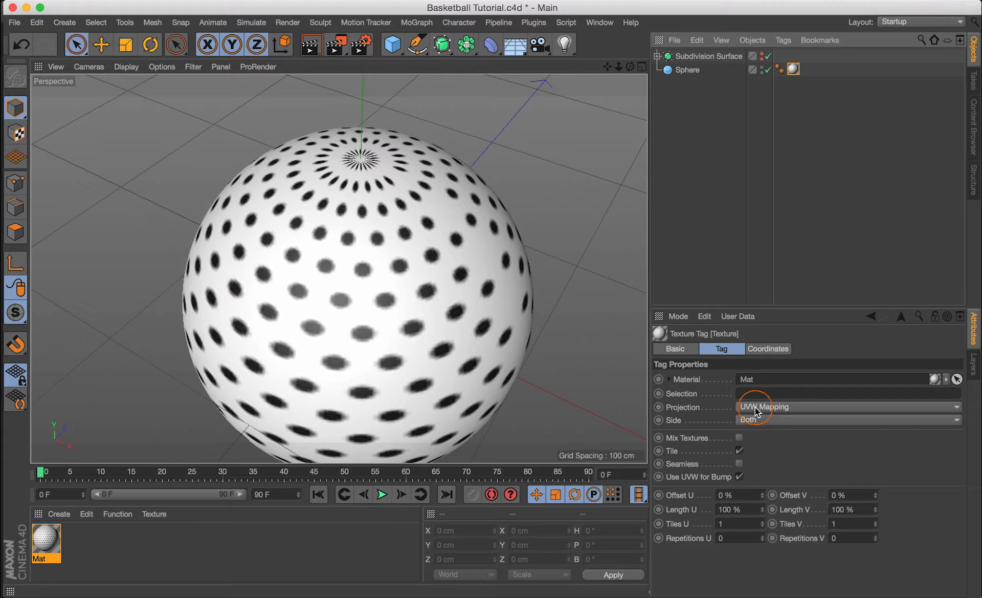
pyautogui.click(771, 408)
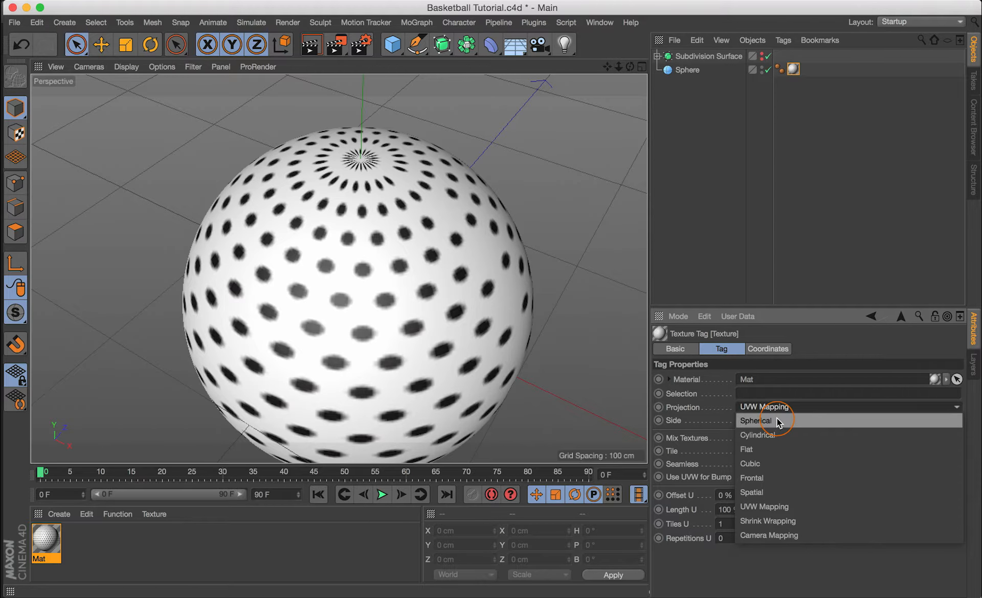
pyautogui.click(777, 420)
pyautogui.click(778, 408)
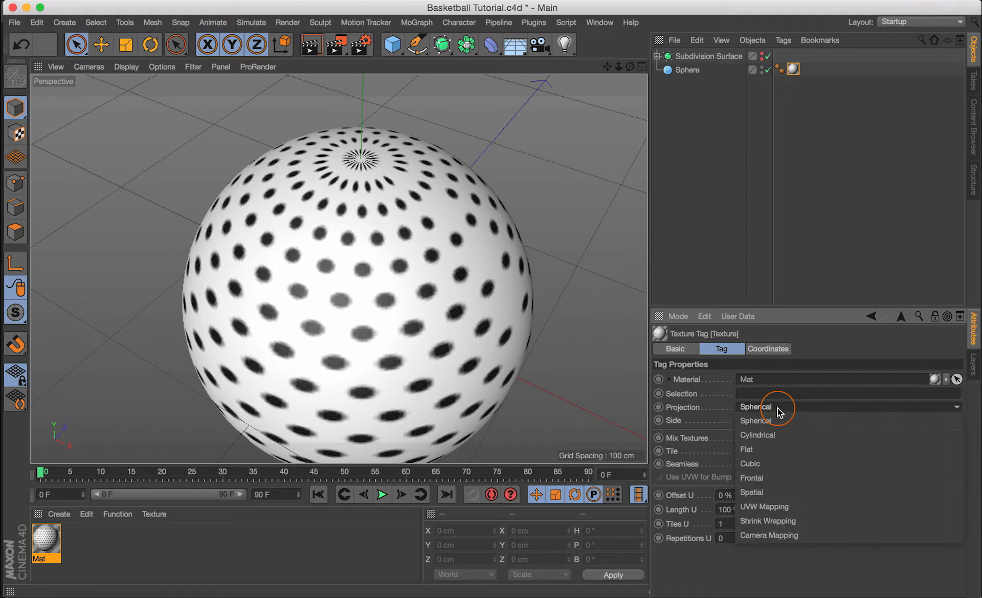
pyautogui.click(763, 449)
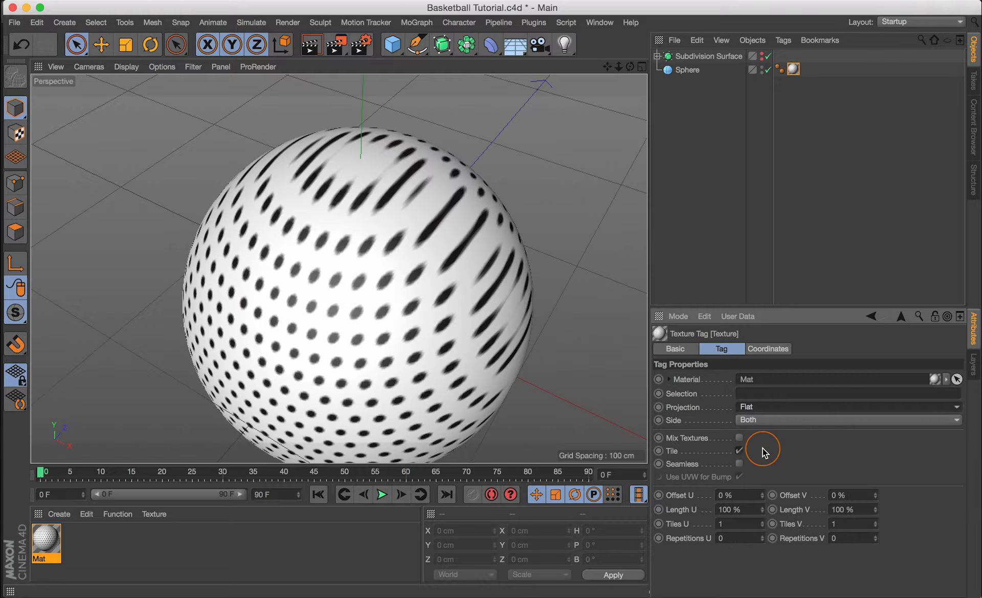
pyautogui.click(775, 407)
pyautogui.click(765, 464)
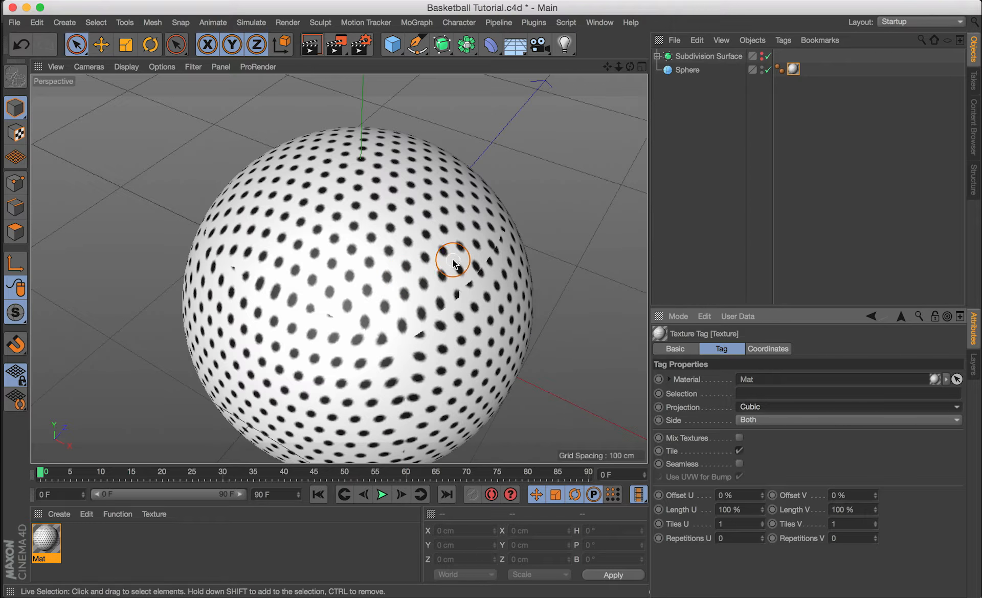
pyautogui.moveTo(454, 253)
pyautogui.keyDown('alt'); pyautogui.mouseDown()
pyautogui.moveTo(394, 241)
pyautogui.moveTo(292, 193)
pyautogui.moveTo(477, 217)
pyautogui.moveTo(468, 262)
pyautogui.mouseUp(); pyautogui.keyUp('alt')
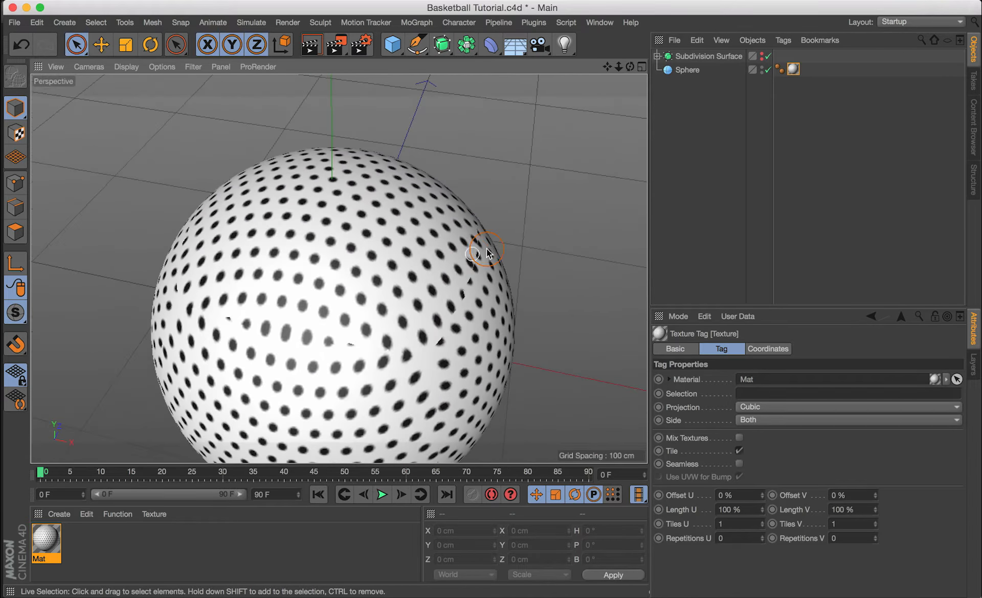
# Step: Set the texture tag's projection back to UVW Mapping and inspect the dots around the Sphere's pole
pyautogui.click(770, 408)
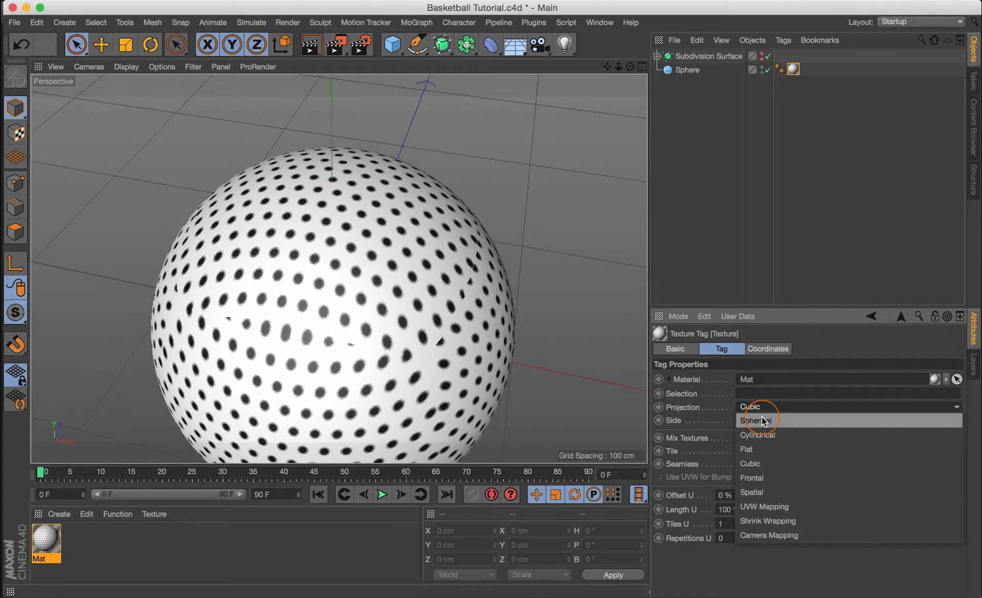
pyautogui.click(764, 505)
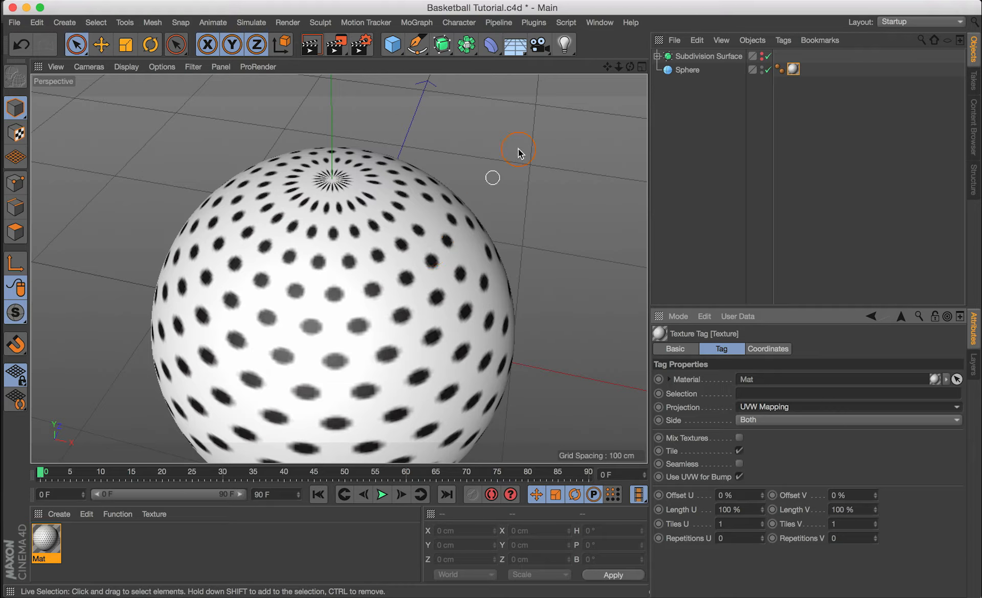
pyautogui.moveTo(606, 66); pyautogui.dragTo(505, 265)
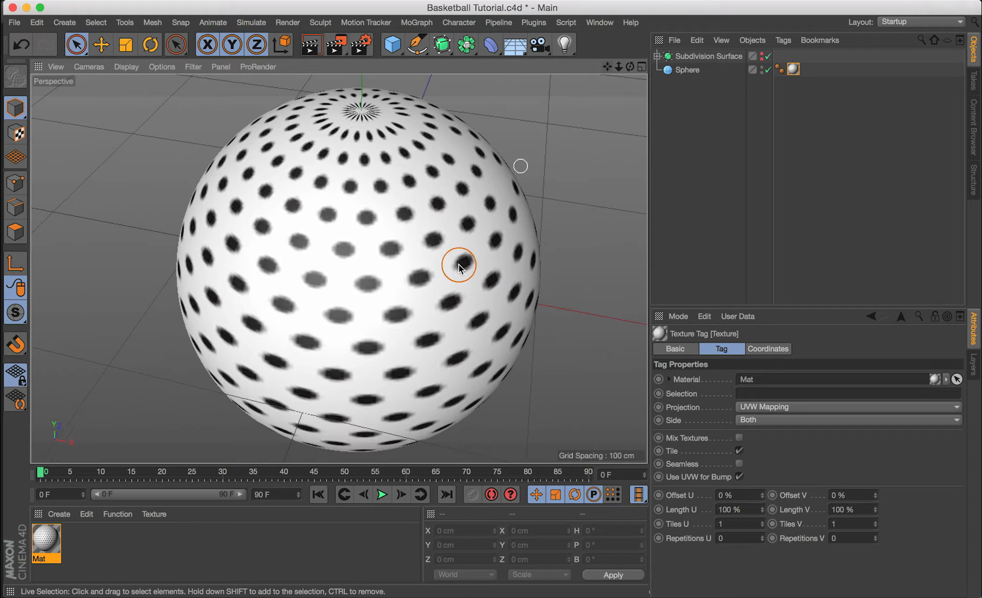
pyautogui.keyDown('alt'); pyautogui.moveTo(437, 298); pyautogui.dragTo(399, 251); pyautogui.keyUp('alt')
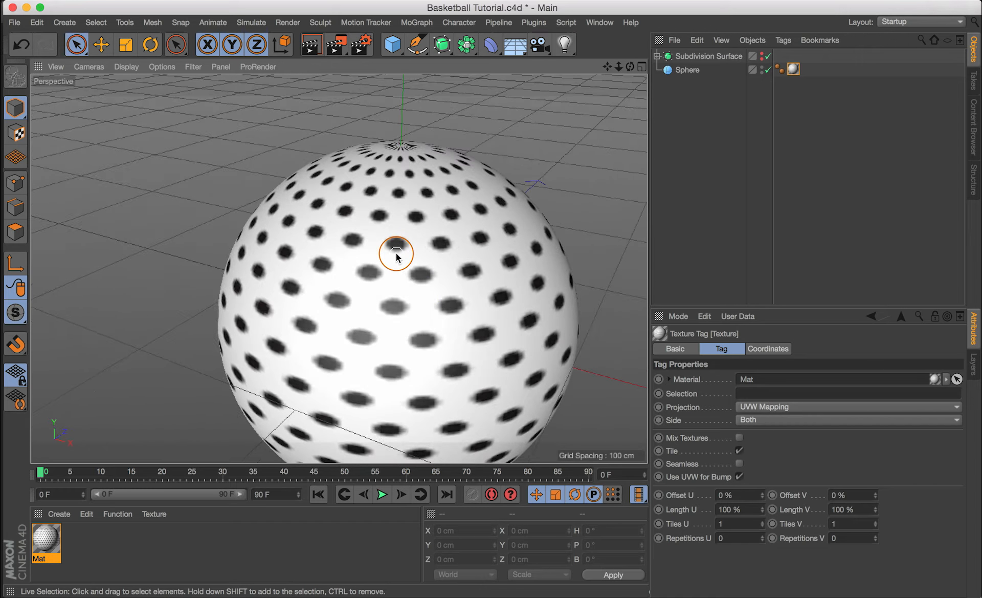
pyautogui.click(793, 69)
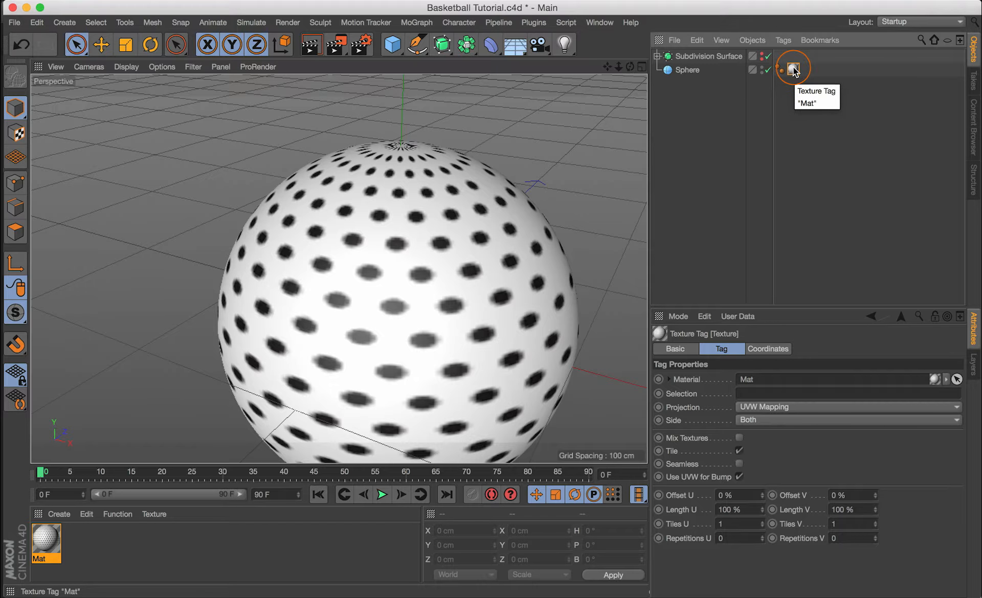
# Step: Delete the dotted texture tag from the Sphere and remove its material from the scene
pyautogui.press('Delete')
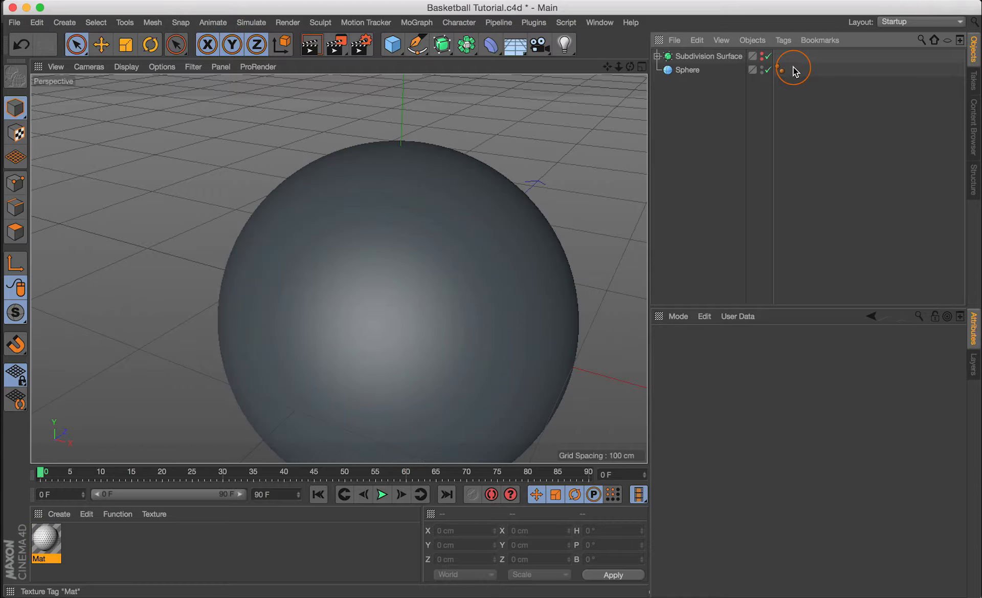
pyautogui.click(52, 544)
pyautogui.press('Delete')
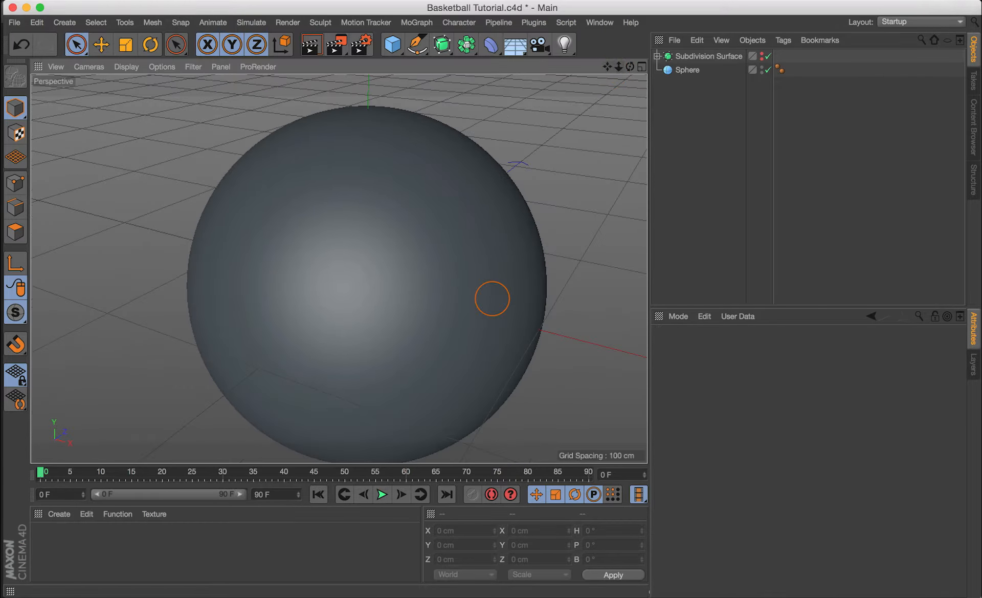
# Step: Make the Subdivision Surface basketball visible in the viewport and hide the plain Sphere
pyautogui.keyDown('alt'); pyautogui.moveTo(492, 298); pyautogui.dragTo(461, 298, button='right'); pyautogui.keyUp('alt')
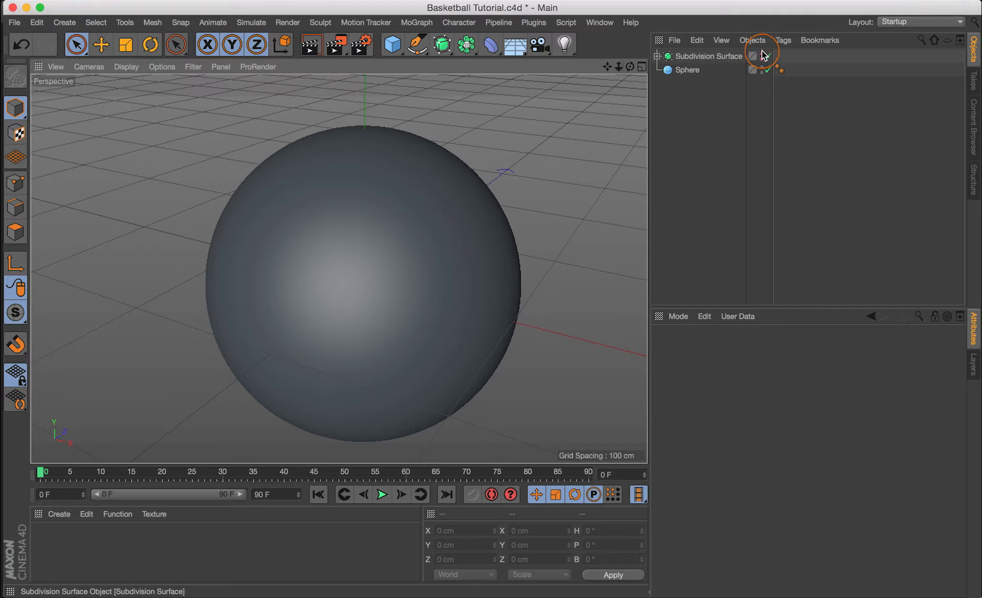
pyautogui.click(762, 54)
pyautogui.click(762, 59)
pyautogui.click(761, 67)
pyautogui.click(762, 67)
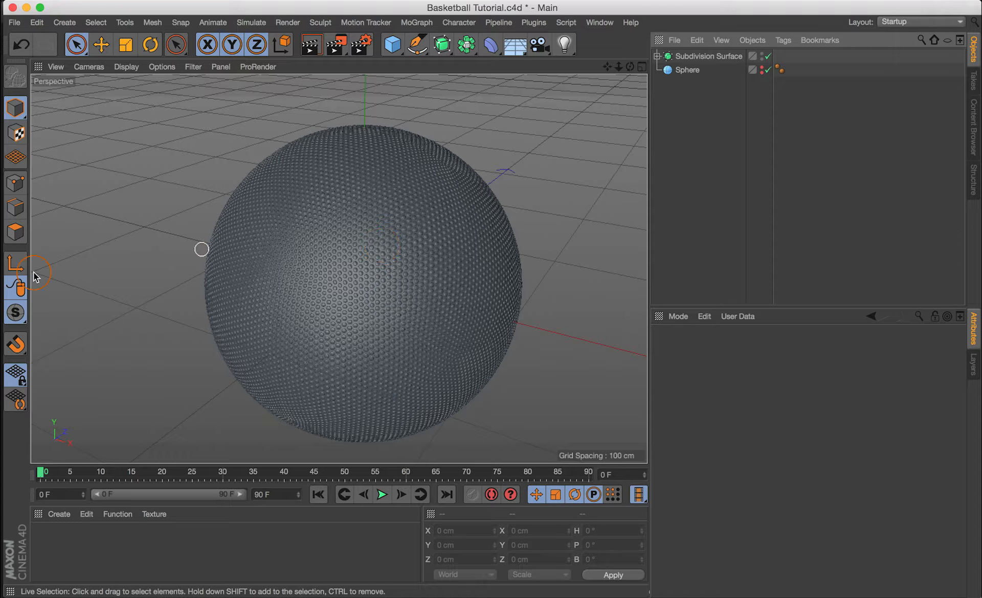
# Step: Switch to Illustrator and create a 2048 x 2048 px RGB document with one artboard and 72 ppi raster effects
pyautogui.moveTo(2, 286)
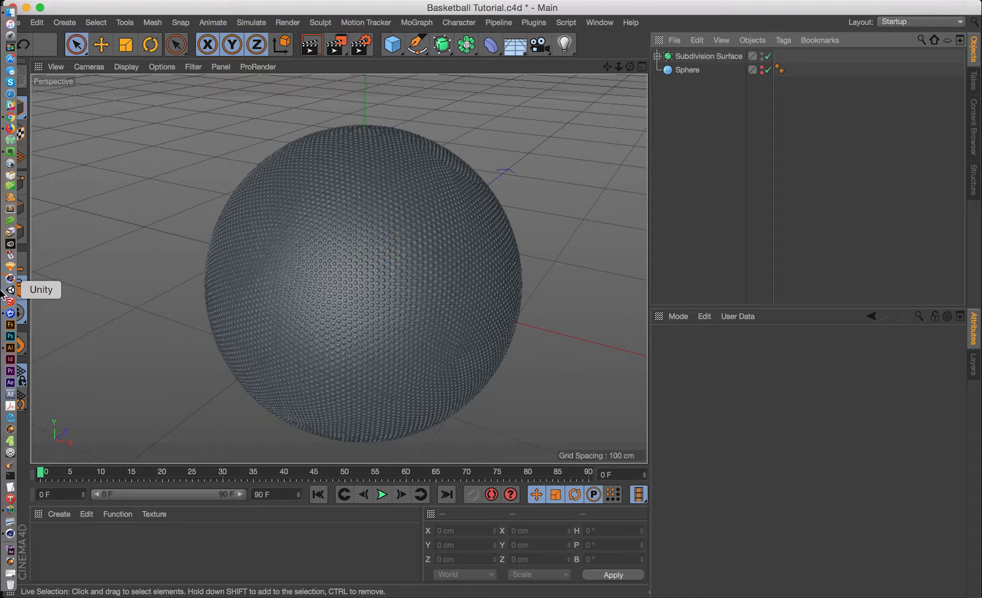
pyautogui.click(10, 347)
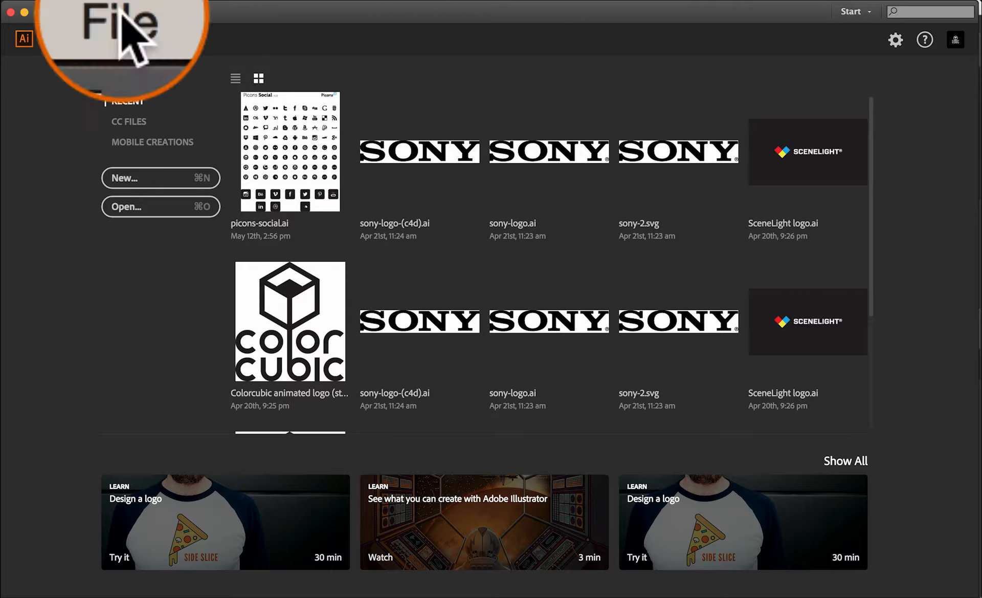
pyautogui.click(124, 3)
pyautogui.click(130, 9)
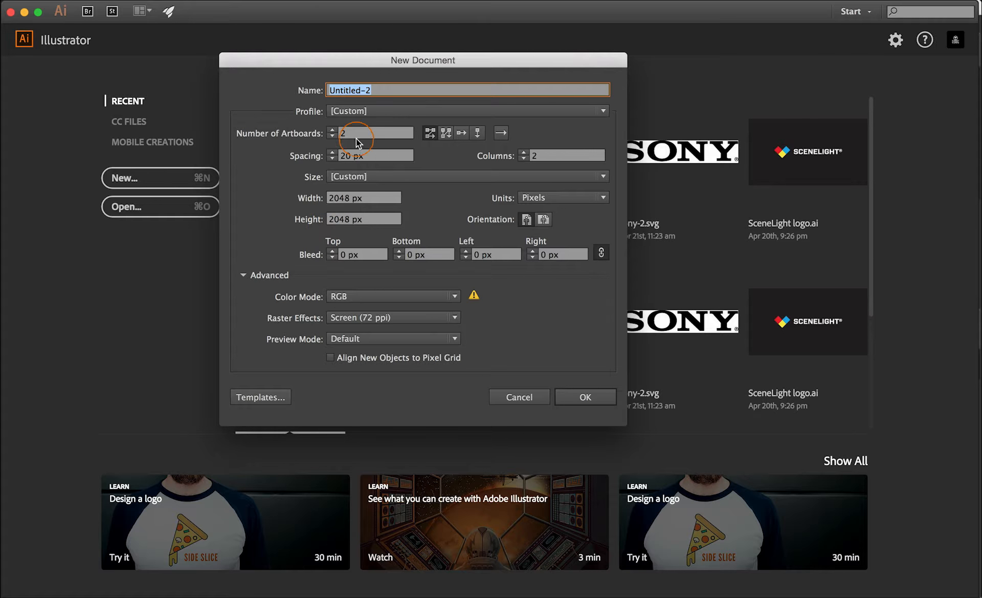
pyautogui.click(332, 136)
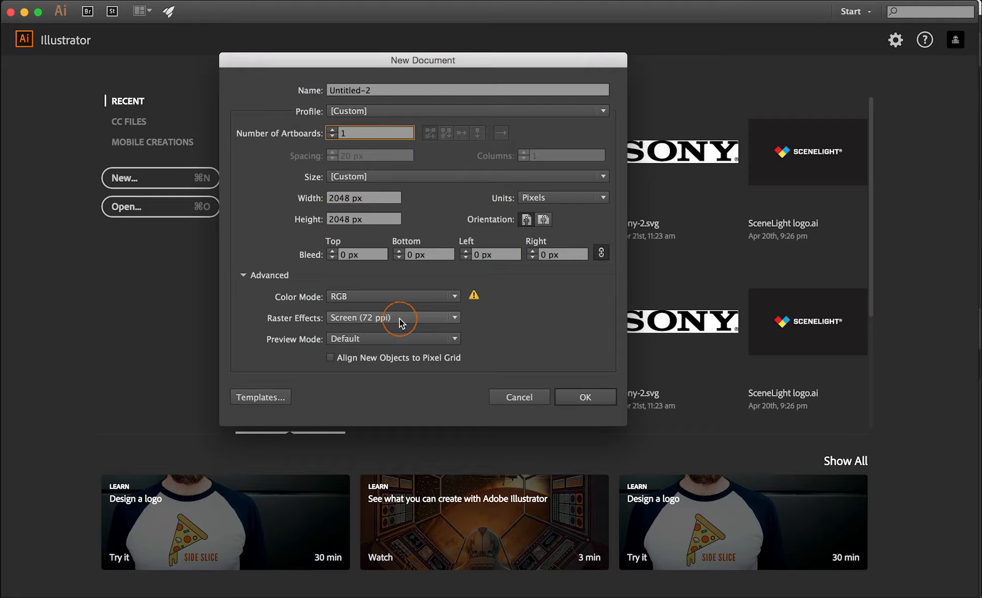
pyautogui.click(421, 317)
pyautogui.click(537, 327)
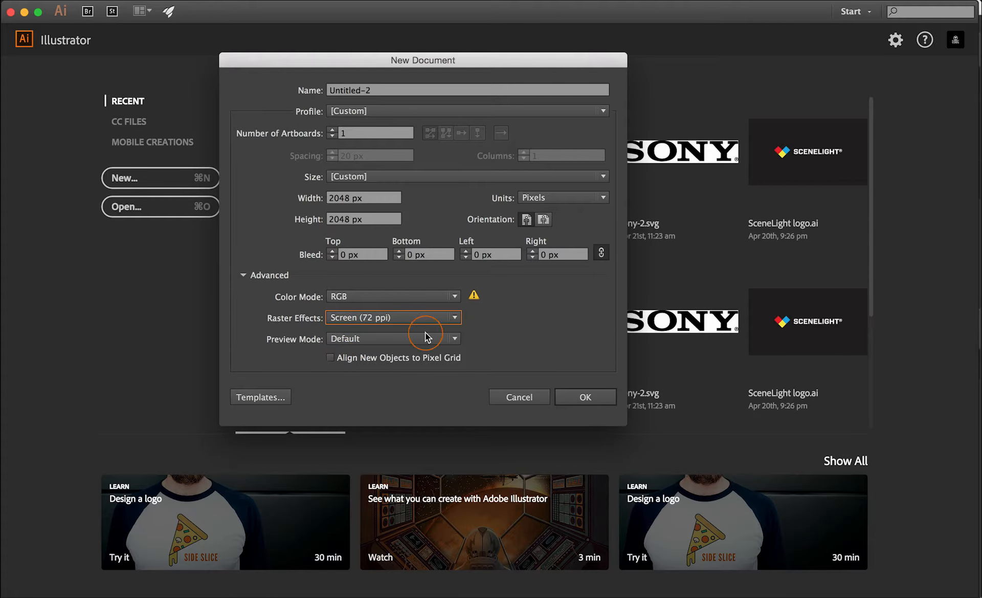
pyautogui.click(593, 399)
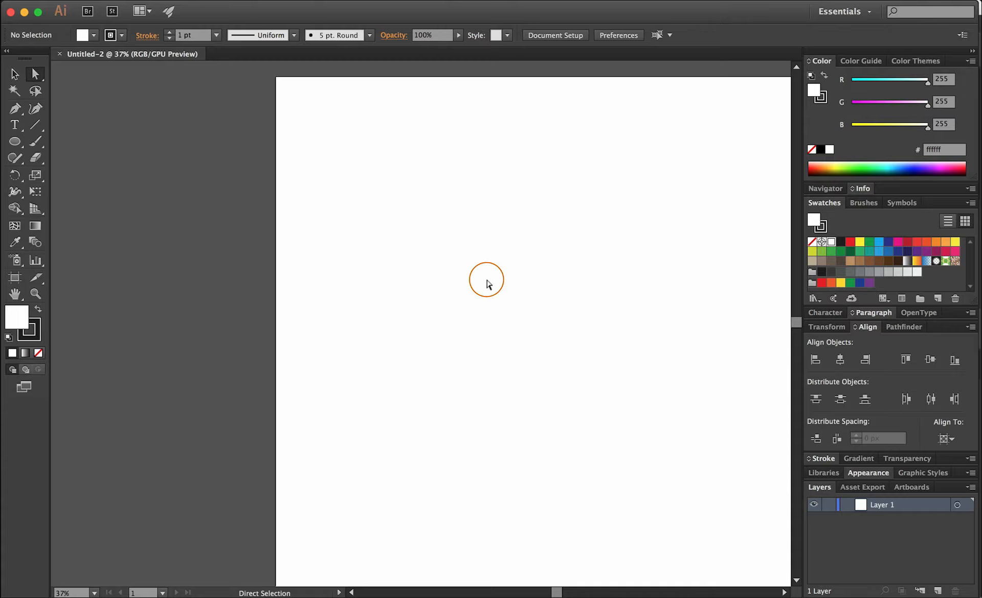
# Step: Show the rulers around the artboard
pyautogui.press('h')
pyautogui.moveTo(571, 284); pyautogui.dragTo(493, 282)
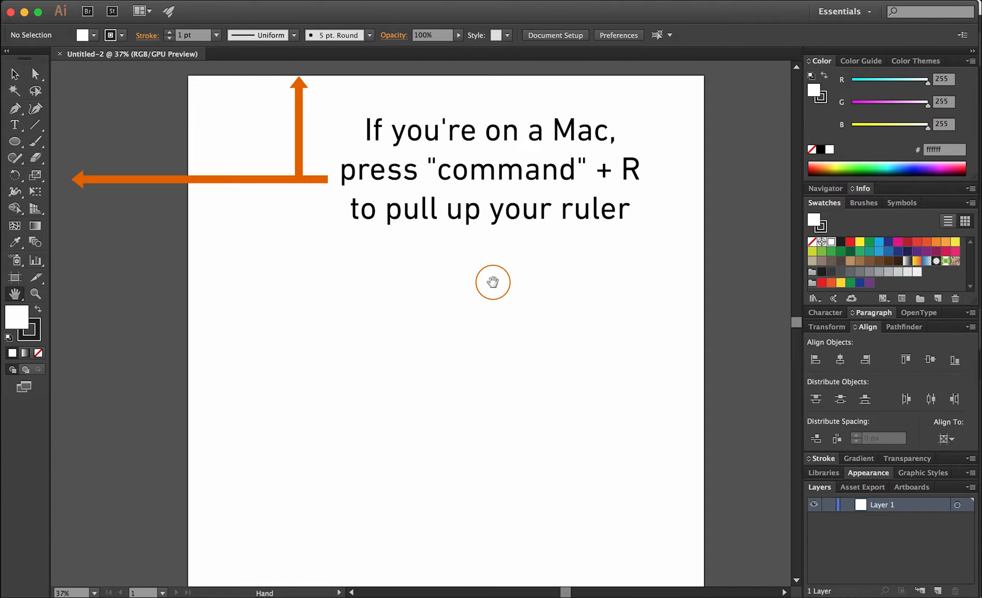
pyautogui.press('super+r')
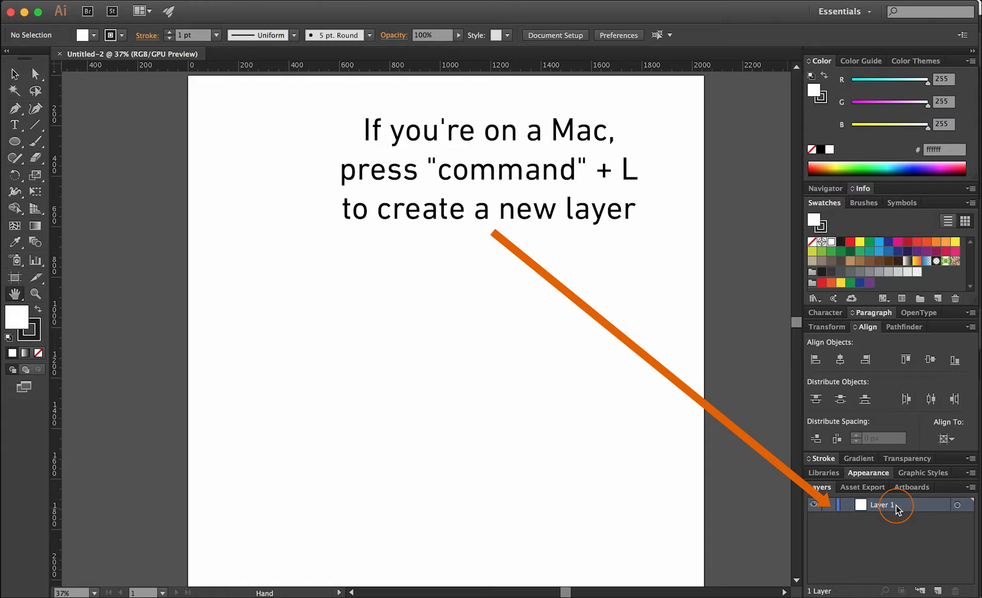
# Step: Add a new layer named Guides and lock Layer 1
pyautogui.press('super+l')
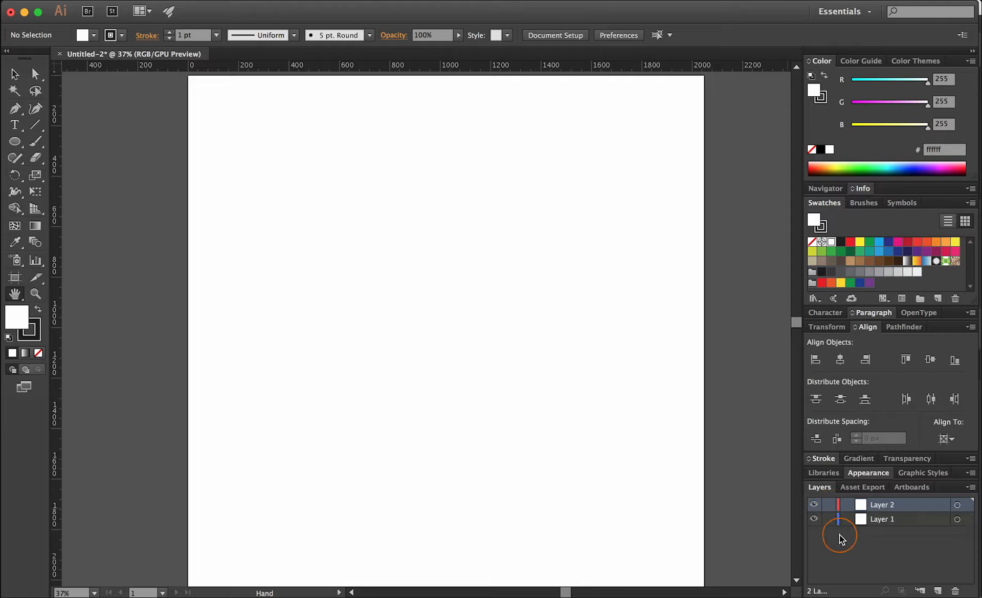
pyautogui.click(829, 519)
pyautogui.doubleClick(881, 505)
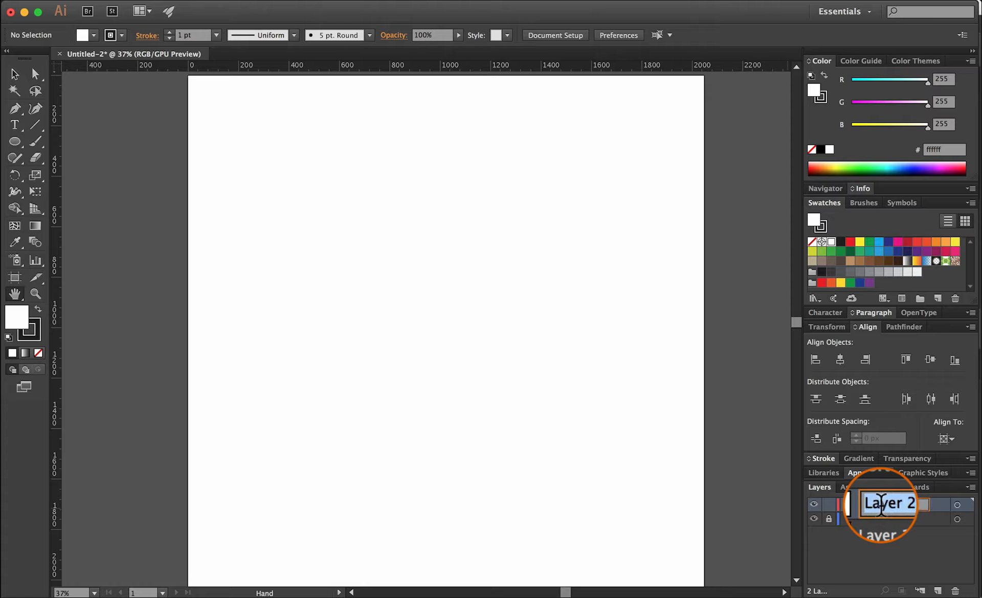
pyautogui.write('Guides')
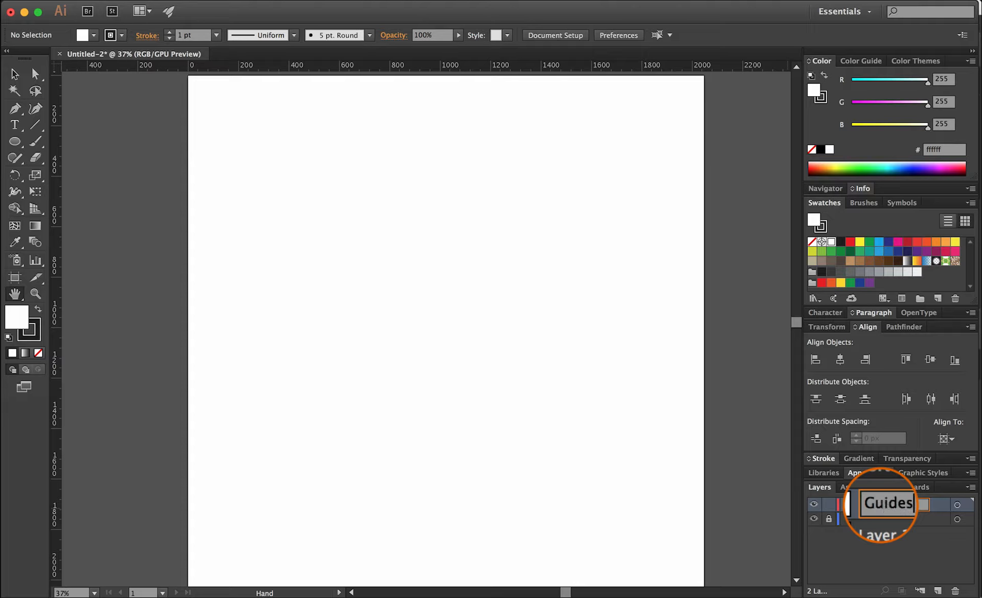
pyautogui.press('Return')
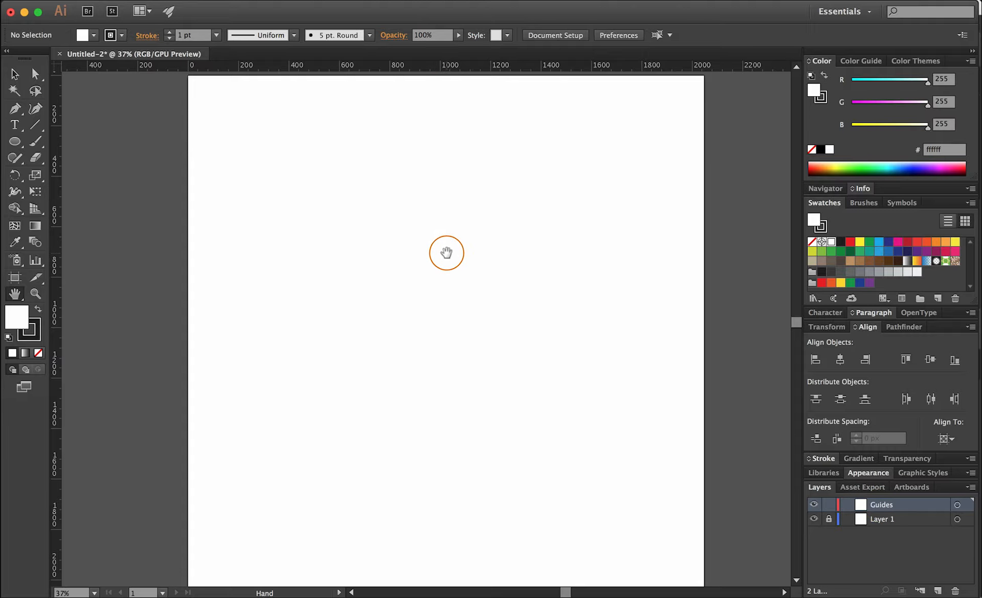
# Step: Show the document grid and check the Snap to Point setting
pyautogui.scroll(1, 447, 253)
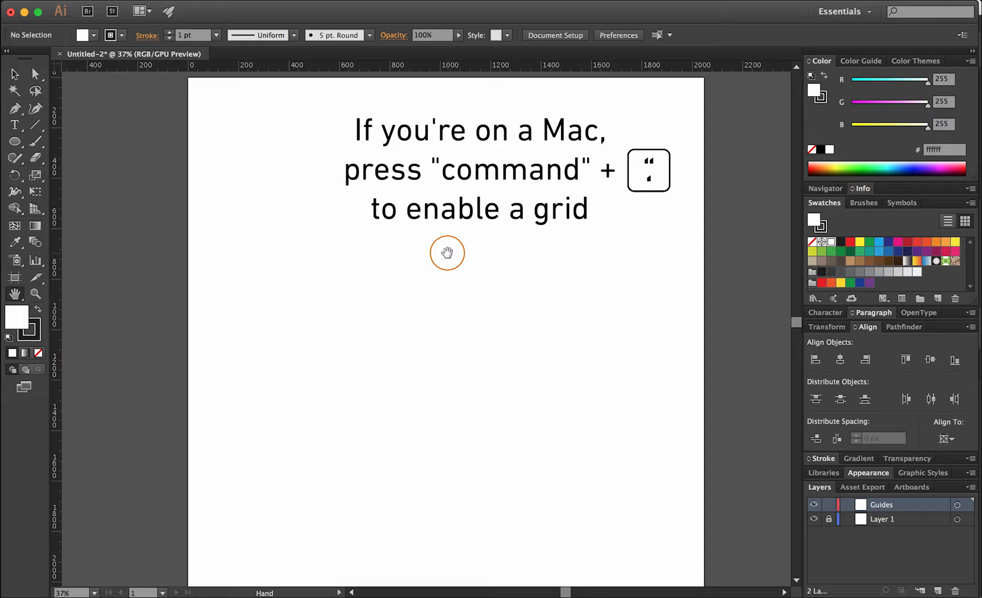
pyautogui.press('super+apostrophe')
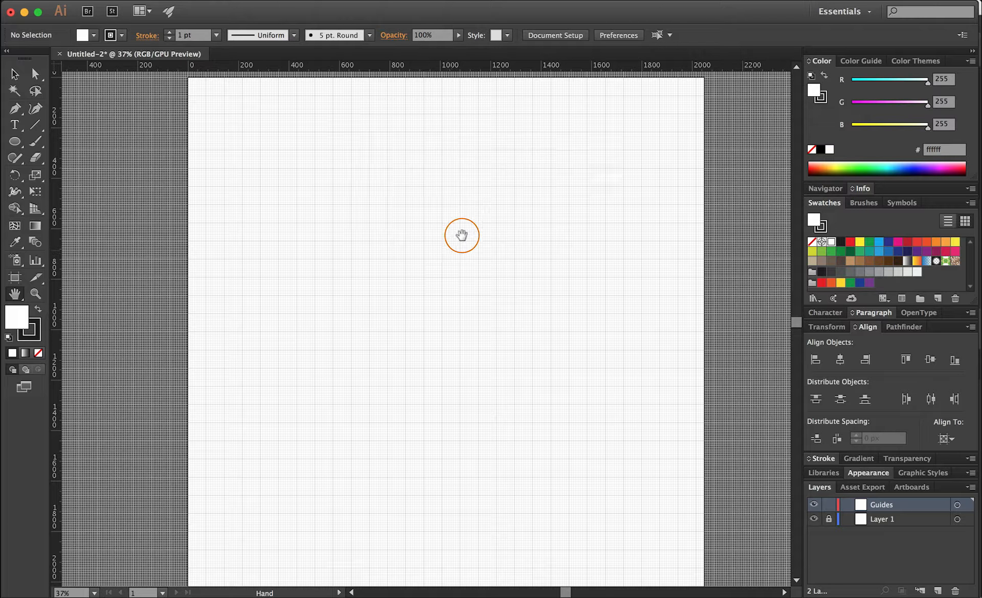
pyautogui.moveTo(541, 199); pyautogui.dragTo(544, 199)
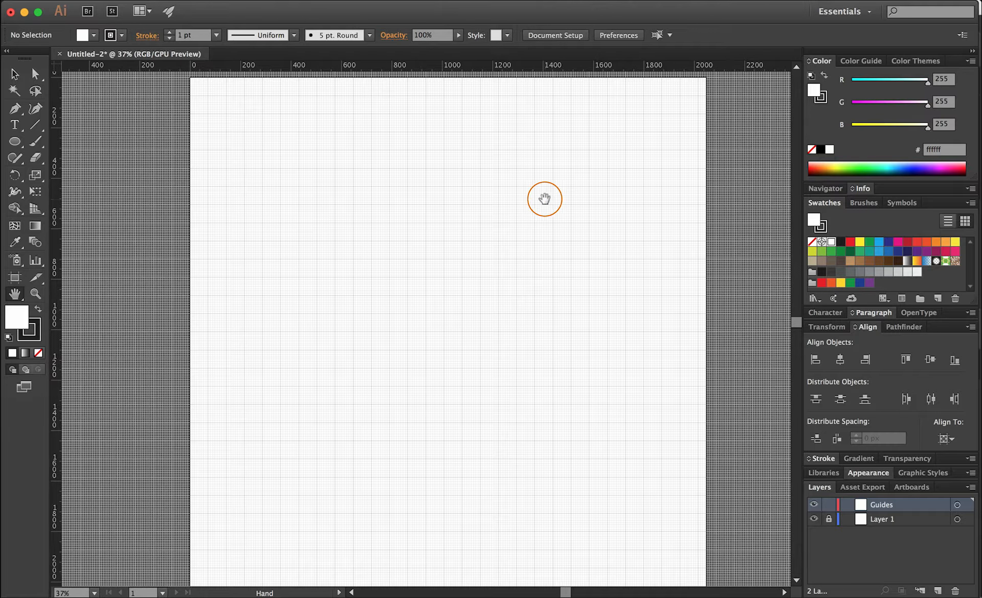
pyautogui.click(340, 2)
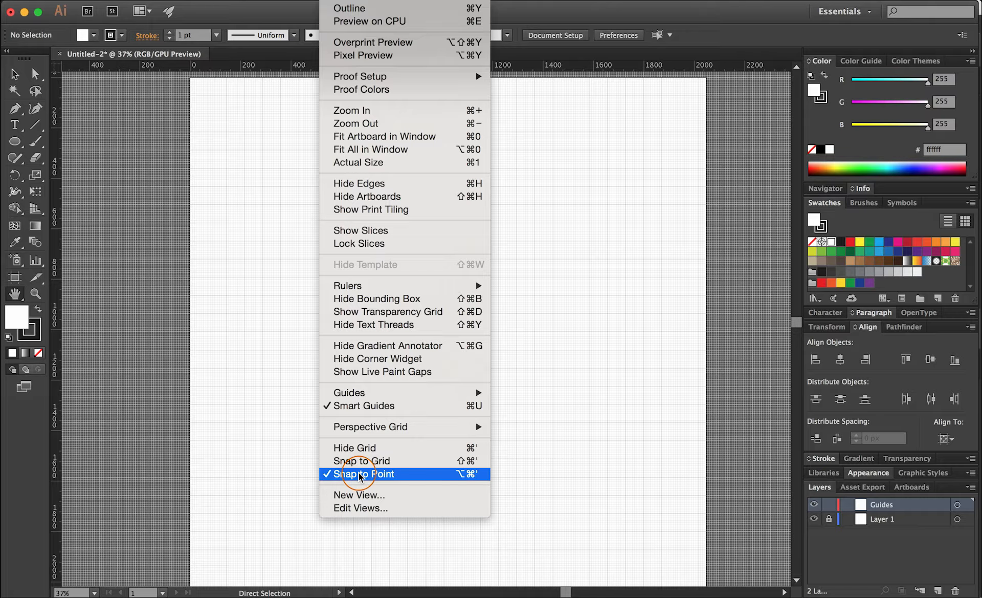
pyautogui.click(754, 293)
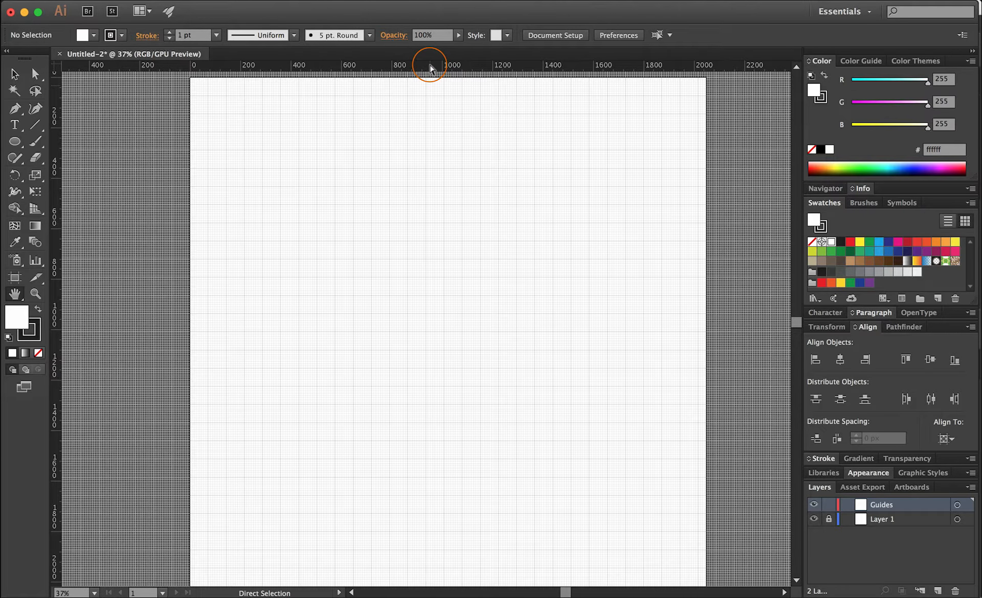
# Step: Place ruler guides along all four edges of the artboard on the Guides layer
pyautogui.moveTo(430, 65); pyautogui.dragTo(429, 77)
pyautogui.moveTo(430, 77); pyautogui.dragTo(430, 77)
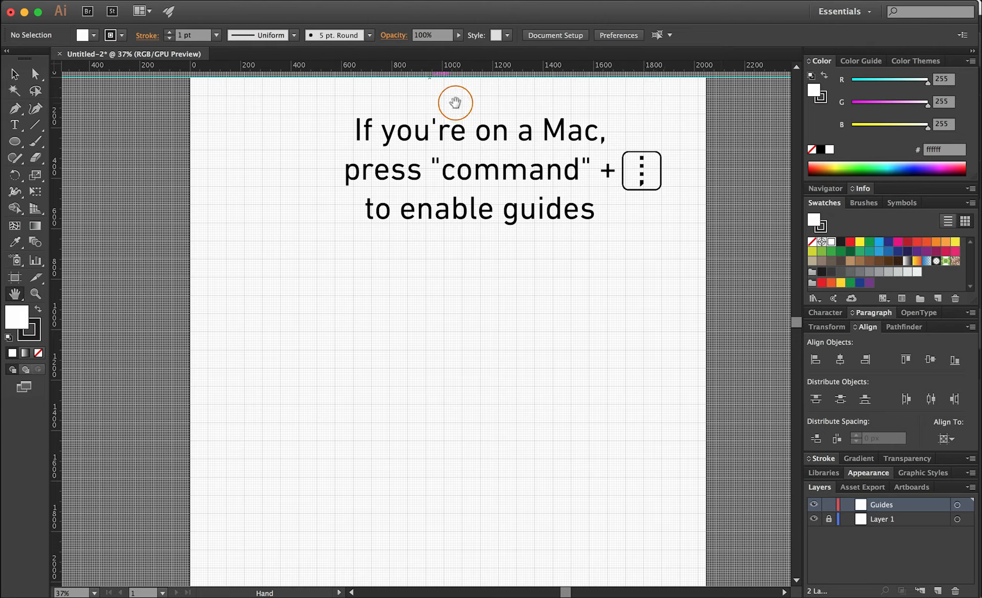
pyautogui.press('super+minus')
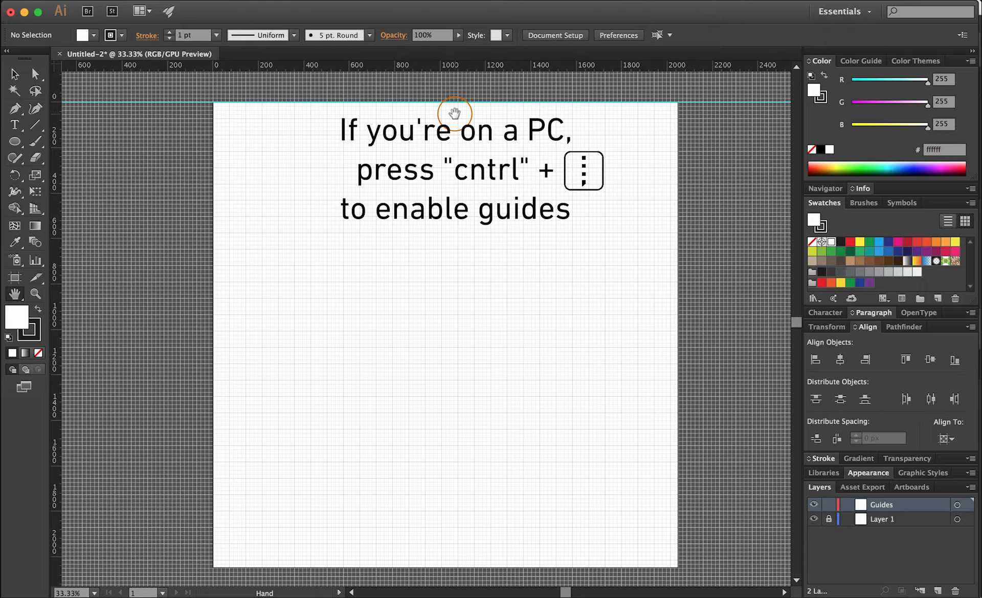
pyautogui.moveTo(446, 65); pyautogui.dragTo(459, 567)
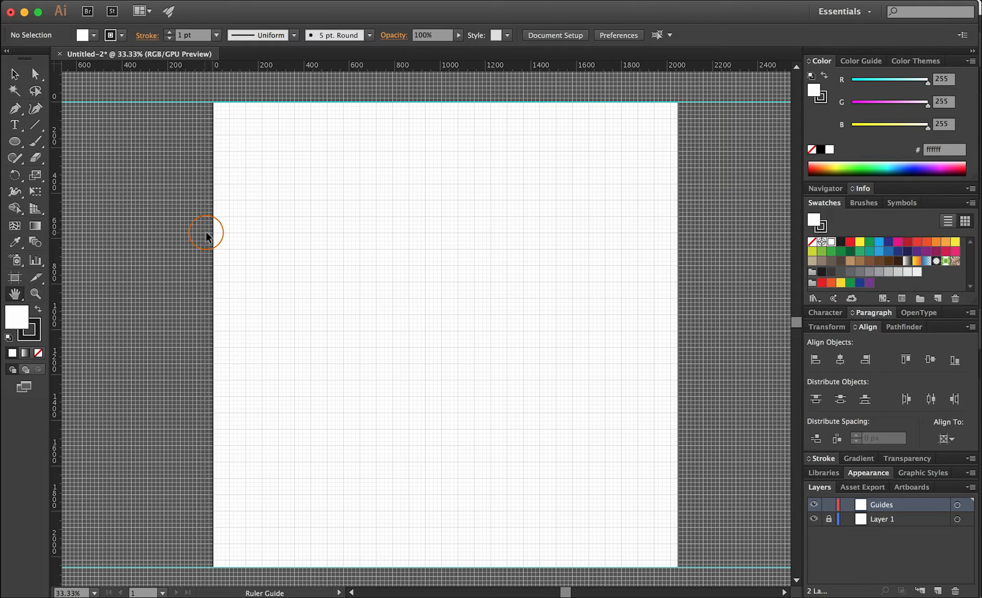
pyautogui.moveTo(206, 232); pyautogui.dragTo(213, 233)
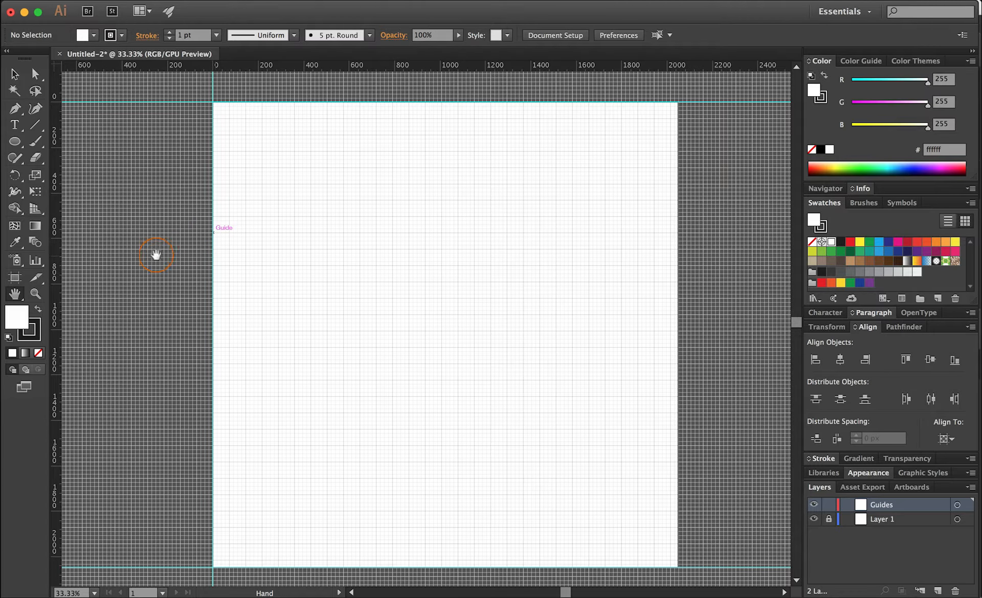
pyautogui.moveTo(59, 245); pyautogui.dragTo(677, 260)
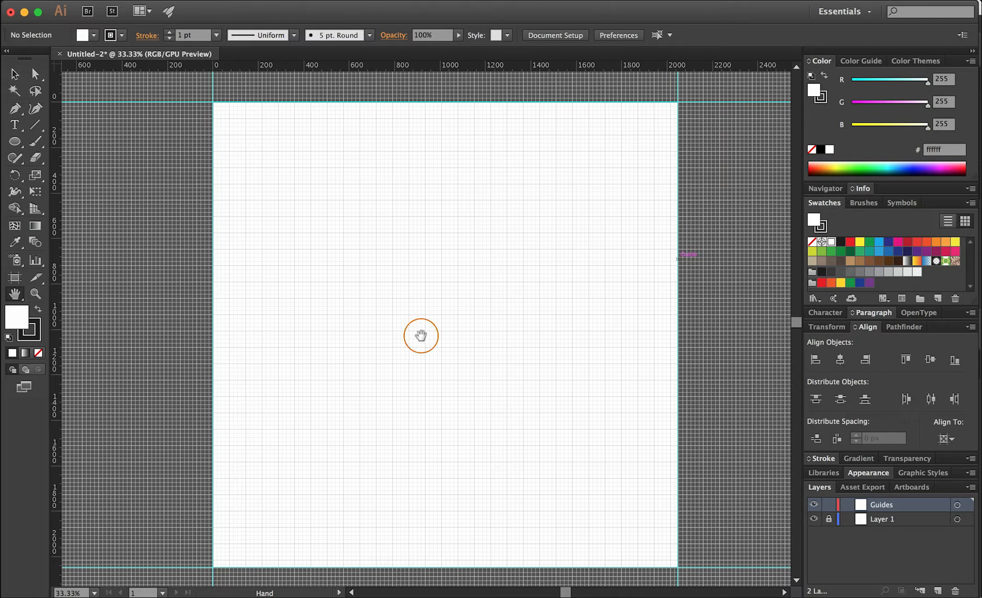
# Step: Draw a square about 340 px wide from its centre near the middle of the artboard with the Rectangle tool
pyautogui.click(15, 142)
pyautogui.moveTo(17, 145); pyautogui.dragTo(80, 143)
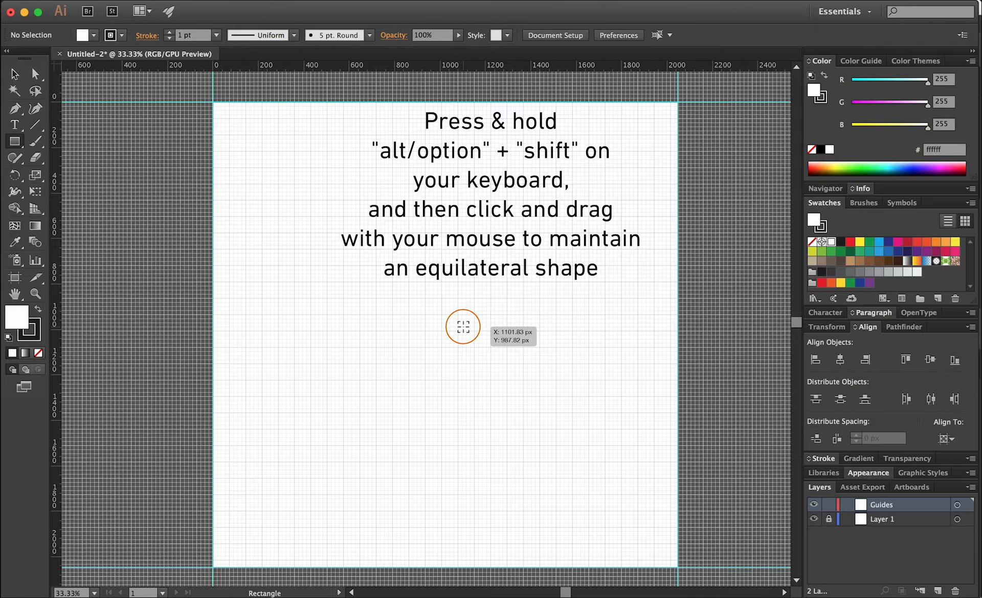
pyautogui.keyDown('alt'); pyautogui.keyDown('shift'); pyautogui.moveTo(463, 325); pyautogui.dragTo(424, 300); pyautogui.keyUp('shift'); pyautogui.keyUp('alt')
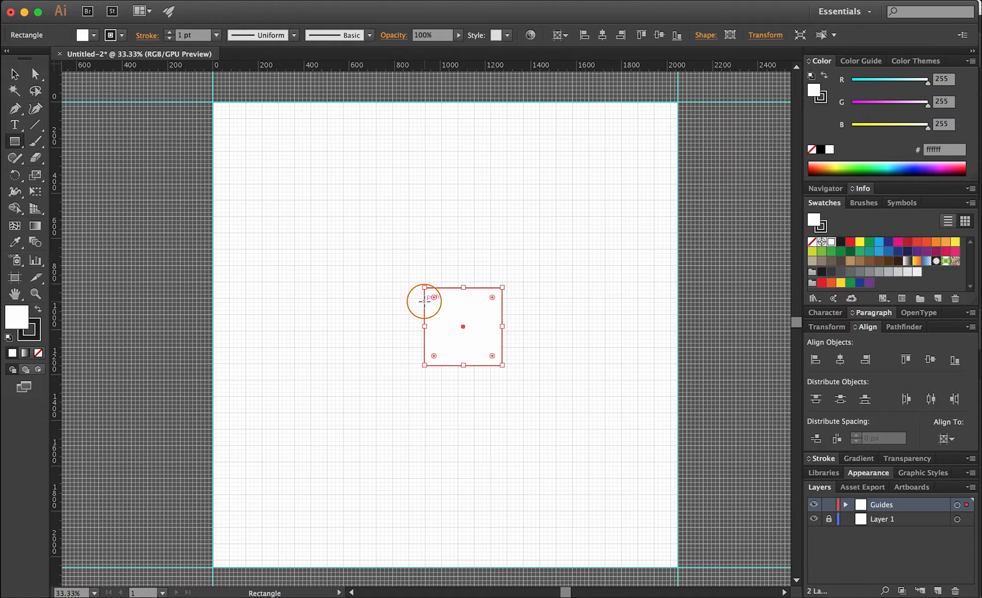
# Step: Swap the square's fill and stroke colours to give it a black fill, and set its stroke to none
pyautogui.click(39, 312)
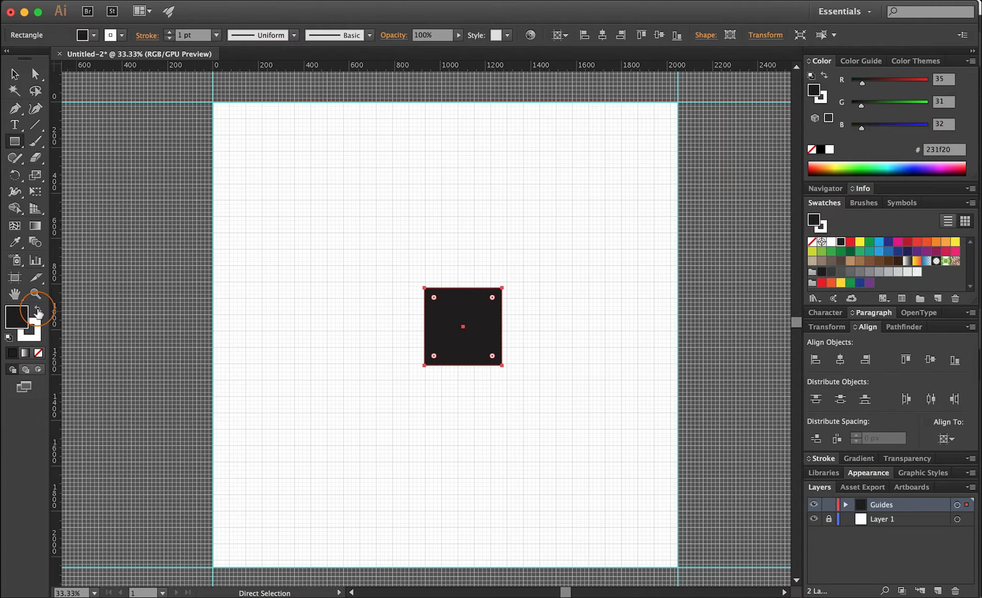
pyautogui.click(33, 322)
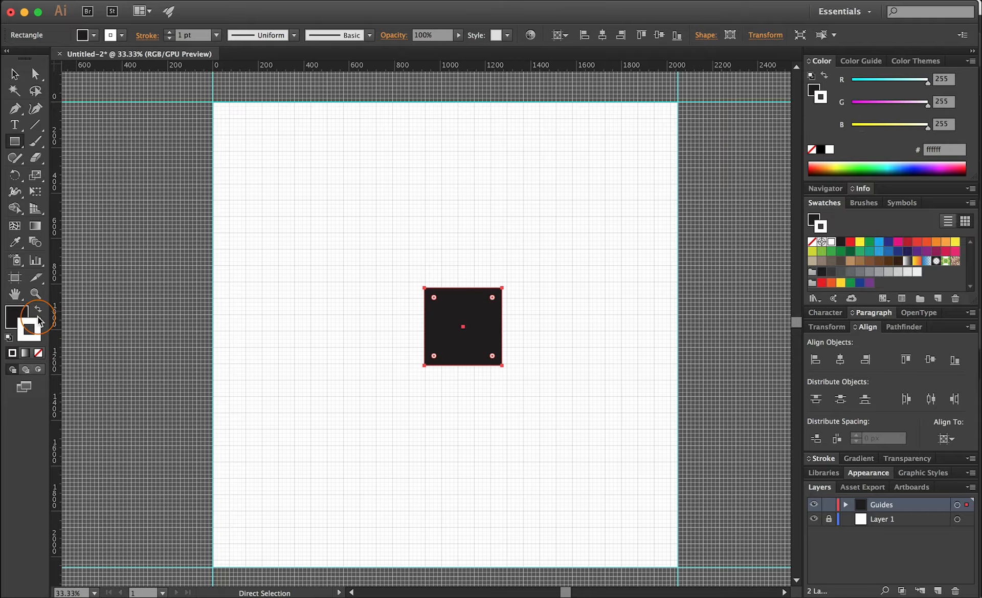
pyautogui.click(38, 352)
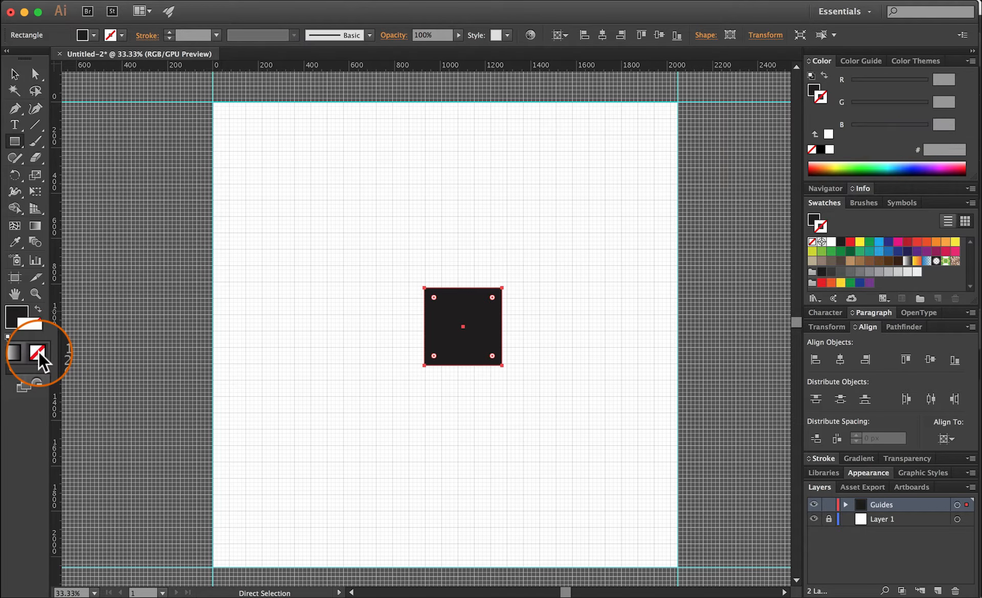
pyautogui.click(17, 311)
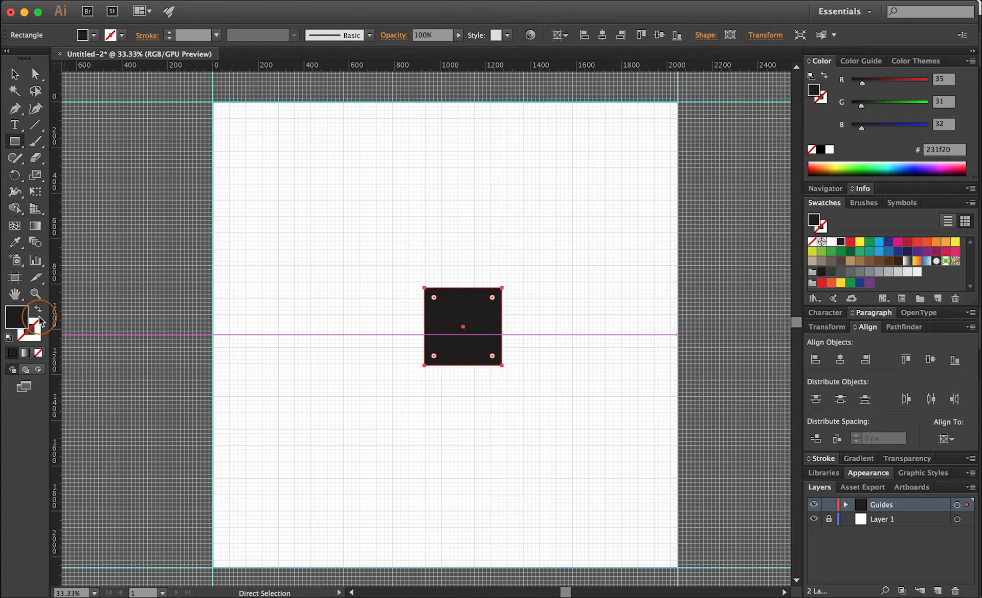
# Step: Centre the black square horizontally and vertically on the page, with alignment set to Align to Artboard
pyautogui.press('m')
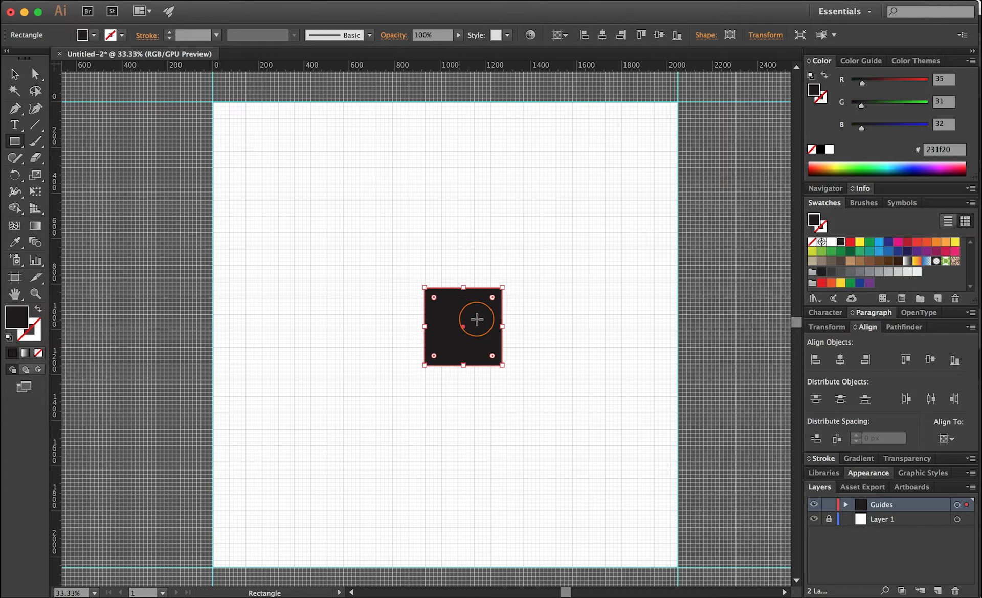
pyautogui.press('v')
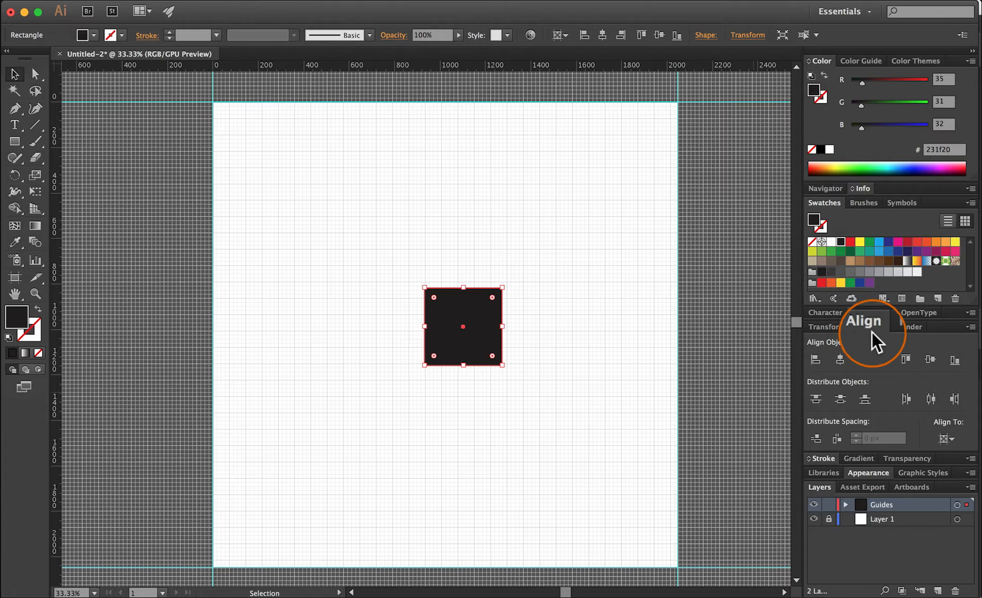
pyautogui.click(365, 5)
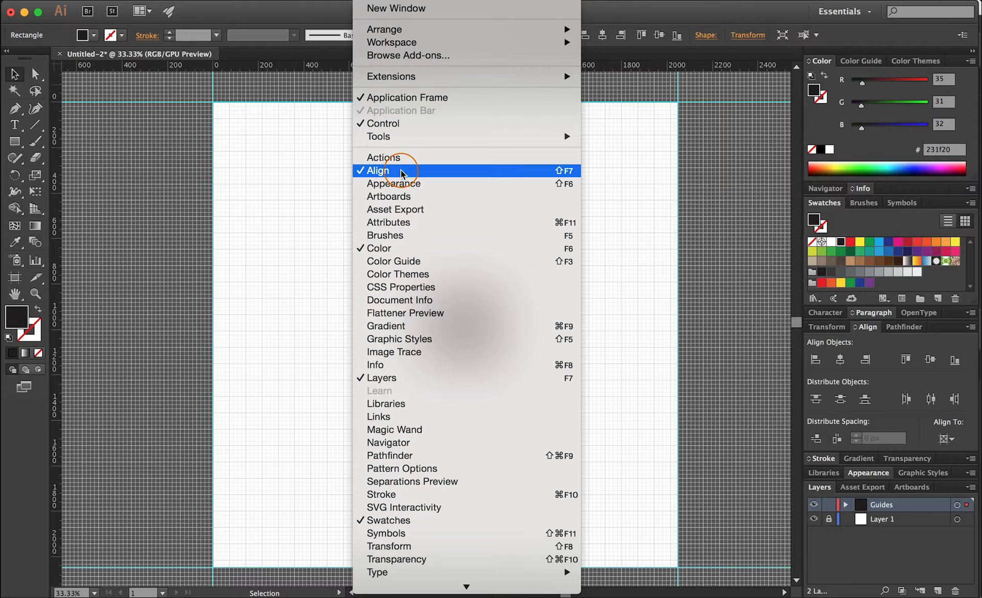
pyautogui.click(973, 307)
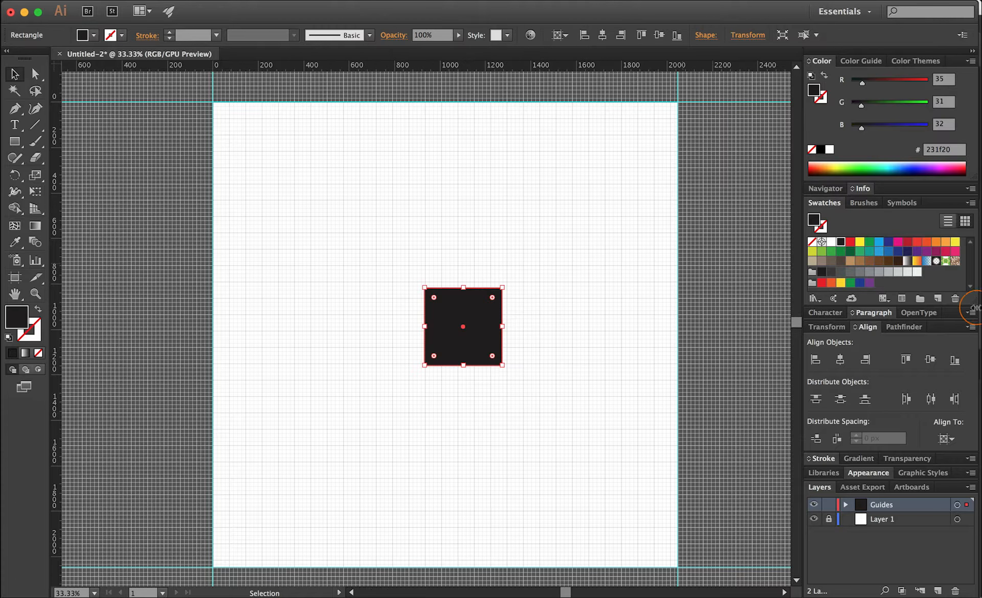
pyautogui.click(842, 361)
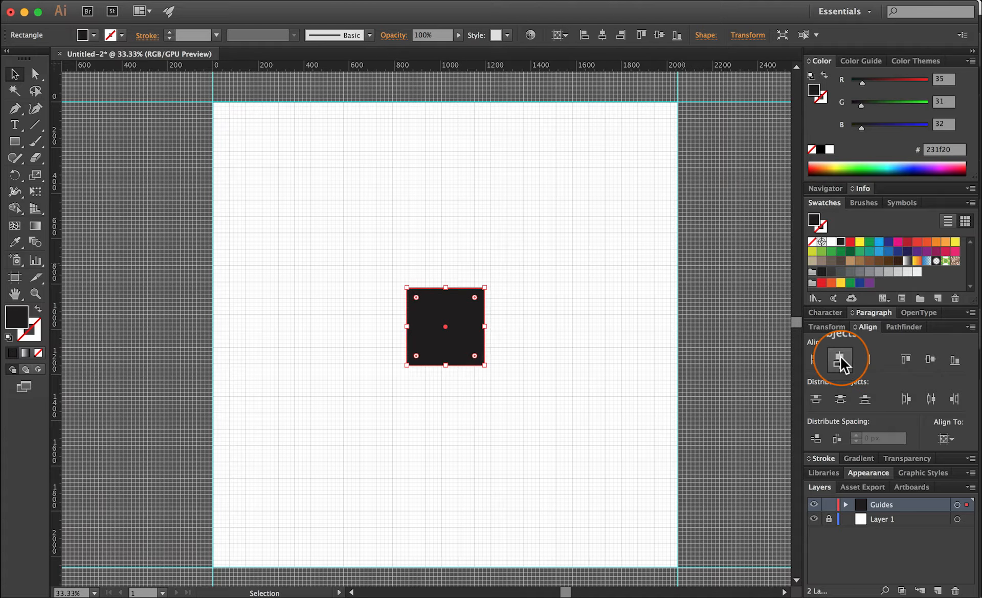
pyautogui.click(932, 361)
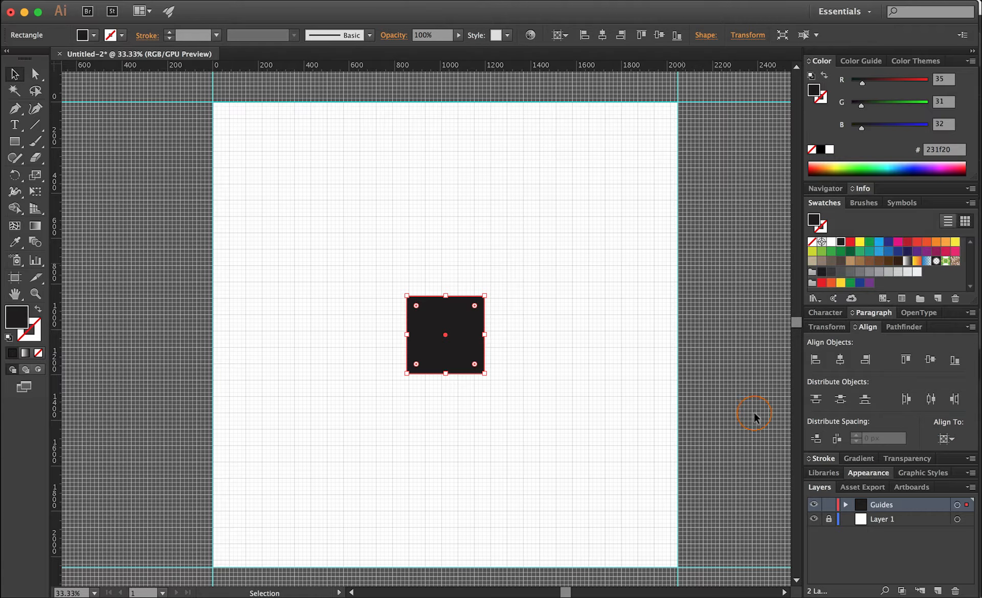
pyautogui.click(946, 438)
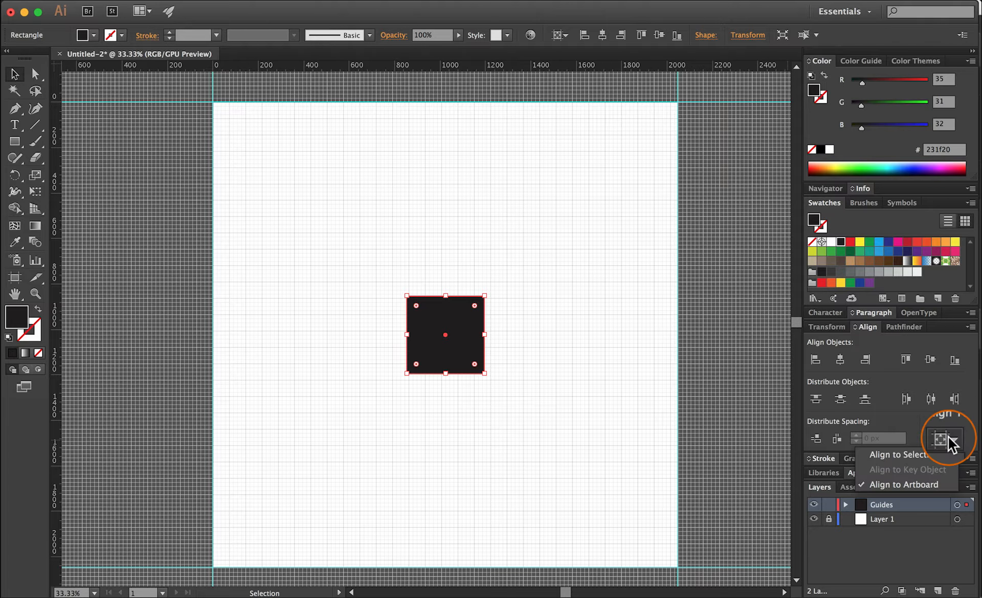
pyautogui.click(911, 489)
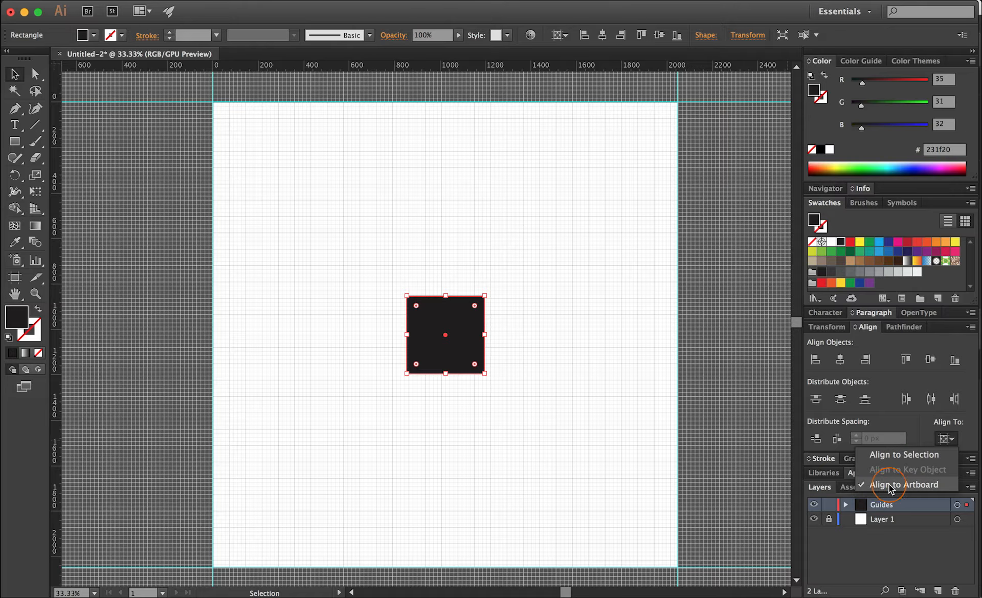
pyautogui.click(944, 439)
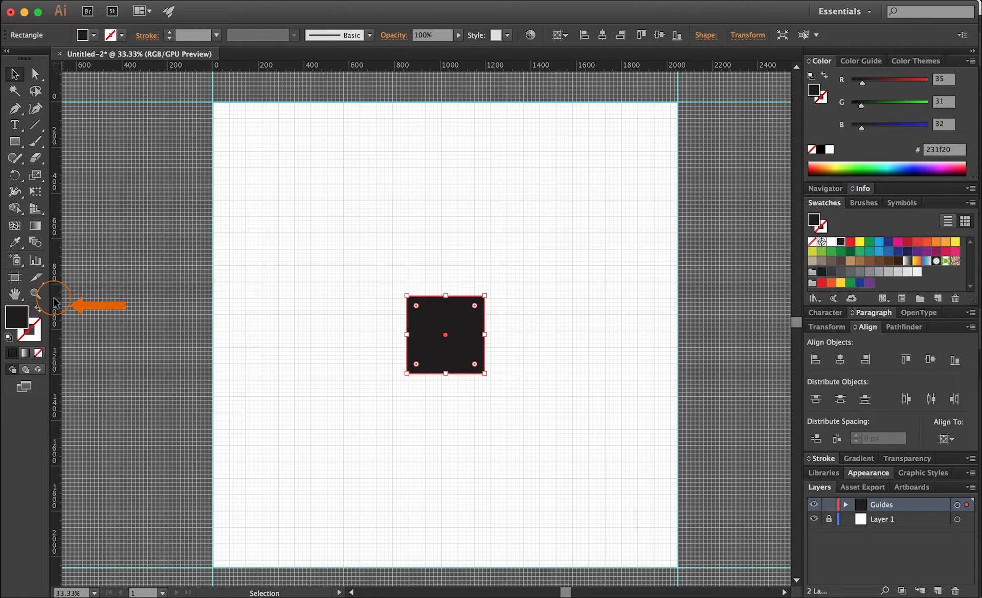
# Step: Place one vertical and one horizontal ruler guide through the centre of the black square
pyautogui.moveTo(57, 306); pyautogui.dragTo(445, 336)
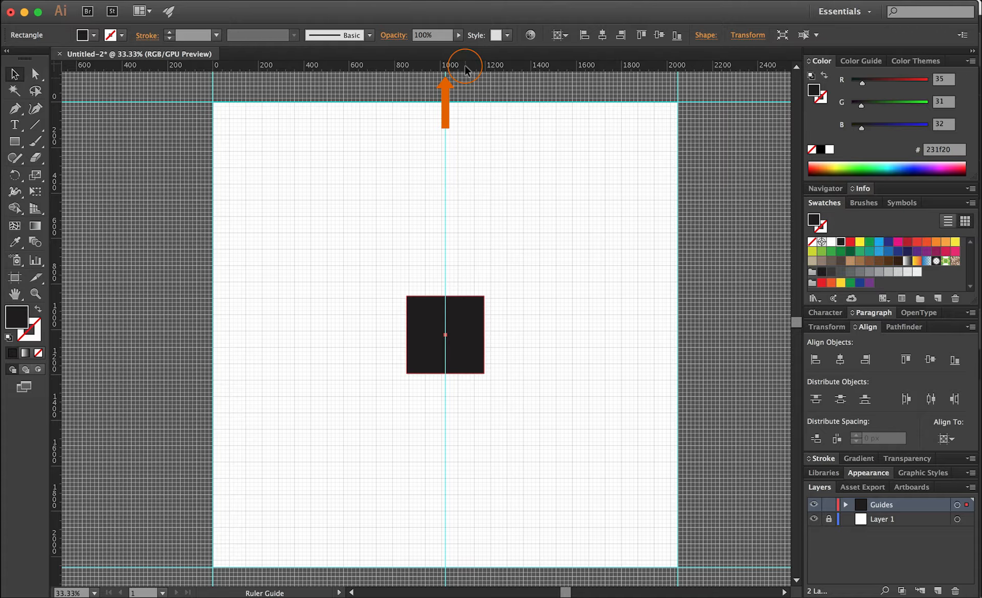
pyautogui.moveTo(464, 65); pyautogui.dragTo(446, 334)
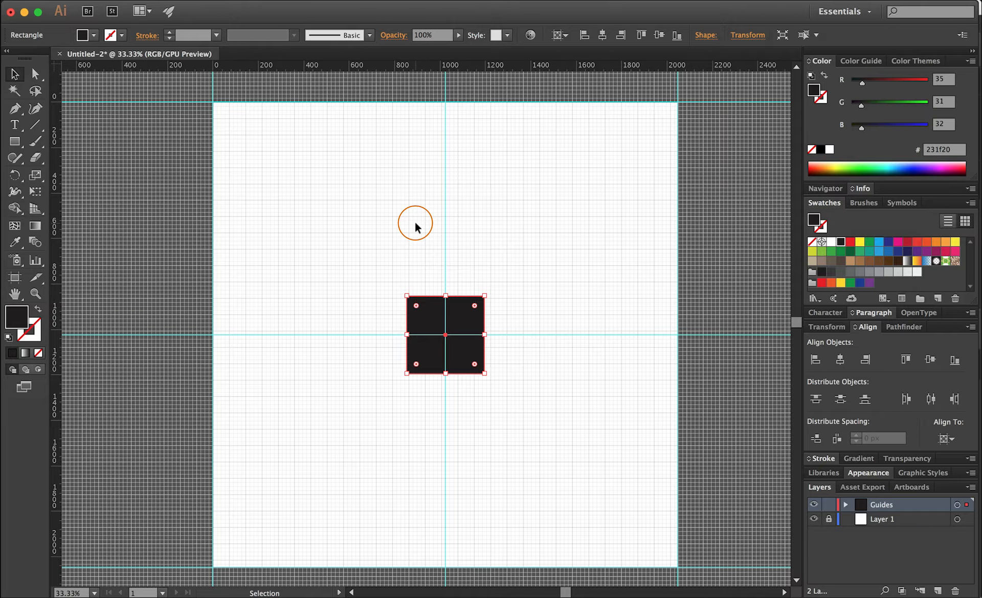
# Step: Draw both corner-to-corner diagonals of the artboard with the Line Segment tool and convert each one to a guide
pyautogui.click(37, 126)
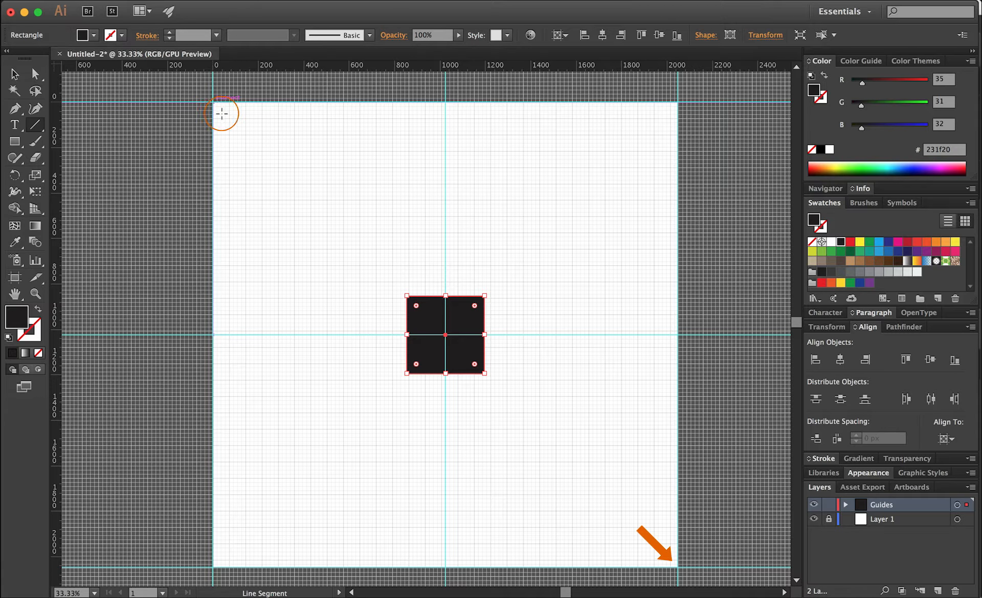
pyautogui.moveTo(213, 102); pyautogui.dragTo(677, 566)
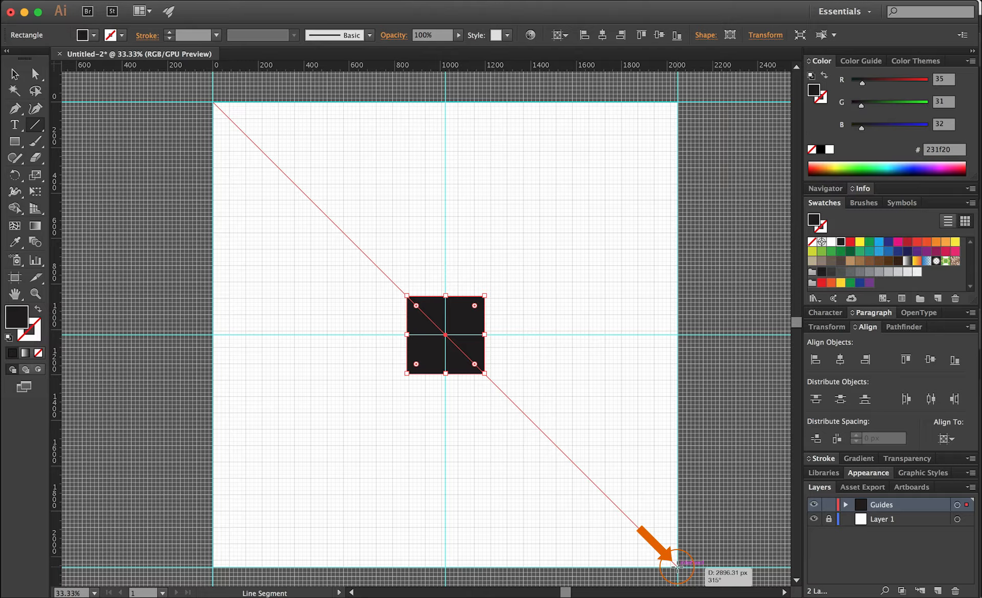
pyautogui.moveTo(676, 566); pyautogui.dragTo(678, 567)
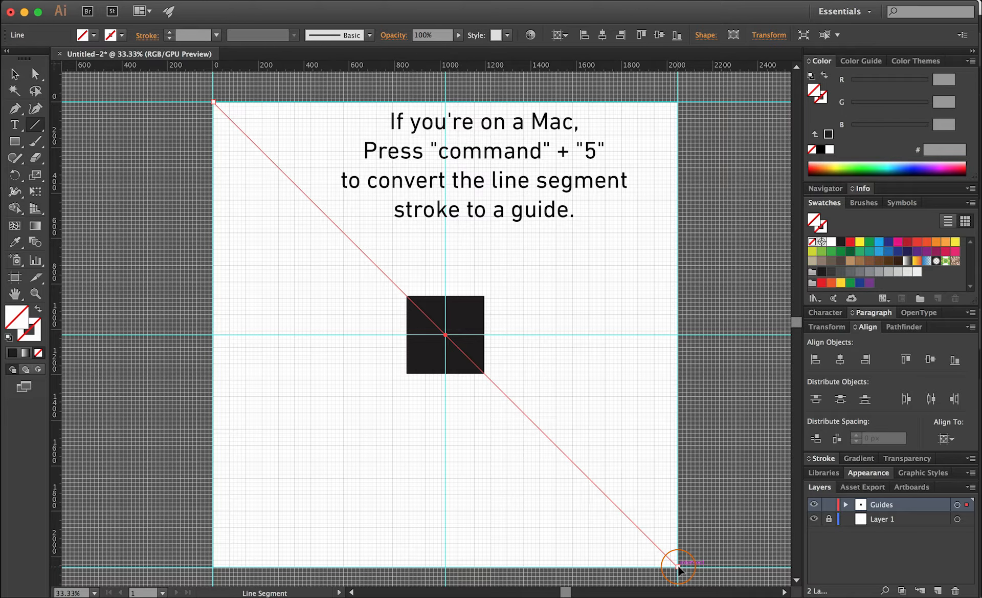
pyautogui.press('super+5')
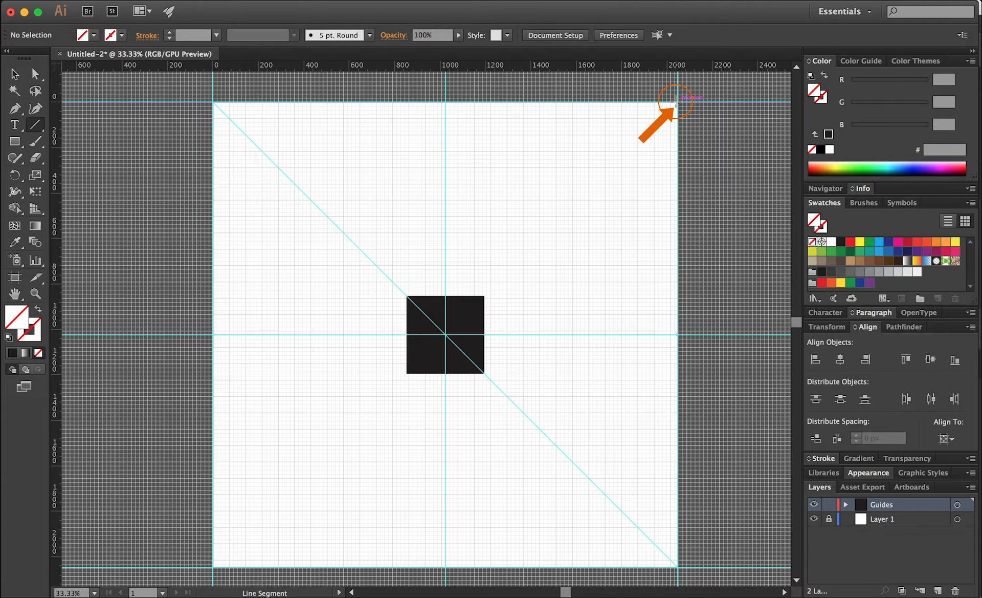
pyautogui.moveTo(676, 103); pyautogui.dragTo(211, 566)
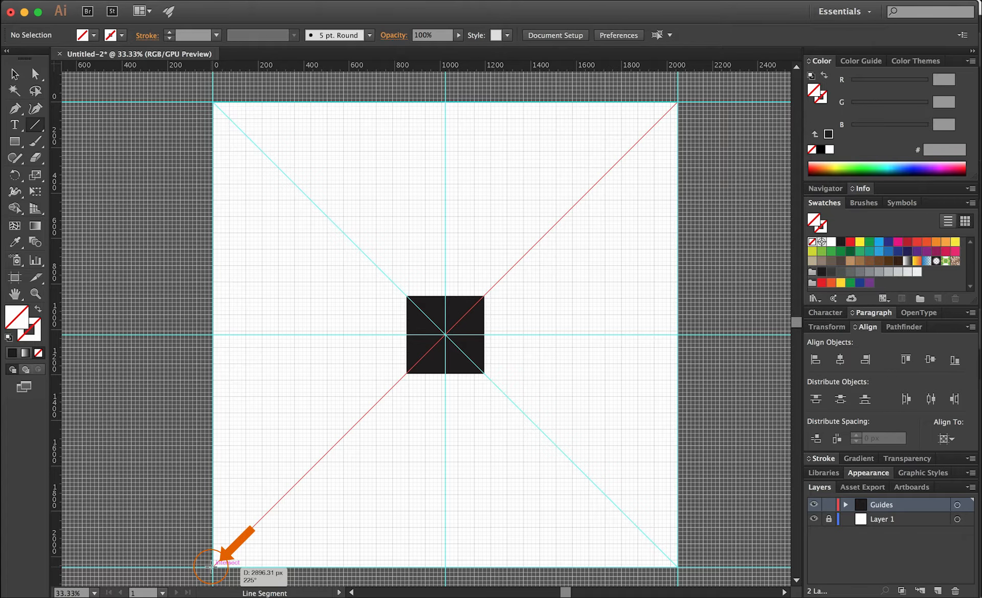
pyautogui.moveTo(212, 566); pyautogui.dragTo(212, 566)
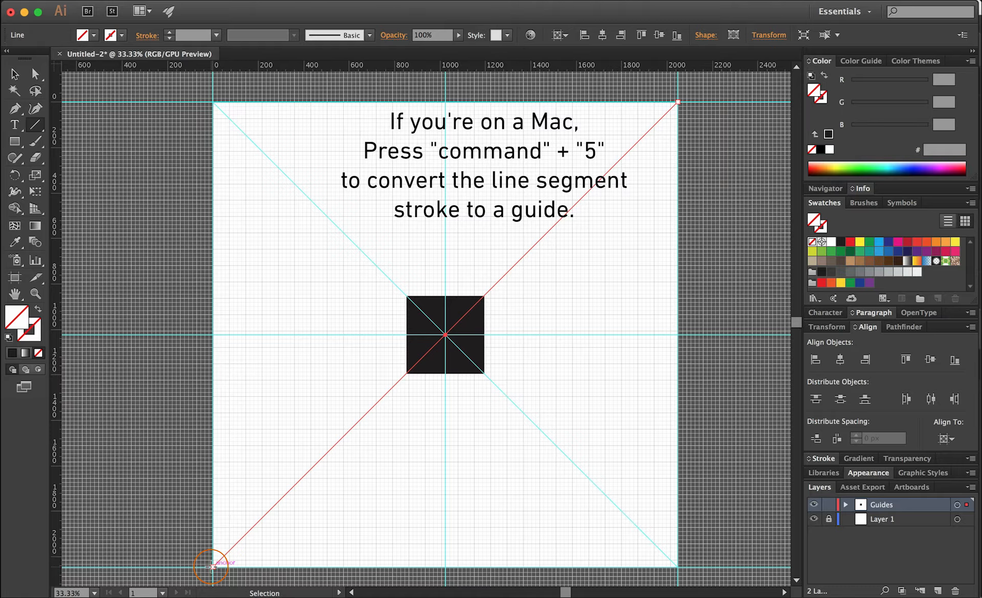
pyautogui.press('super+5')
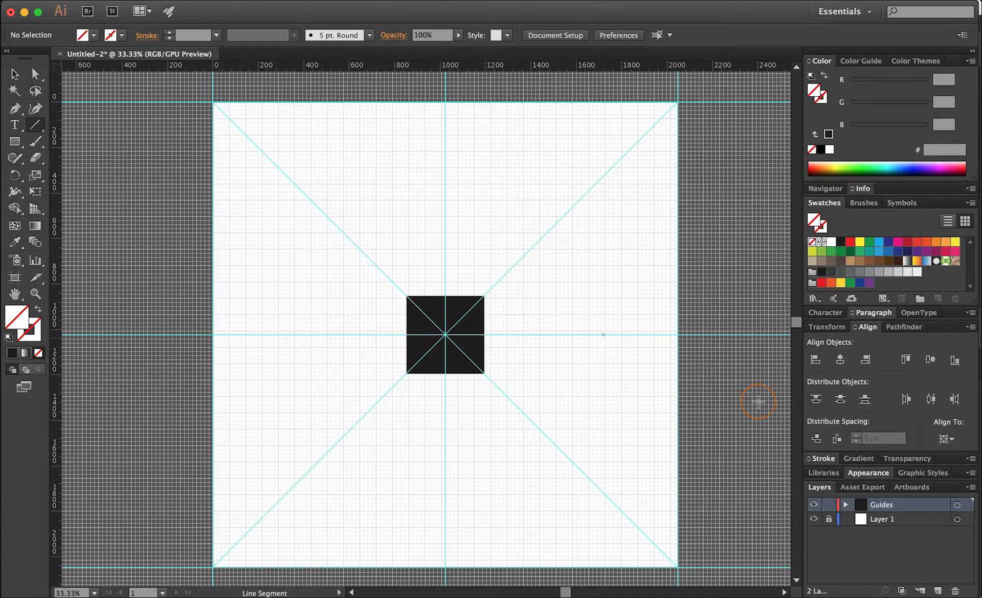
# Step: Lock the Guides layer, then unlock Layer 1 and make it the active layer
pyautogui.click(828, 504)
pyautogui.click(829, 518)
pyautogui.click(829, 518)
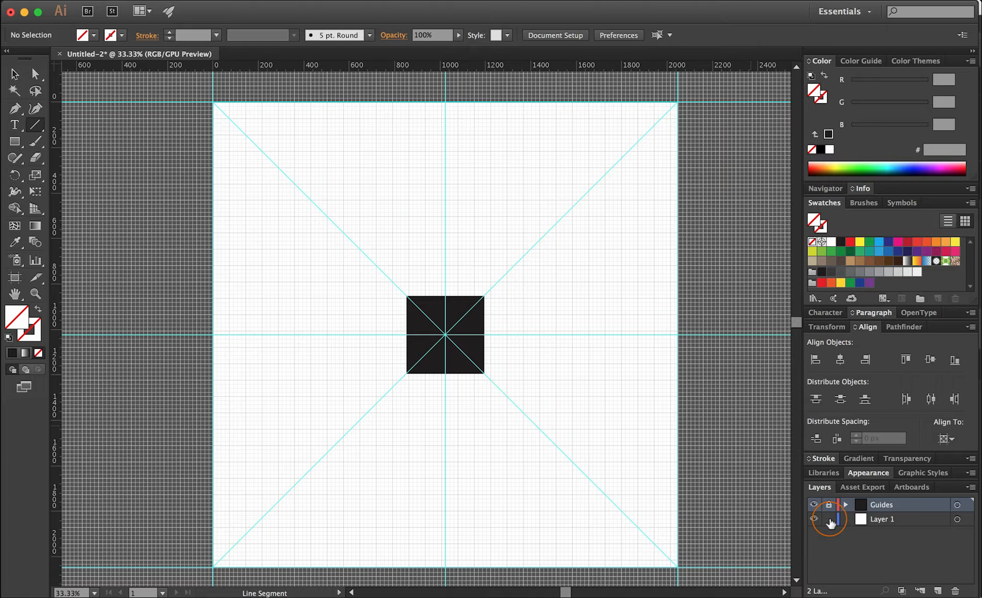
pyautogui.click(892, 520)
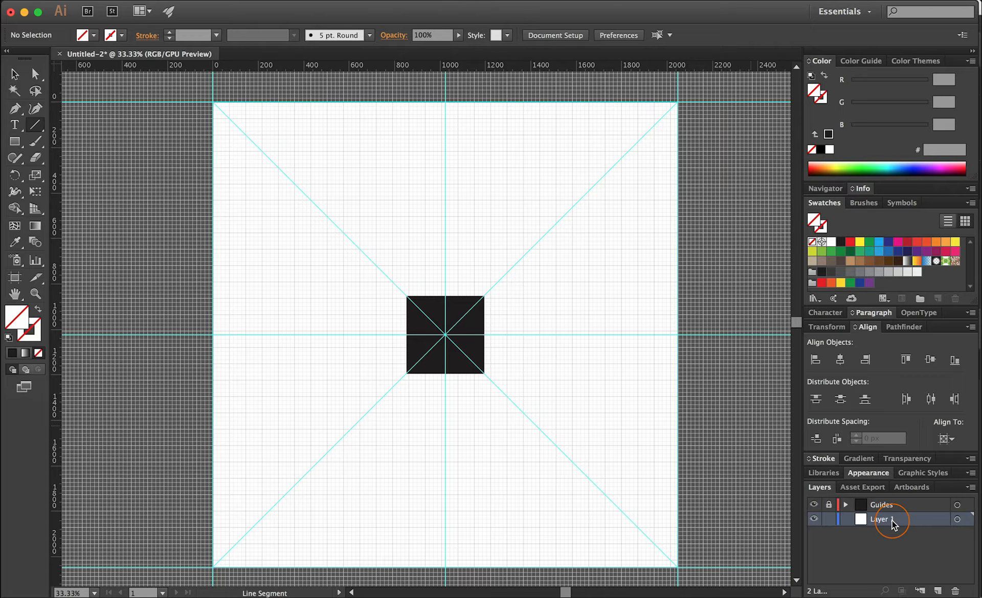
# Step: Draw a vertical line with a Black stroke along the centre guide, from the artboard's top edge to its bottom edge
pyautogui.click(38, 326)
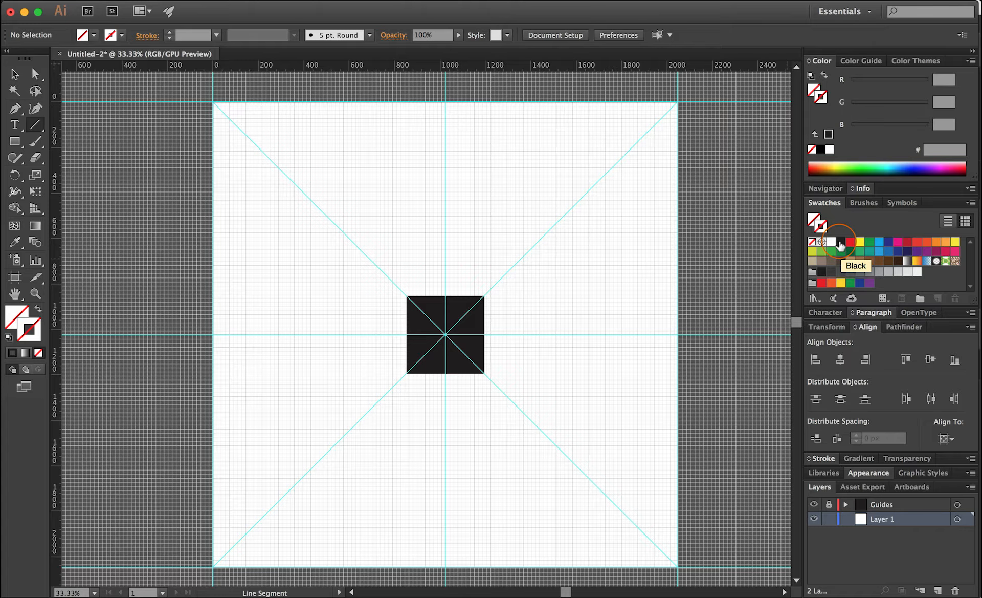
pyautogui.click(841, 243)
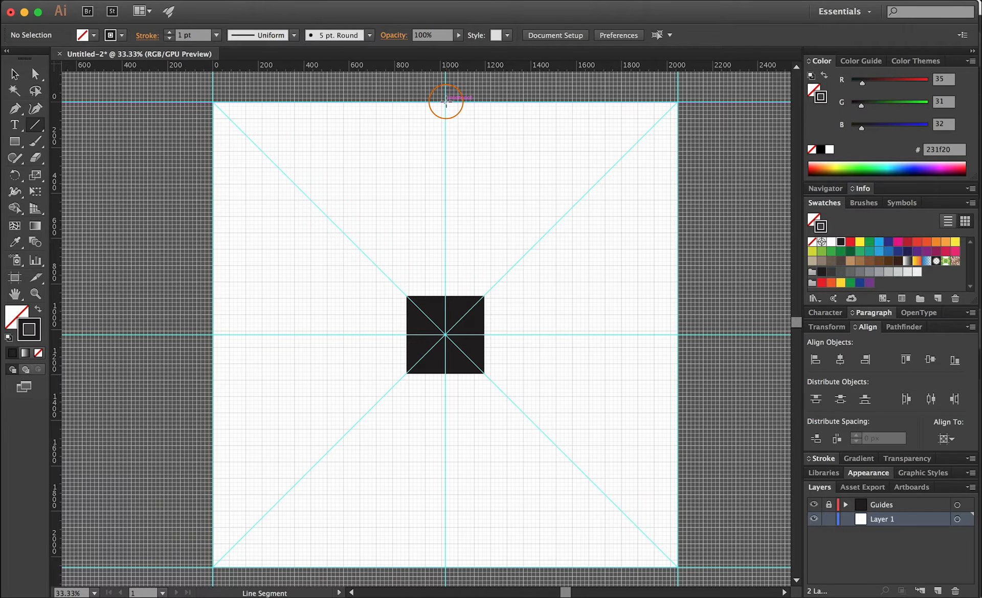
pyautogui.moveTo(447, 101); pyautogui.dragTo(446, 397)
pyautogui.moveTo(451, 459); pyautogui.dragTo(446, 566)
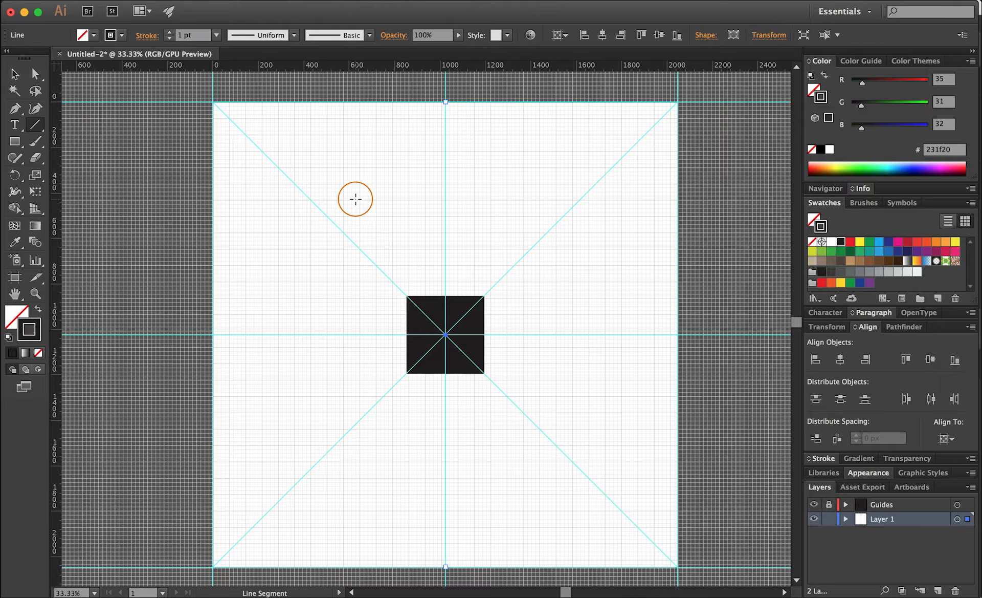
# Step: Set the vertical line's stroke weight to 50 pt
pyautogui.press('v')
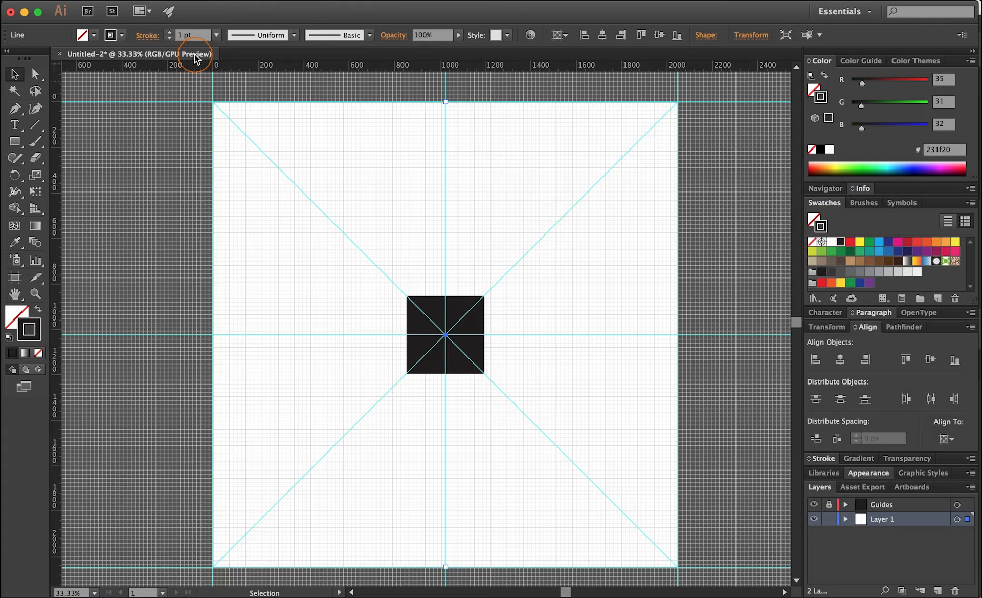
pyautogui.keyDown('shift'); pyautogui.click(169, 32); pyautogui.keyUp('shift')
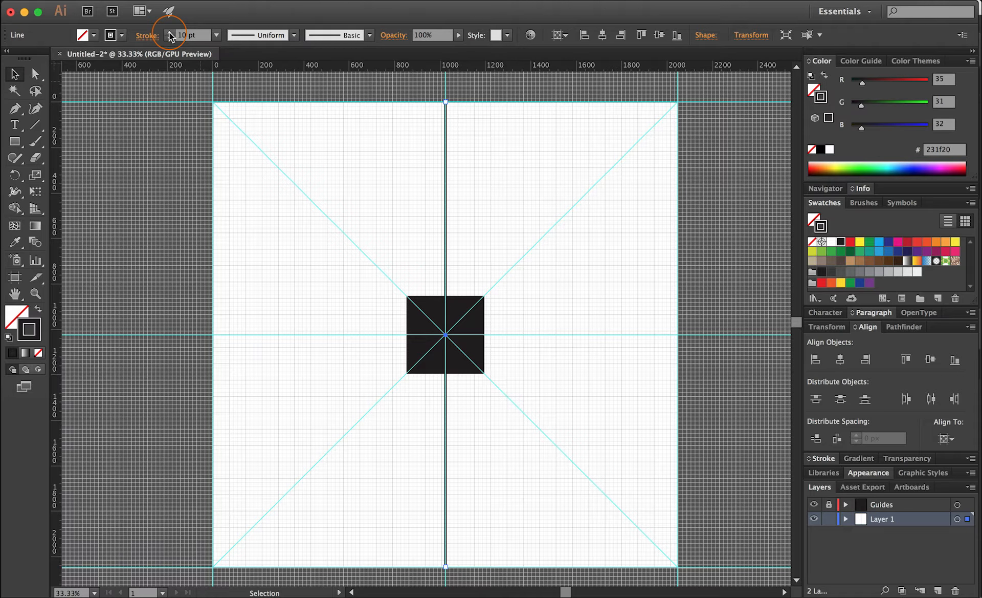
pyautogui.keyDown('shift'); pyautogui.click(169, 32); pyautogui.keyUp('shift')
pyautogui.keyDown('shift'); pyautogui.click(168, 32); pyautogui.keyUp('shift')
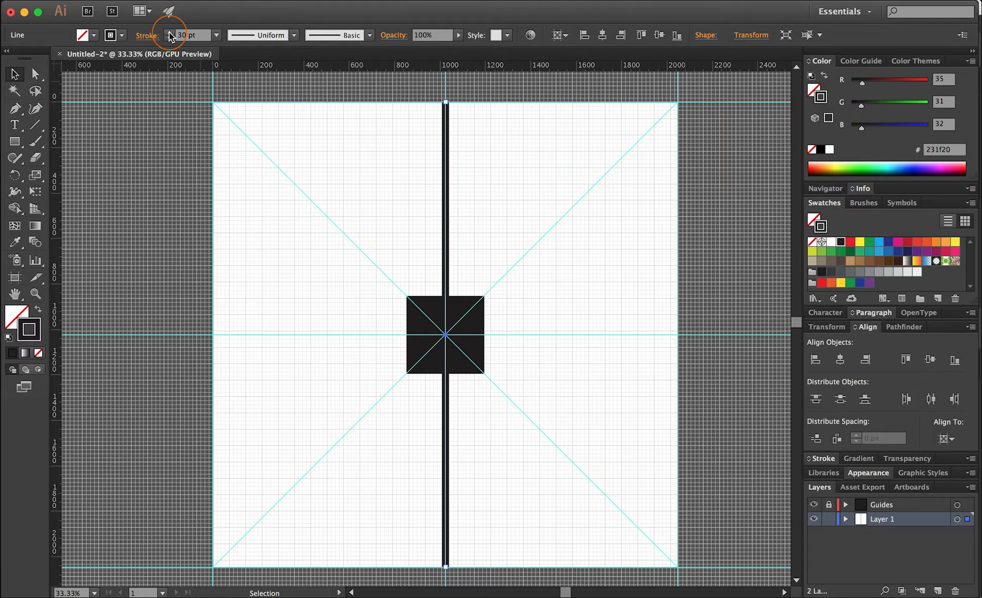
pyautogui.keyDown('shift'); pyautogui.click(169, 32); pyautogui.keyUp('shift')
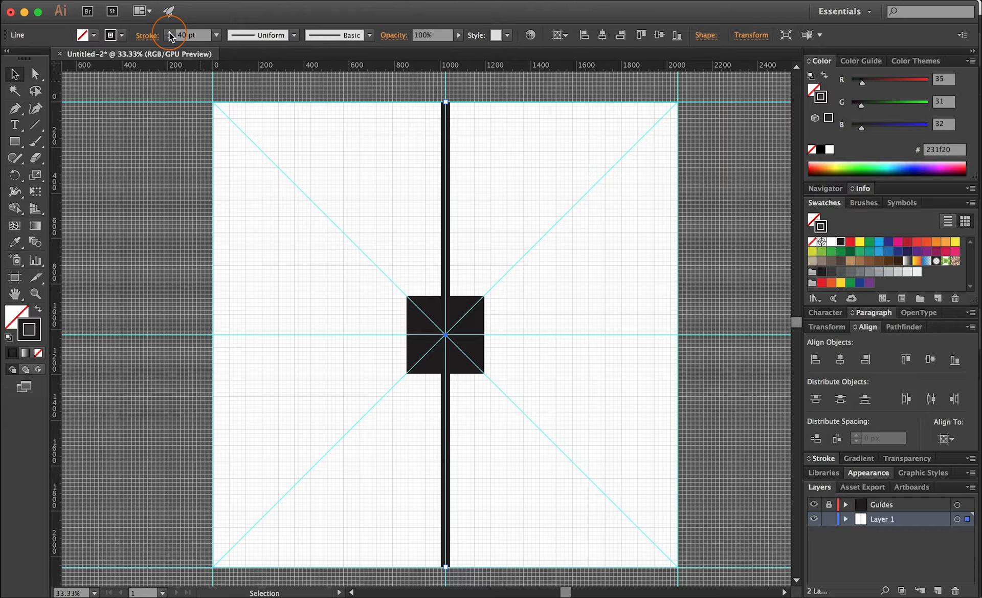
pyautogui.keyDown('shift'); pyautogui.click(169, 33); pyautogui.keyUp('shift')
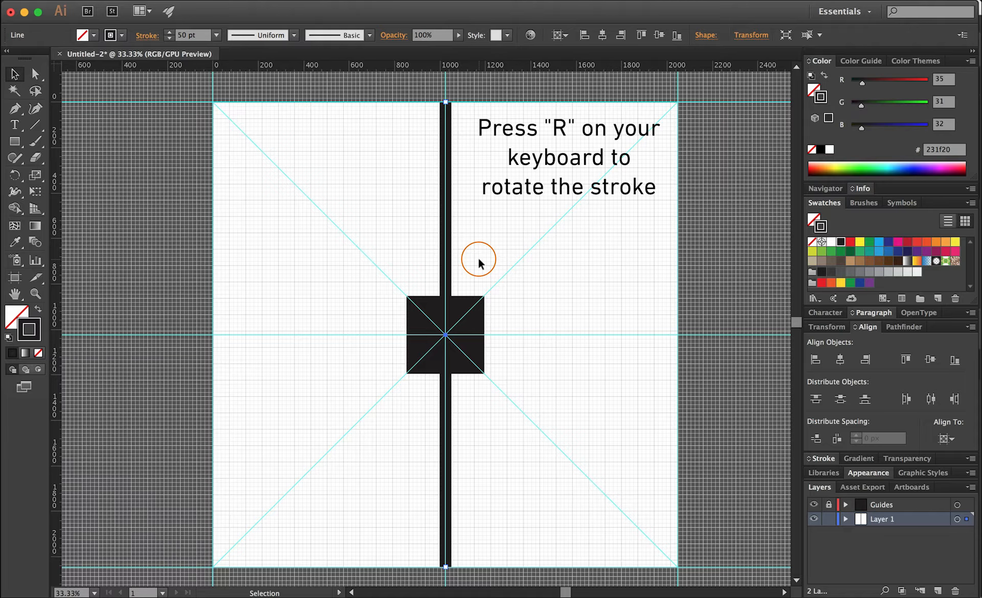
# Step: Rotate a copy of the vertical line 90° about its centre to form a horizontal crossing line, and deselect it
pyautogui.press('r')
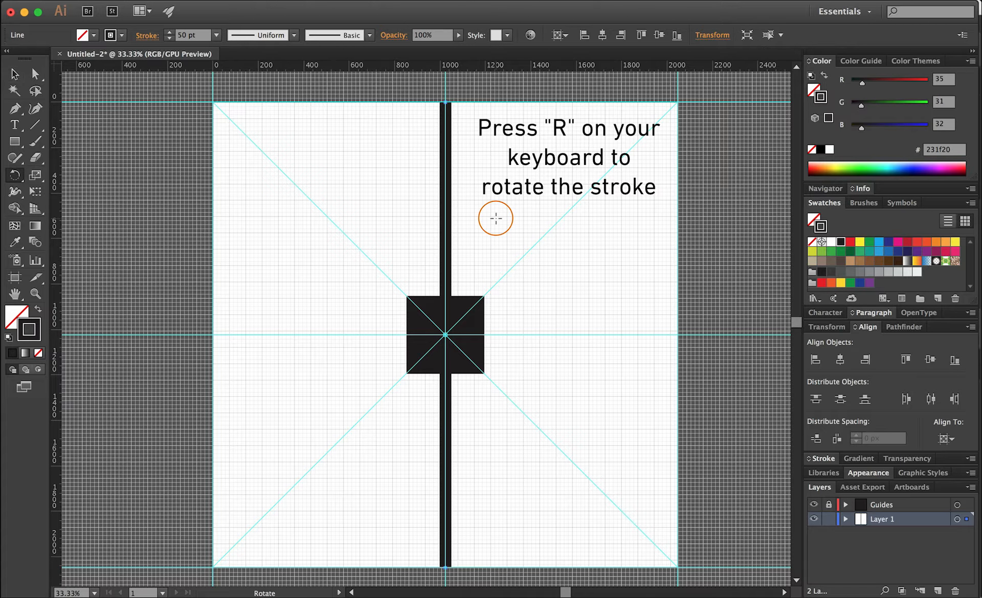
pyautogui.moveTo(498, 217)
pyautogui.mouseDown()
pyautogui.moveTo(401, 225)
pyautogui.moveTo(287, 287)
pyautogui.mouseUp()
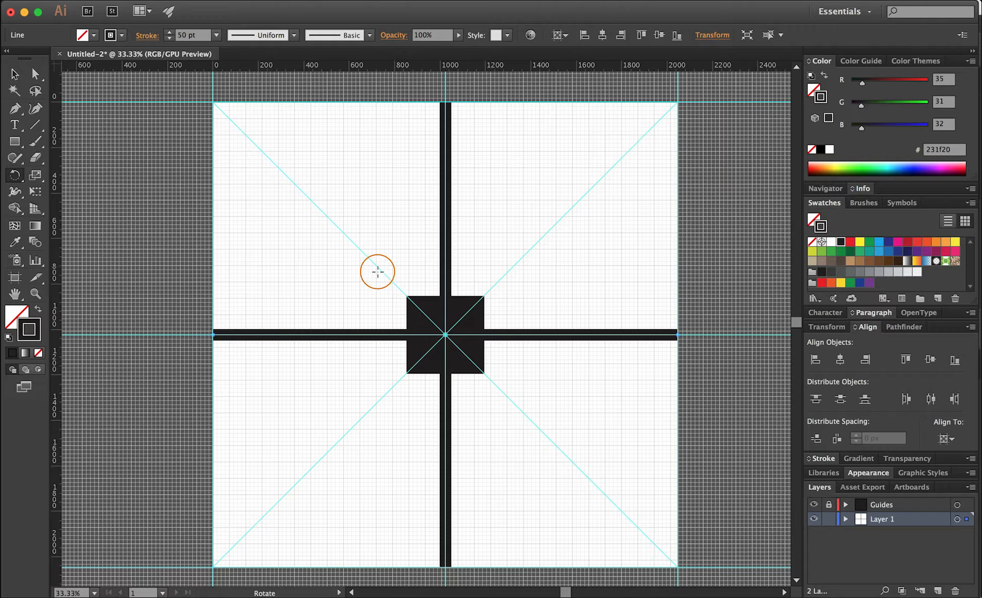
pyautogui.press('v')
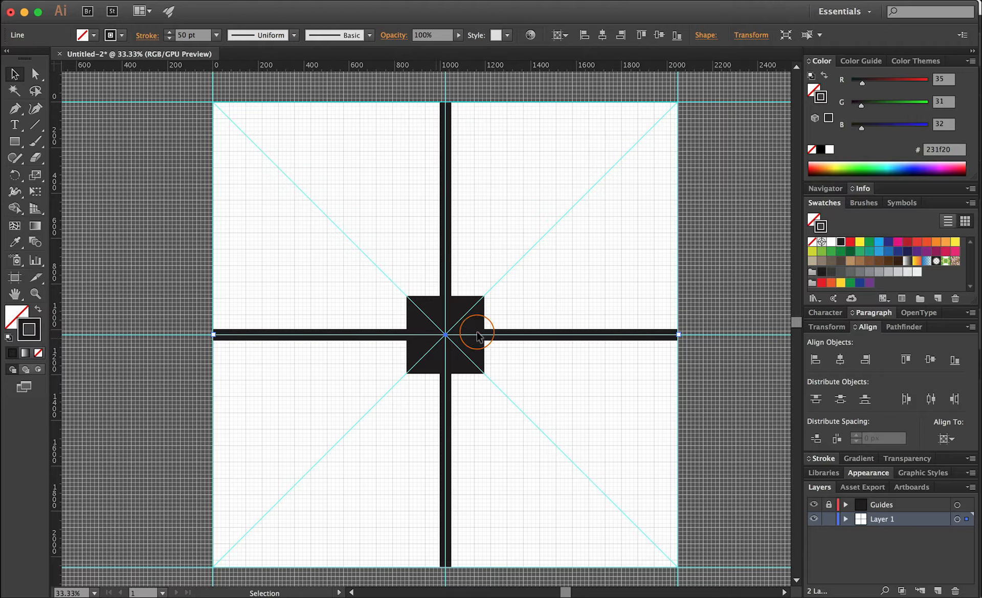
pyautogui.click(611, 378)
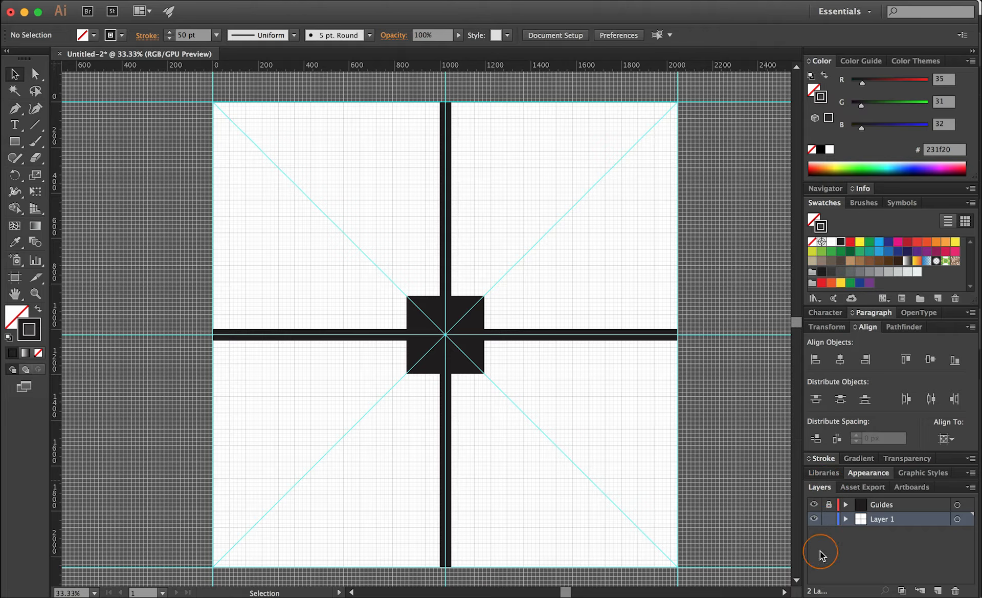
# Step: Lock Layer 1, then make the Guides layer active and unlock it
pyautogui.click(829, 518)
pyautogui.click(918, 507)
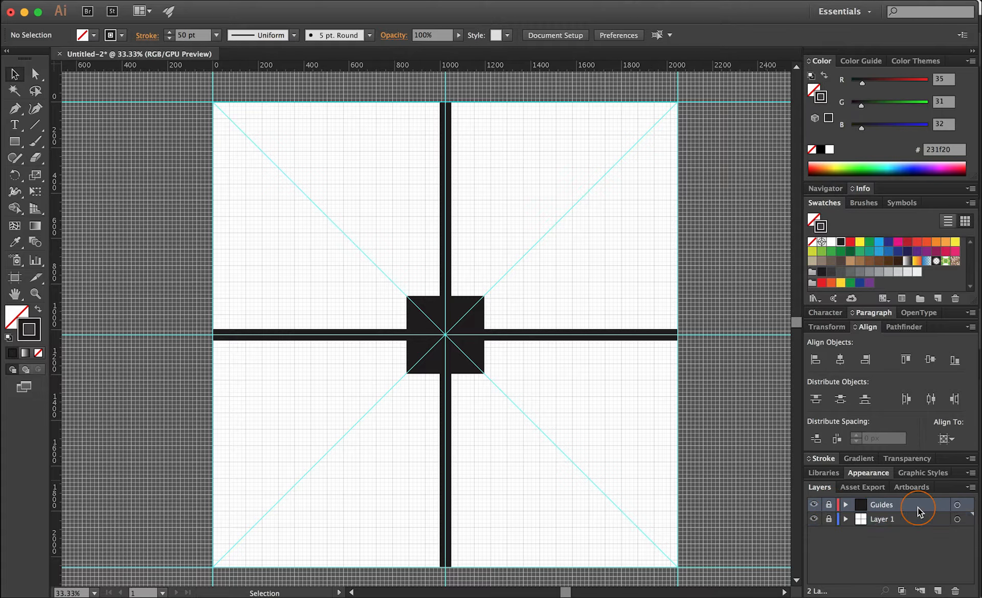
pyautogui.click(830, 505)
# Step: Move the black square from the artboard's centre so that it fits exactly into the artboard's top-left corner
pyautogui.click(459, 310)
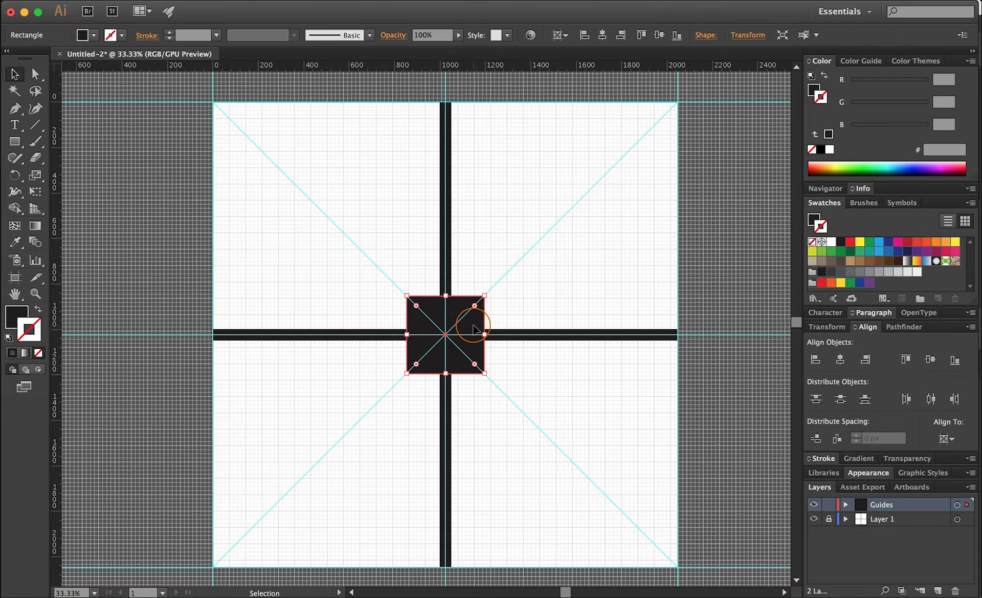
pyautogui.moveTo(475, 330); pyautogui.dragTo(282, 136)
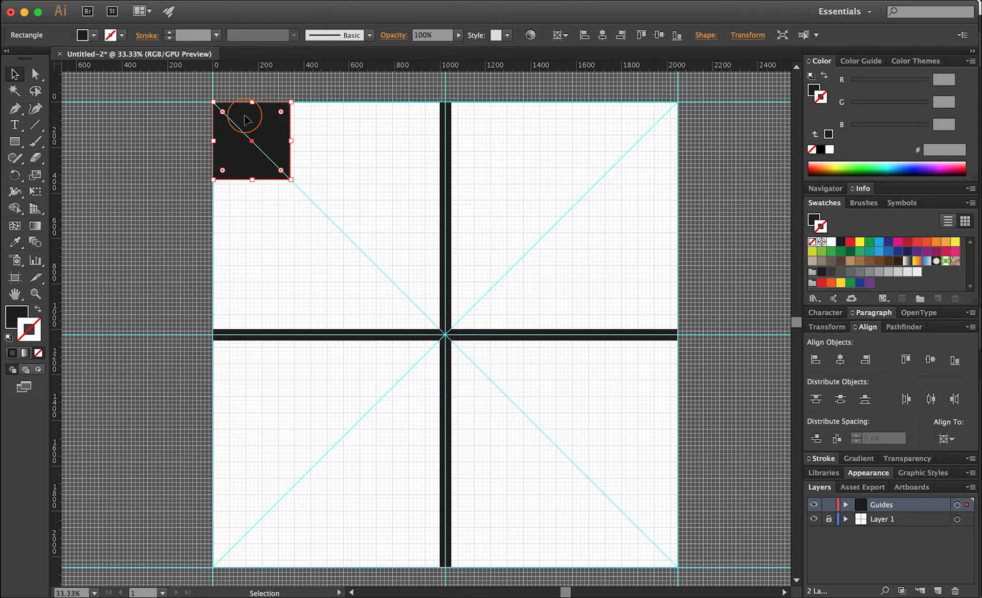
# Step: Enlarge the black square proportionally along the diagonal guide to about 430 px wide, keeping its top-left corner on the artboard corner
pyautogui.keyDown('shift'); pyautogui.click(291, 179); pyautogui.keyUp('shift')
pyautogui.keyDown('shift'); pyautogui.moveTo(292, 179); pyautogui.dragTo(308, 197); pyautogui.keyUp('shift')
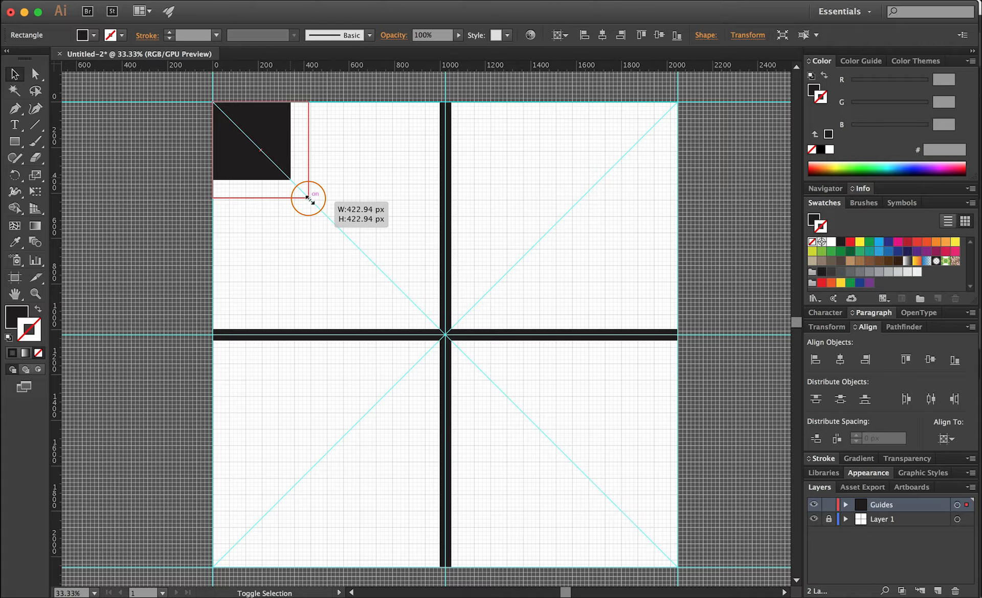
pyautogui.keyDown('shift'); pyautogui.moveTo(308, 197); pyautogui.dragTo(305, 195); pyautogui.keyUp('shift')
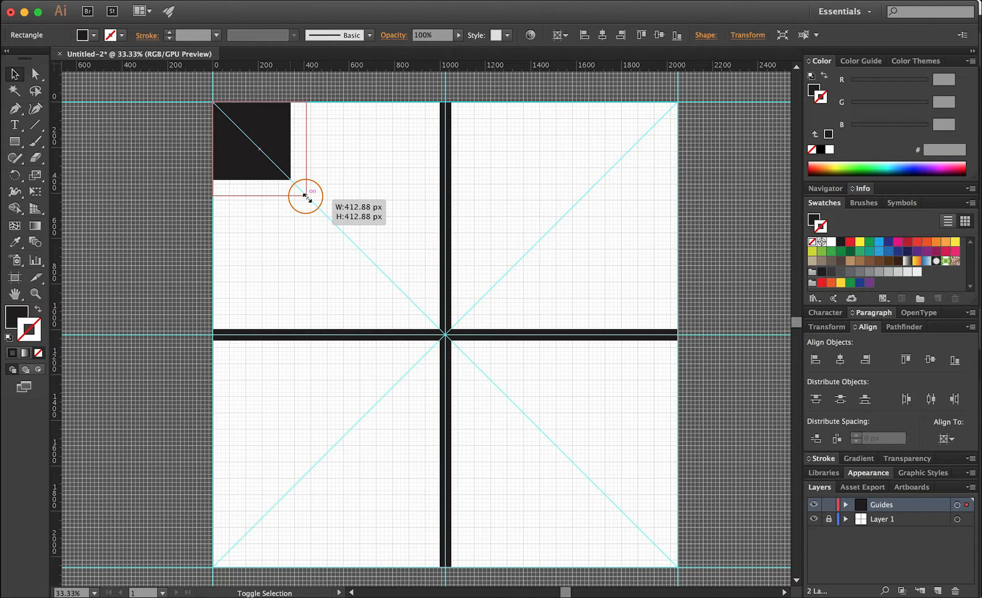
pyautogui.moveTo(307, 196); pyautogui.dragTo(297, 191)
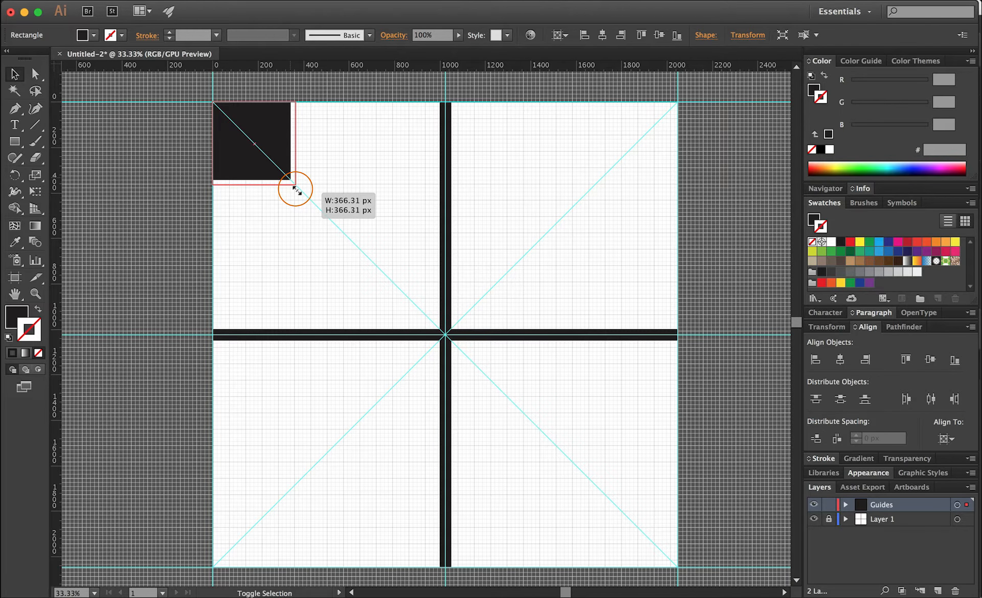
pyautogui.moveTo(296, 190)
pyautogui.mouseDown()
pyautogui.moveTo(314, 207)
pyautogui.moveTo(310, 199)
pyautogui.mouseUp()
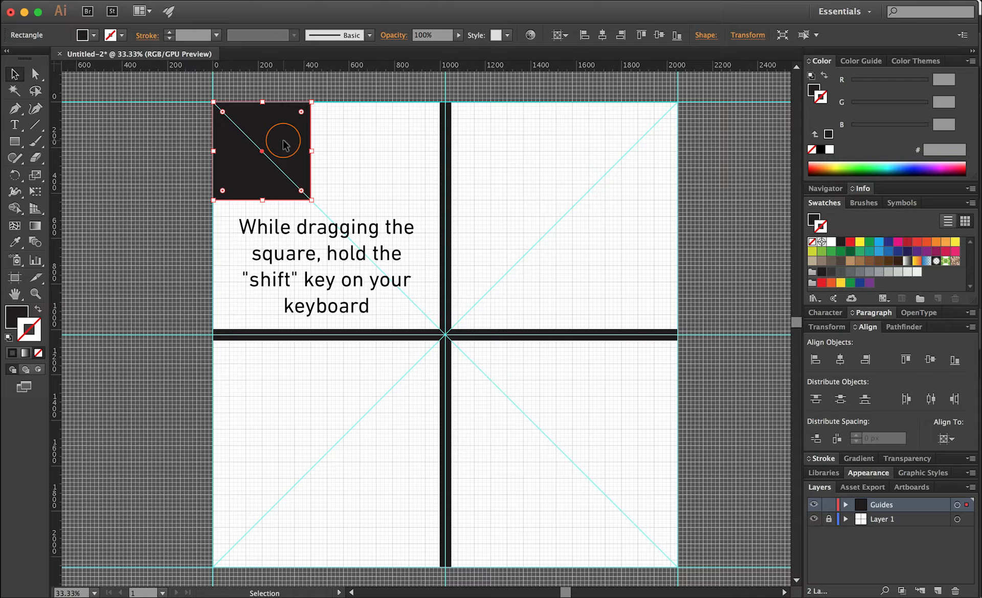
# Step: Duplicate the black square into the artboard's other three corners, flush with the edge guides, and deselect the copies
pyautogui.keyDown('alt'); pyautogui.keyDown('shift'); pyautogui.moveTo(285, 144); pyautogui.dragTo(653, 154); pyautogui.keyUp('shift'); pyautogui.keyUp('alt')
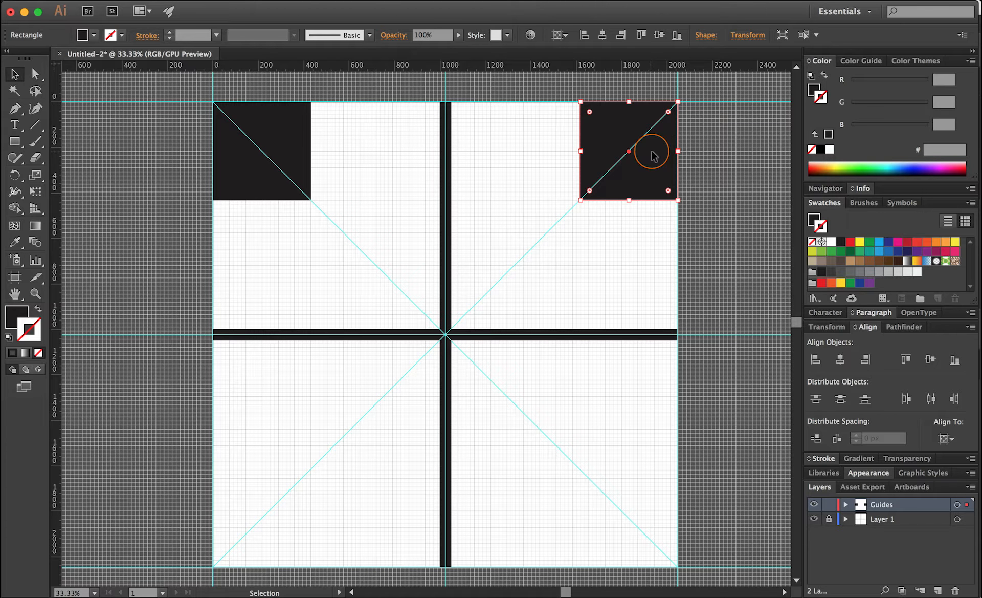
pyautogui.keyDown('shift'); pyautogui.click(290, 138); pyautogui.keyUp('shift')
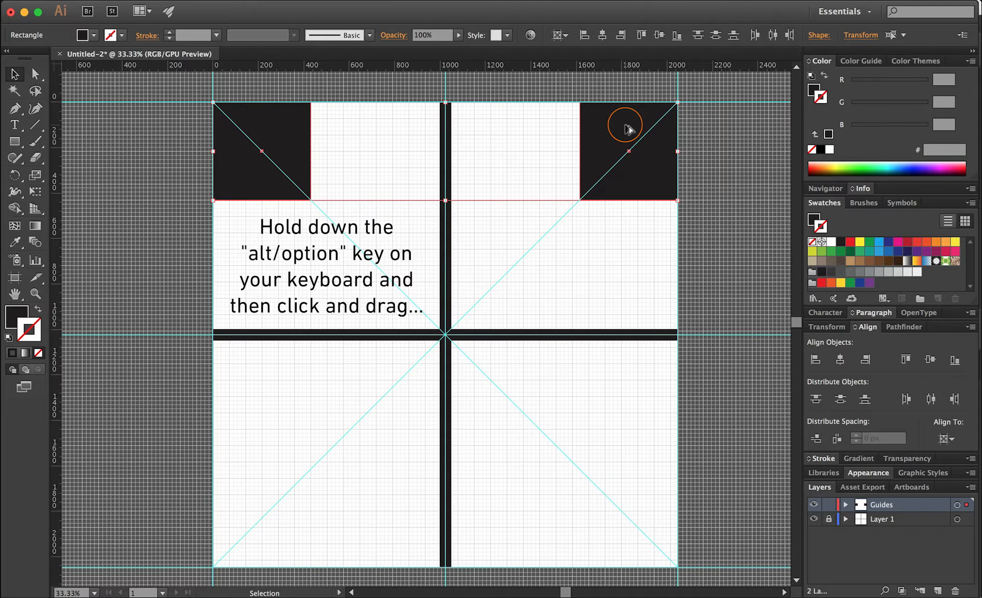
pyautogui.keyDown('alt'); pyautogui.keyDown('shift'); pyautogui.moveTo(629, 130); pyautogui.dragTo(626, 491); pyautogui.keyUp('shift'); pyautogui.keyUp('alt')
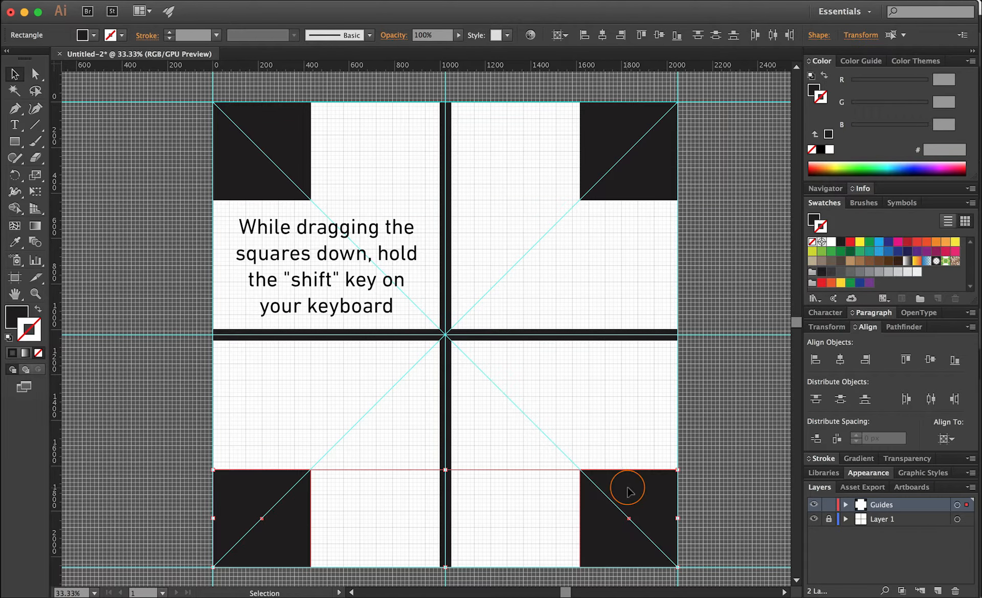
pyautogui.click(523, 235)
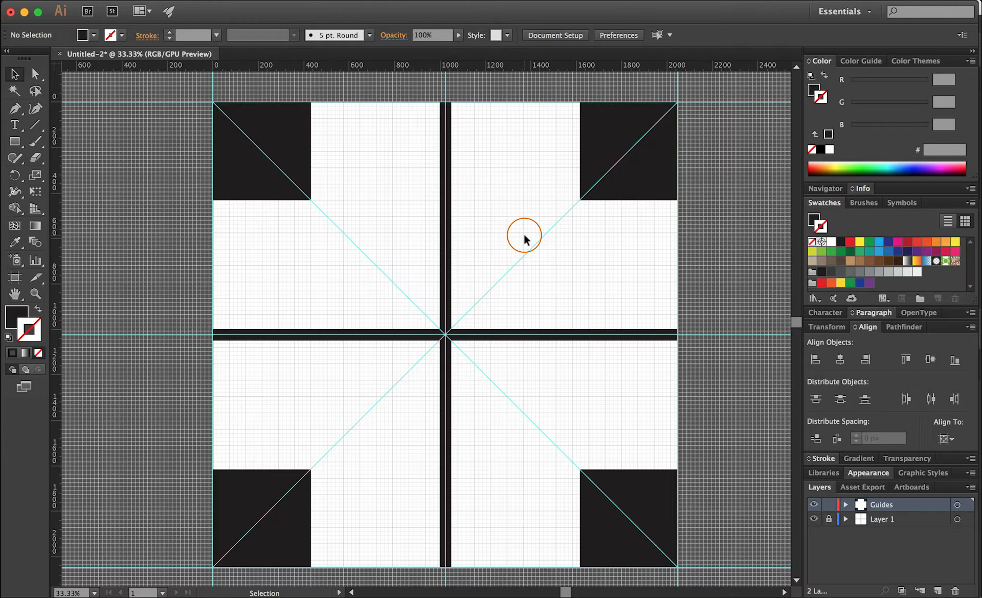
# Step: Lock Guides, unlock Layer 1, and draw a Pen path on it from the artboard's top-left corner through the centre to the bottom-left corner
pyautogui.click(829, 505)
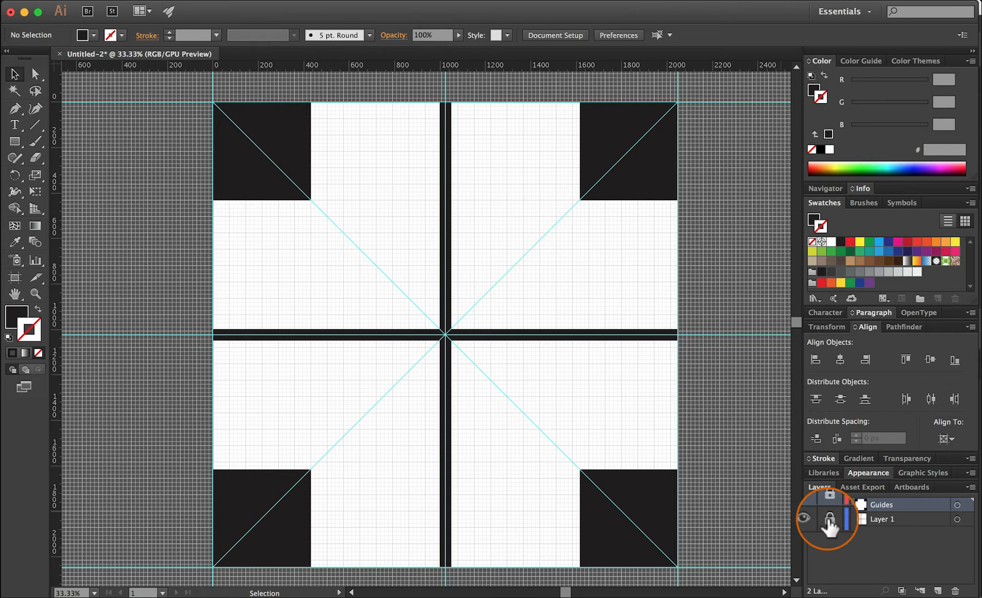
pyautogui.click(895, 519)
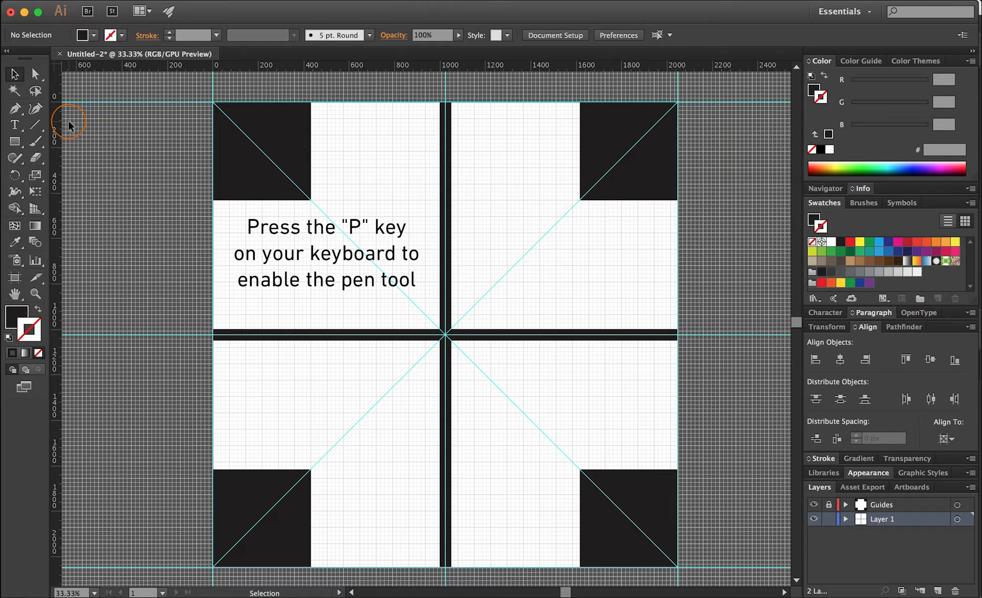
pyautogui.press('p')
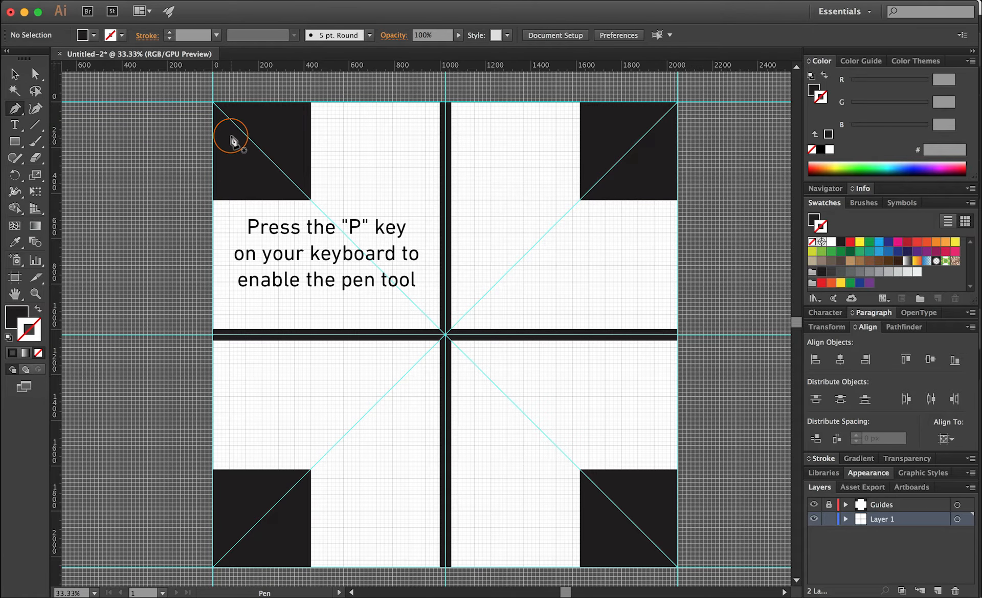
pyautogui.click(213, 102)
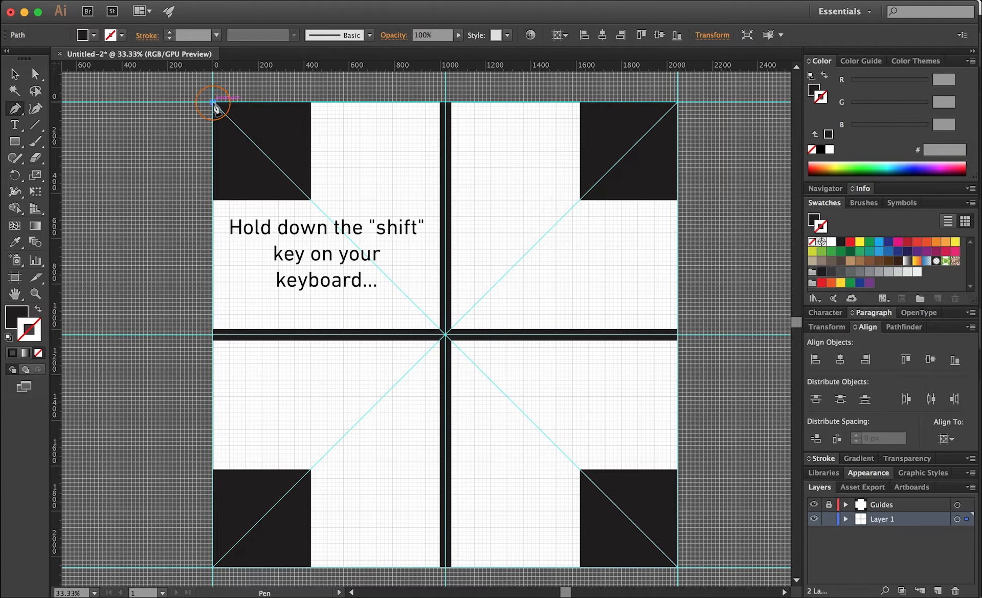
pyautogui.click(446, 333)
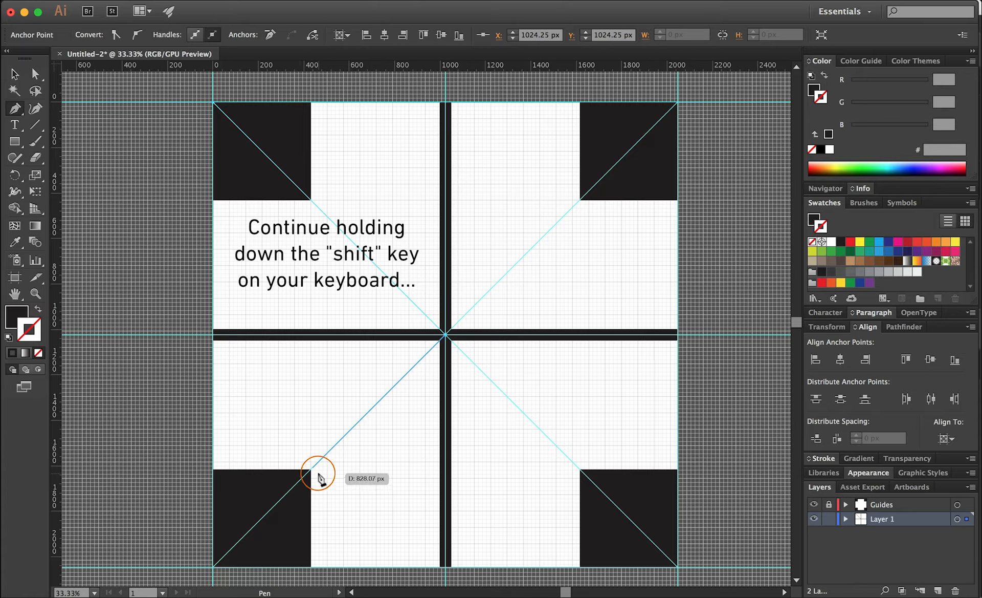
pyautogui.keyDown('shift'); pyautogui.click(213, 567); pyautogui.keyUp('shift')
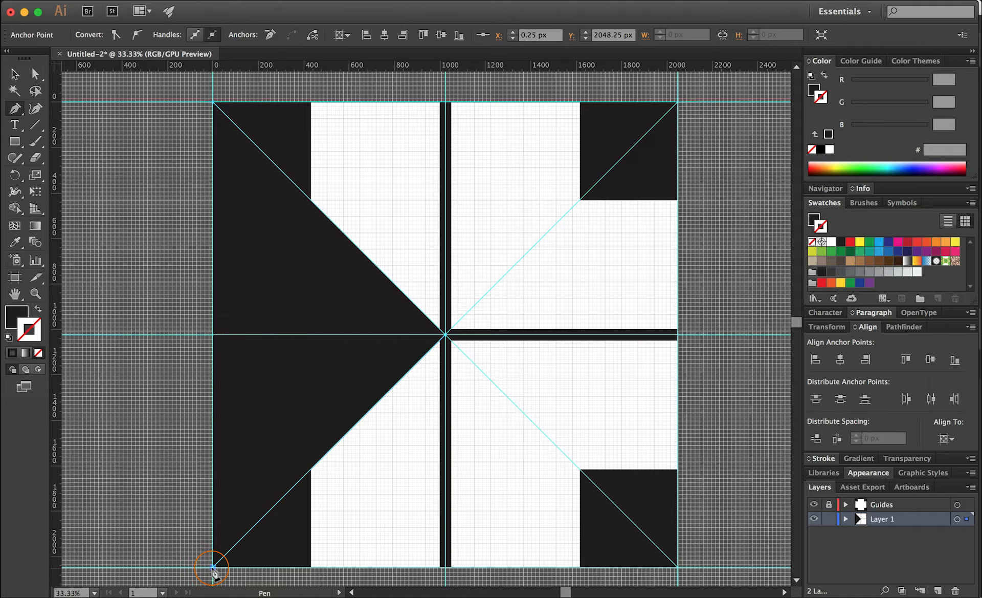
pyautogui.press('v')
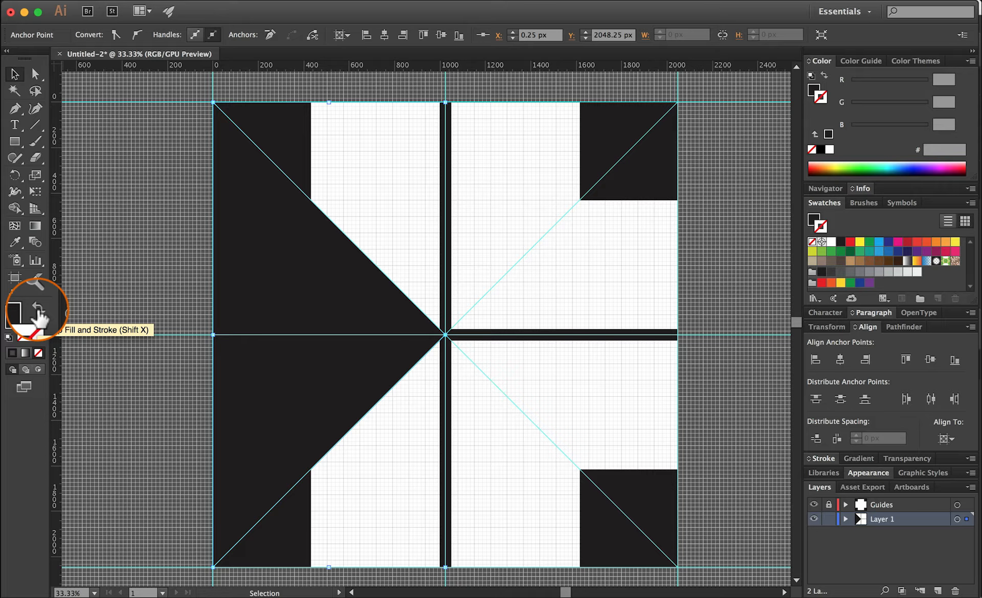
# Step: Swap the V-shaped path's fill and stroke, set its stroke weight to 50 pt, and deselect it
pyautogui.click(38, 310)
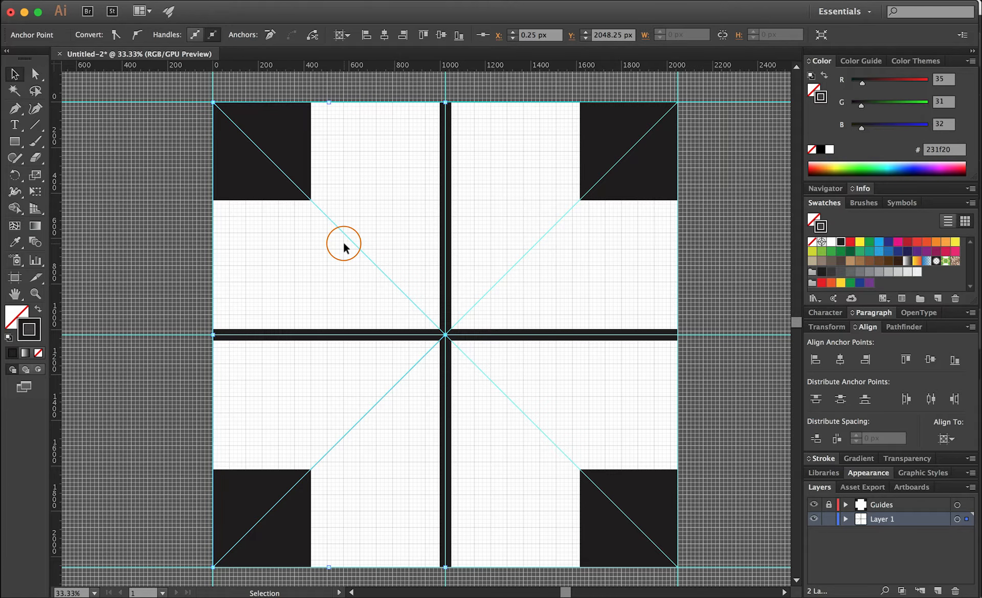
pyautogui.click(357, 246)
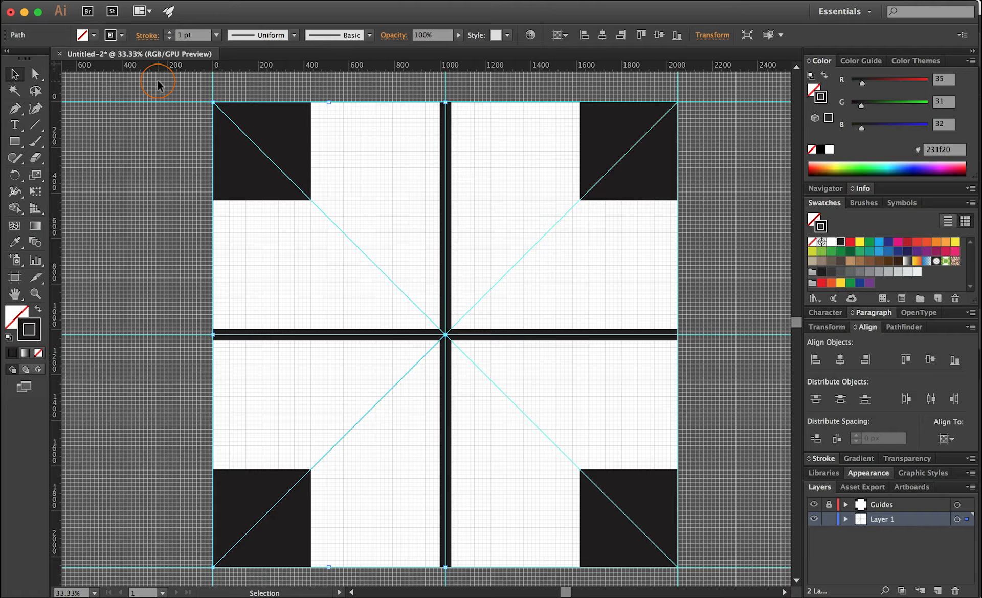
pyautogui.click(369, 223)
pyautogui.moveTo(339, 262); pyautogui.dragTo(339, 262)
pyautogui.keyDown('shift'); pyautogui.click(170, 32); pyautogui.keyUp('shift')
pyautogui.keyDown('shift'); pyautogui.click(172, 32); pyautogui.keyUp('shift')
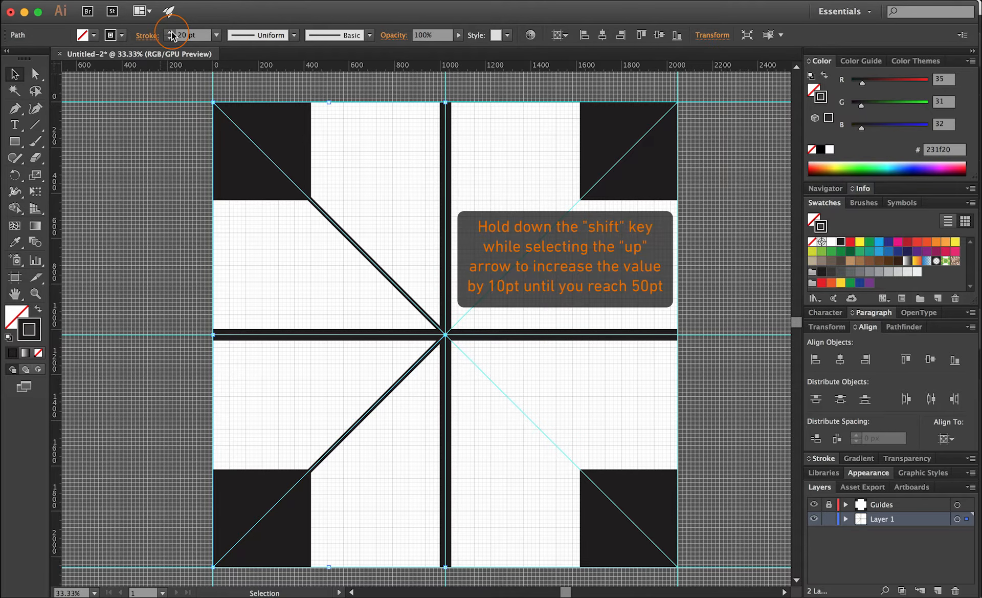
pyautogui.keyDown('shift'); pyautogui.click(171, 32); pyautogui.keyUp('shift')
pyautogui.keyDown('shift'); pyautogui.click(170, 32); pyautogui.keyUp('shift')
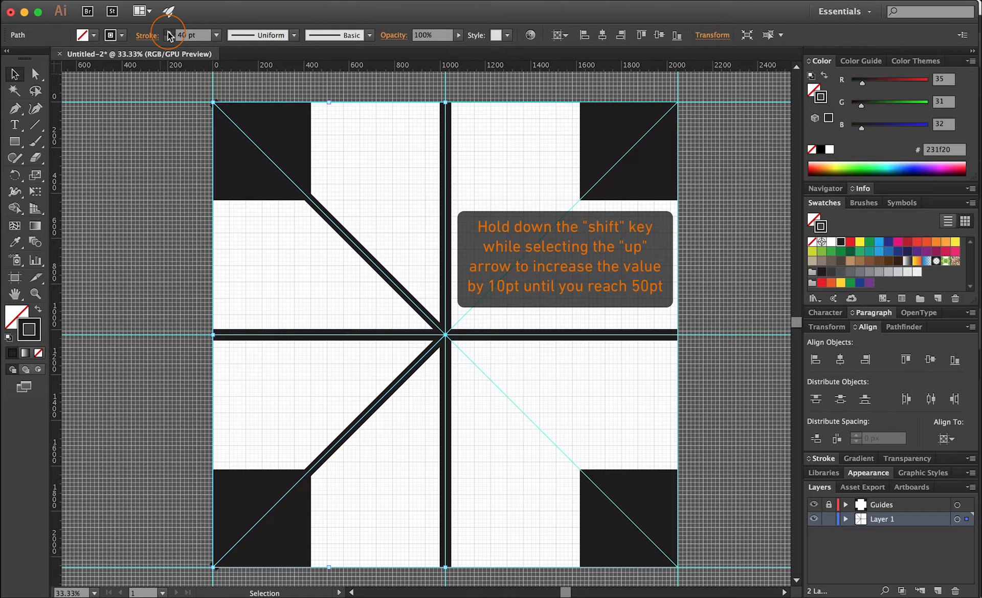
pyautogui.keyDown('shift'); pyautogui.click(170, 33); pyautogui.keyUp('shift')
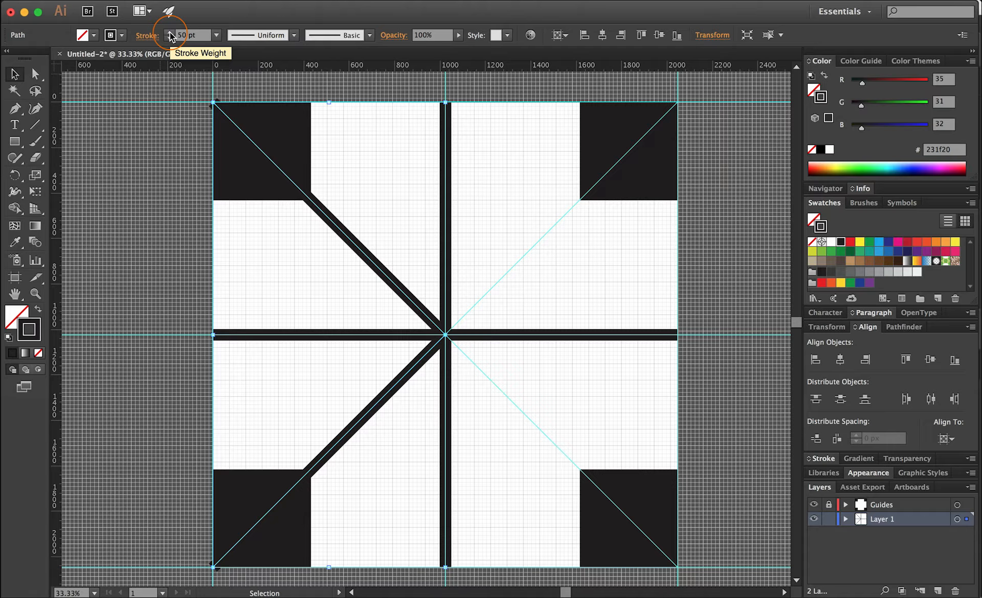
pyautogui.click(407, 426)
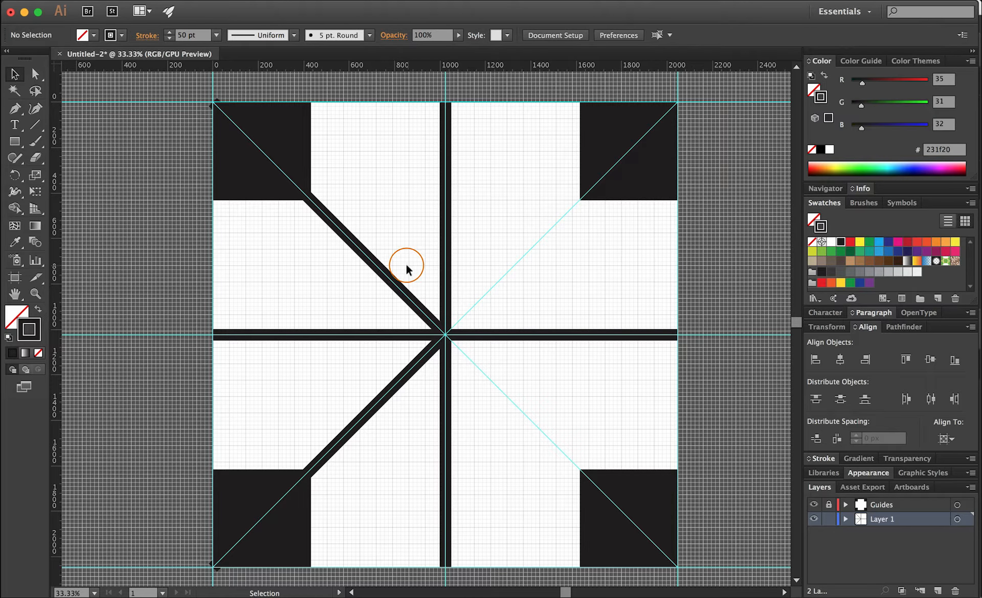
# Step: Draw a second Pen path from the artboard's top-right corner through the centre to the bottom-right corner, and deselect it
pyautogui.press('p')
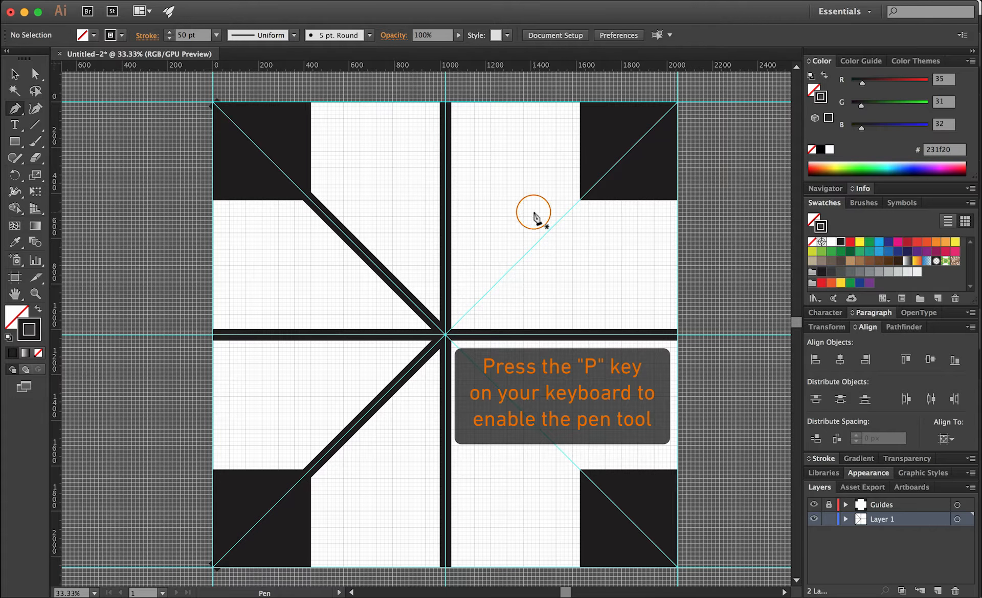
pyautogui.click(678, 104)
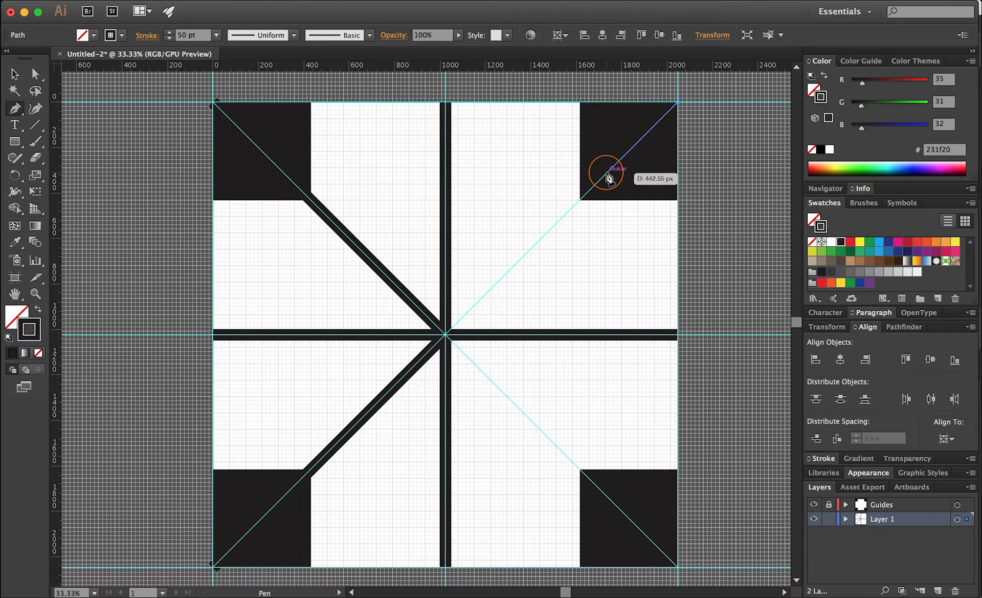
pyautogui.click(445, 336)
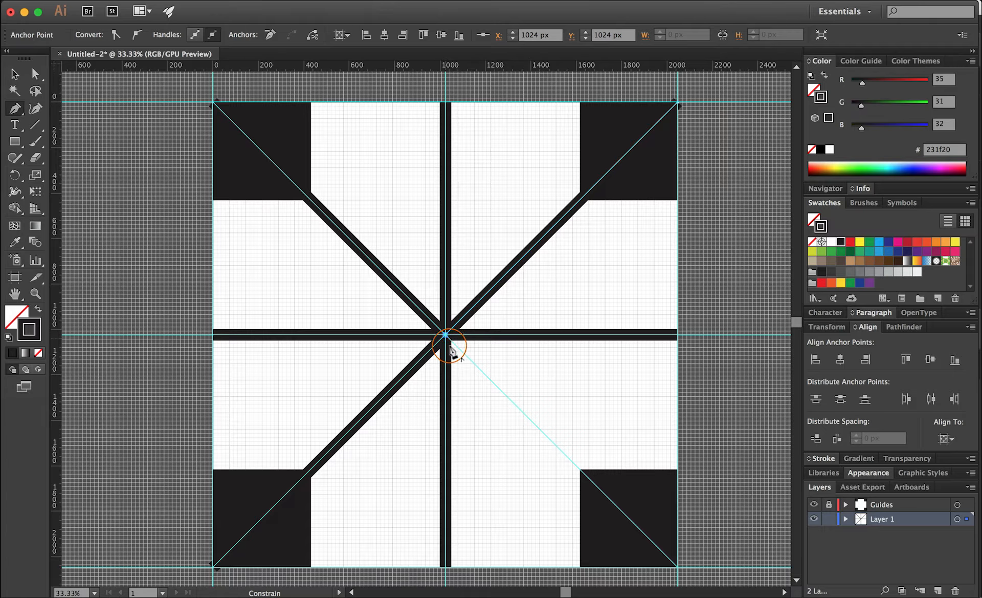
pyautogui.click(678, 566)
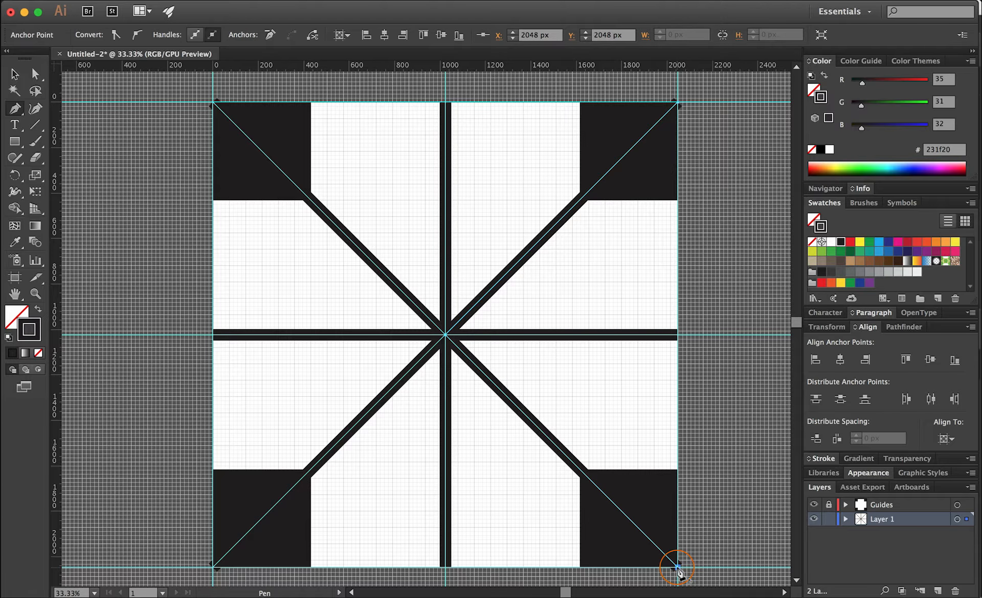
pyautogui.press('v')
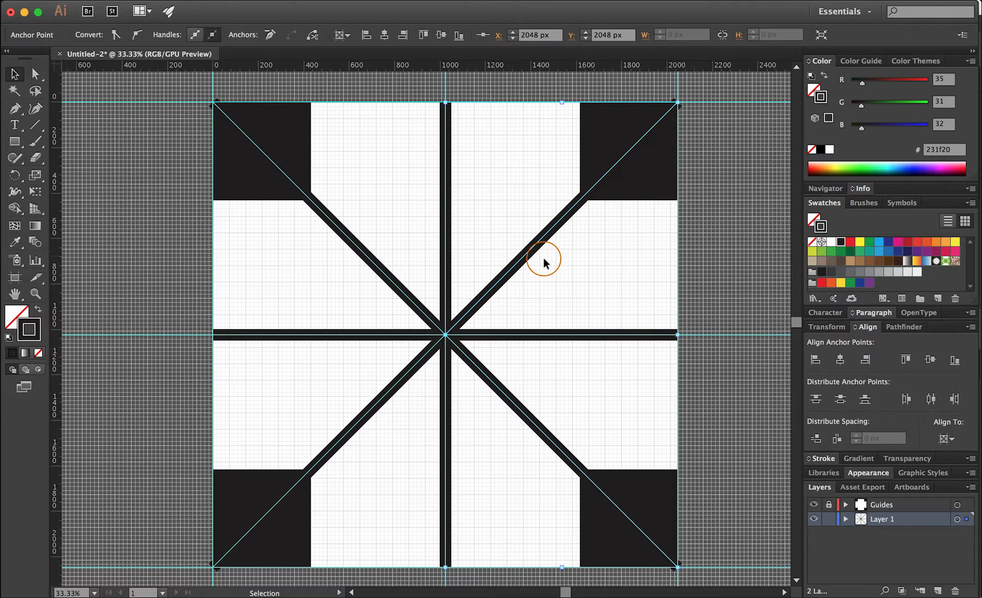
pyautogui.click(593, 288)
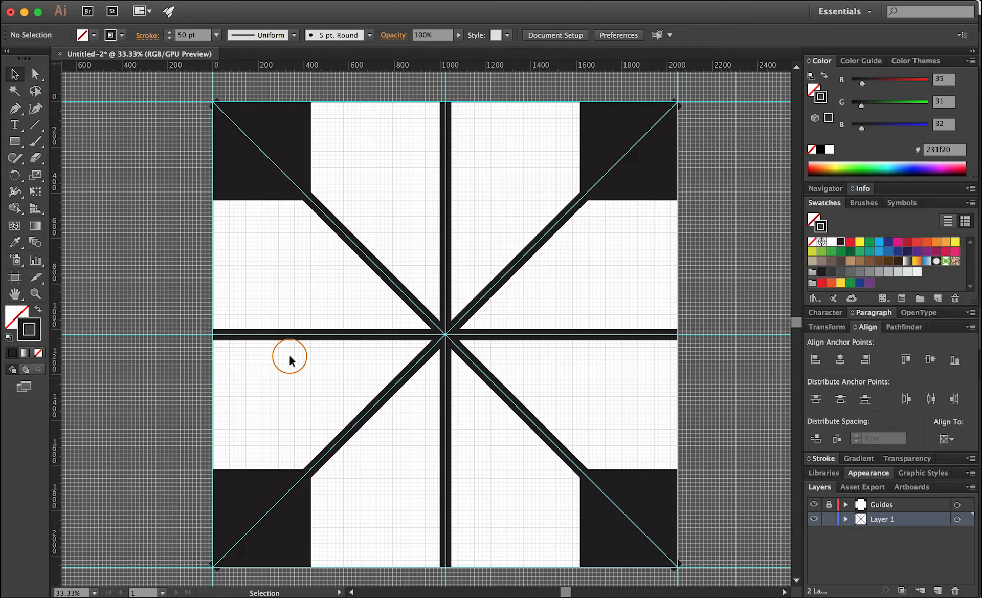
pyautogui.click(354, 206)
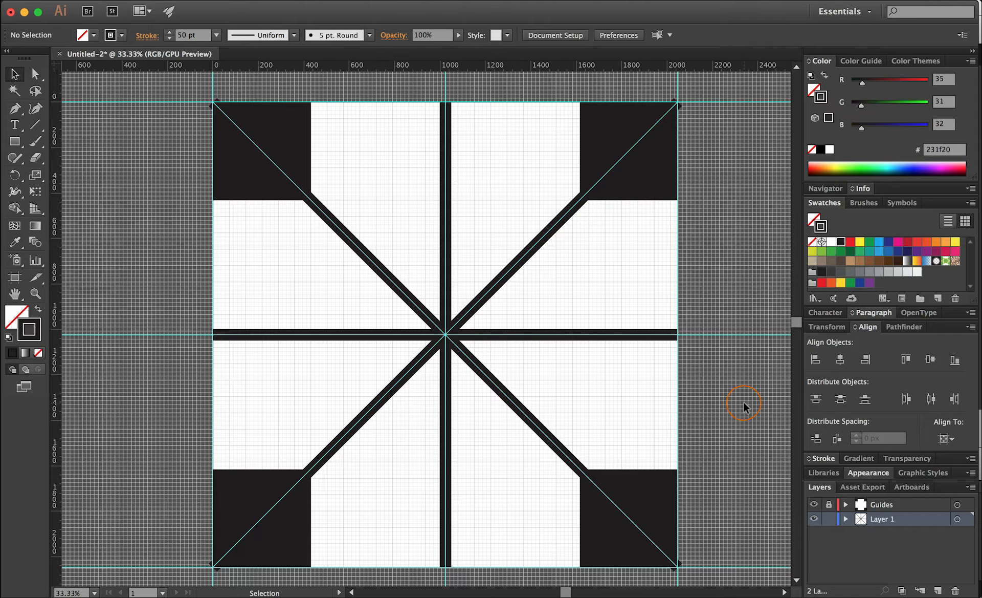
# Step: Lock Layer 1, unlock and activate Guides, and place horizontal guides along the inner edges of the upper and lower black squares
pyautogui.click(829, 518)
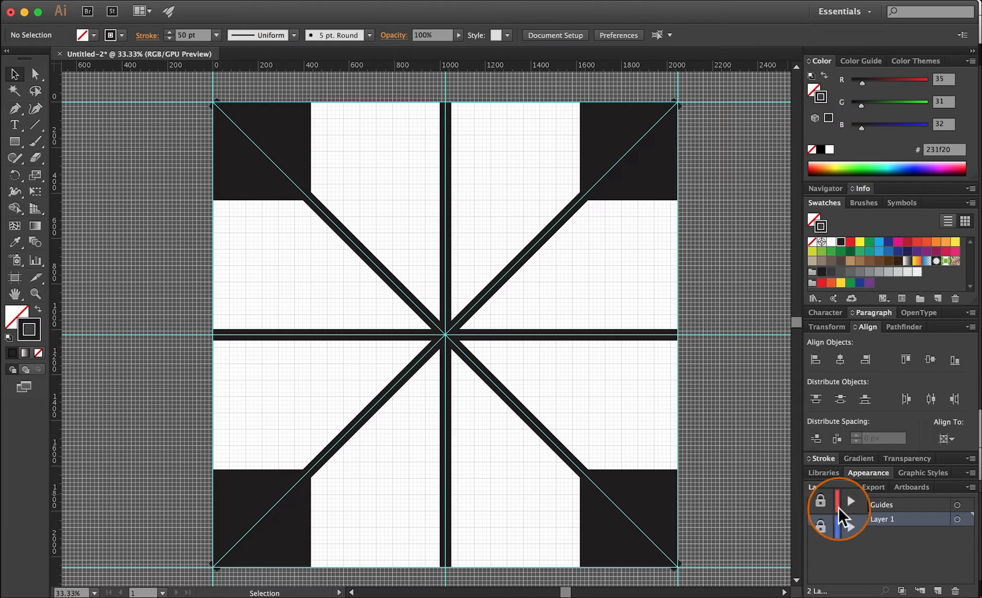
pyautogui.click(897, 503)
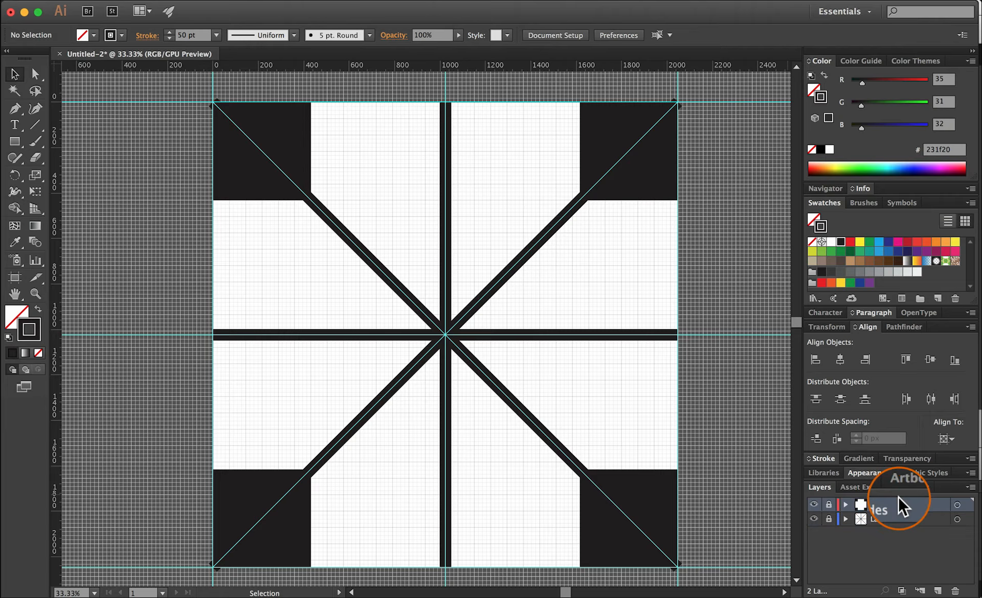
pyautogui.click(830, 504)
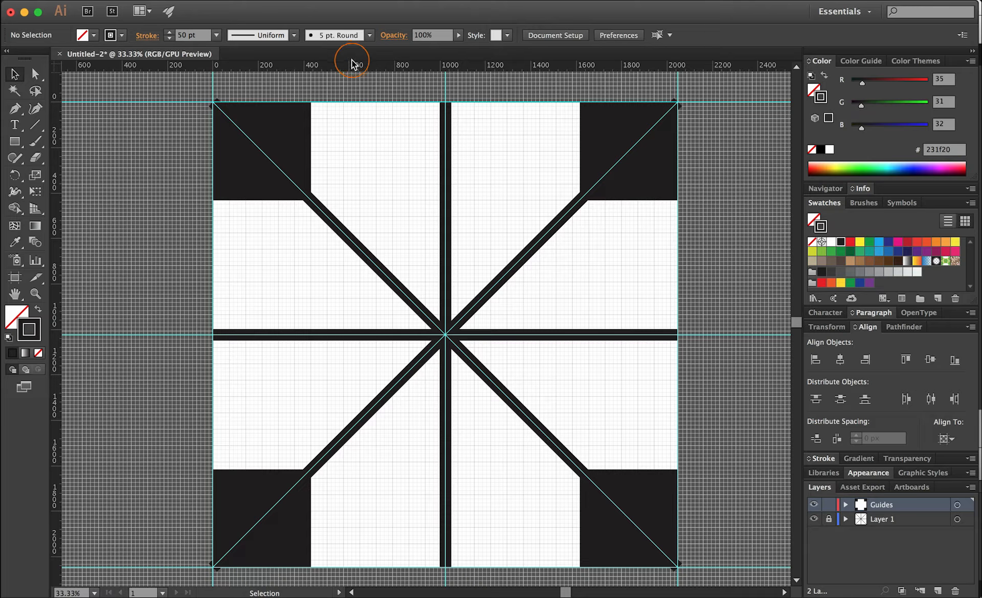
pyautogui.moveTo(342, 66); pyautogui.dragTo(275, 200)
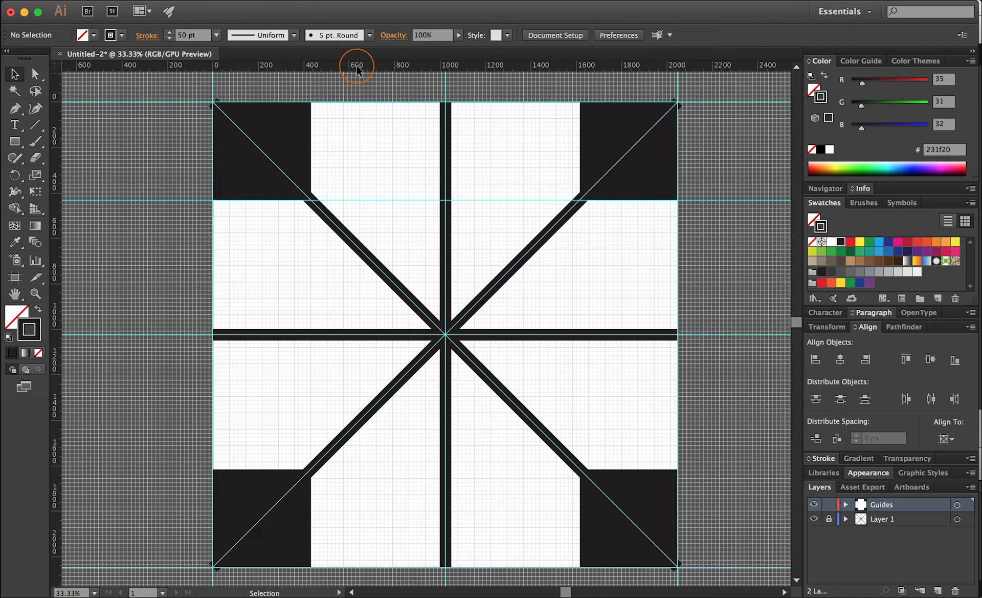
pyautogui.moveTo(356, 70); pyautogui.dragTo(274, 469)
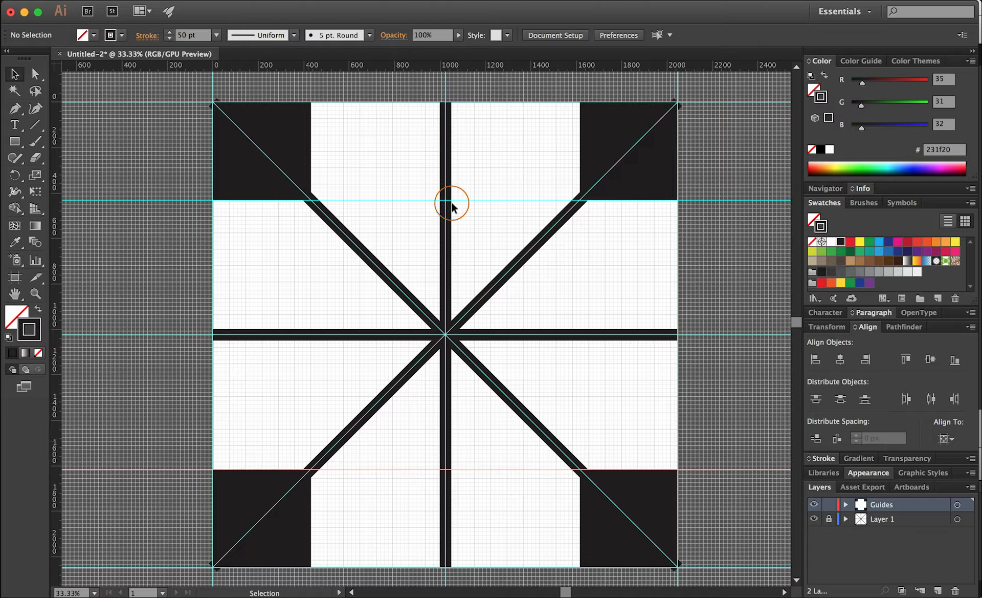
pyautogui.click(338, 1)
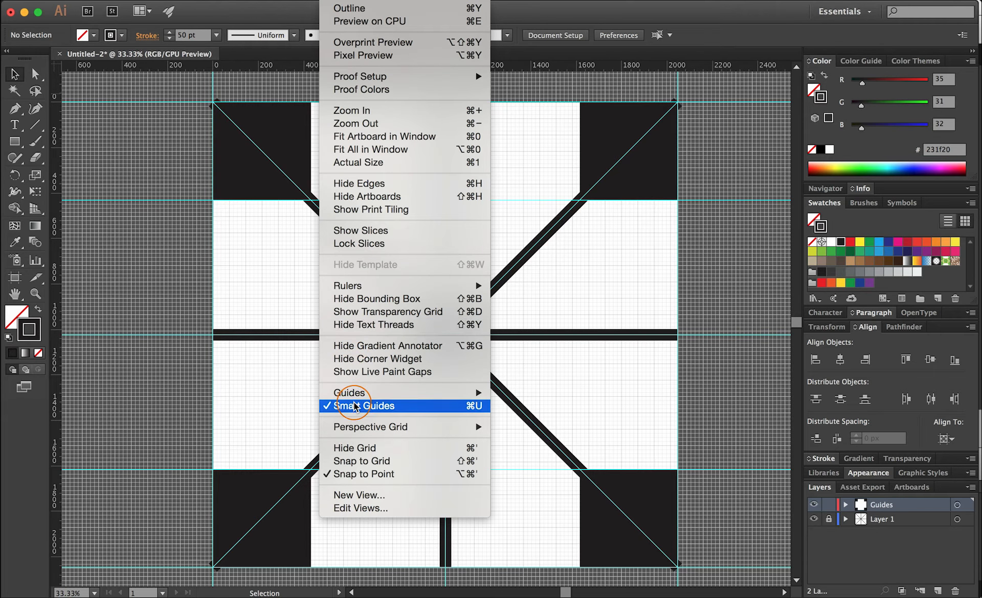
pyautogui.click(574, 269)
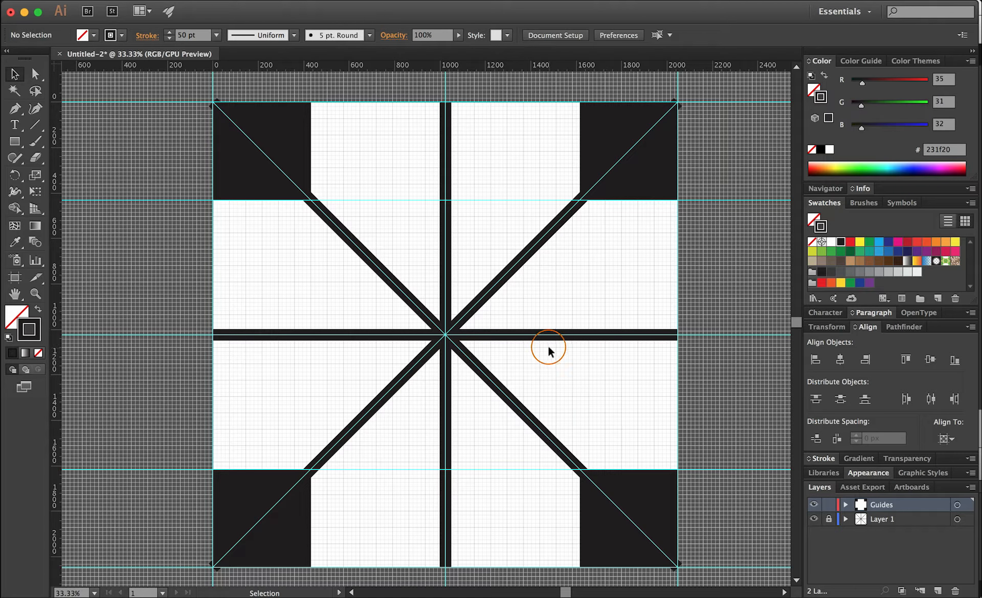
# Step: Lock Guides, unlock and activate Layer 1, and select the left V-shaped path for direct anchor editing
pyautogui.click(829, 506)
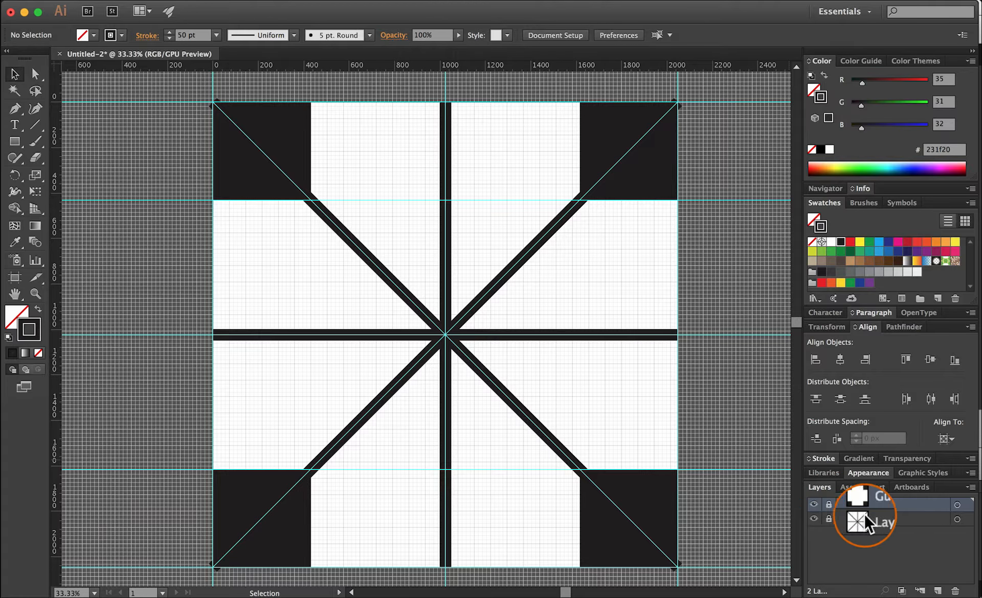
pyautogui.click(891, 514)
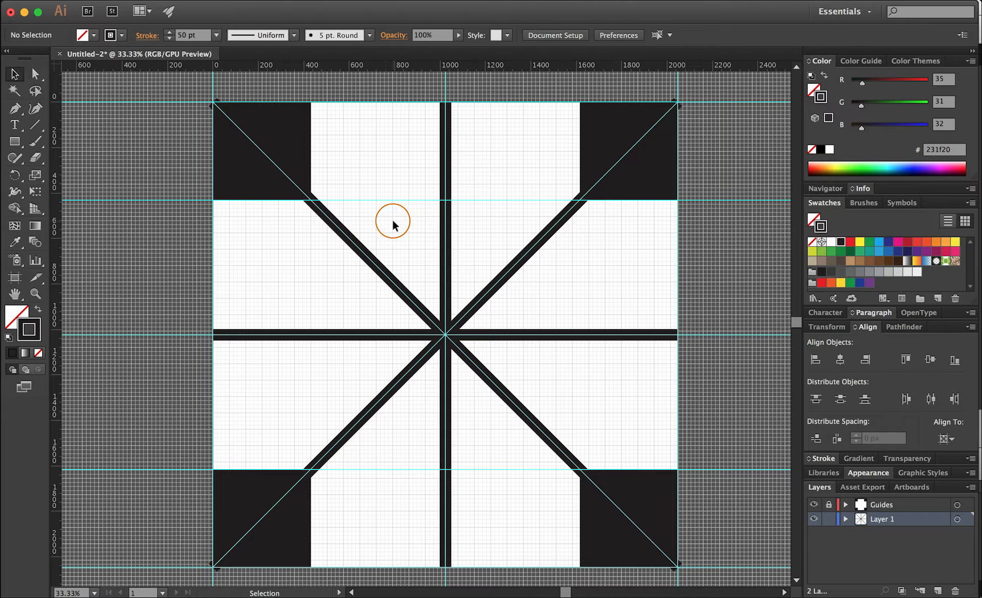
pyautogui.moveTo(353, 281); pyautogui.dragTo(353, 280)
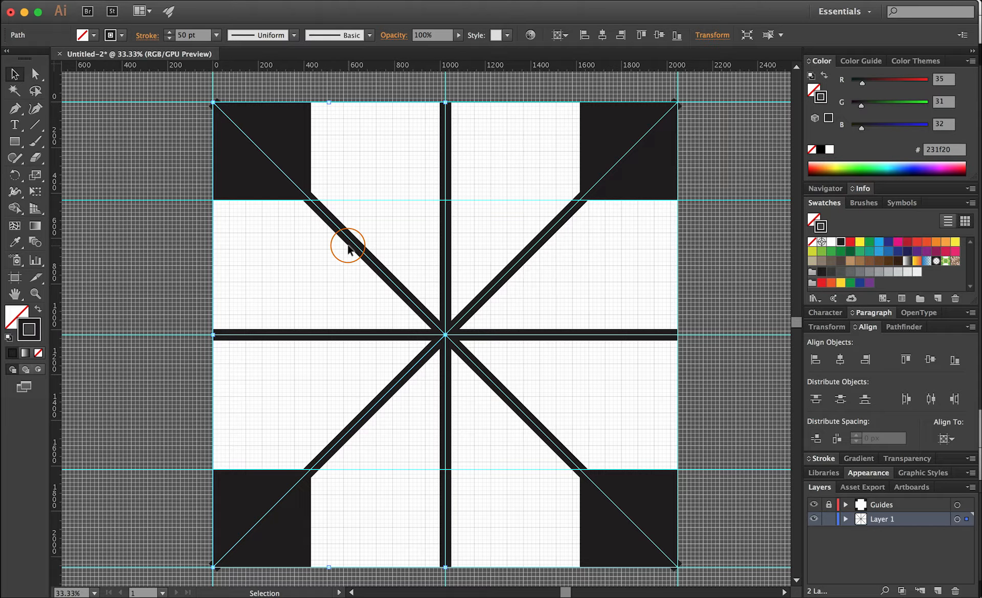
pyautogui.press('p')
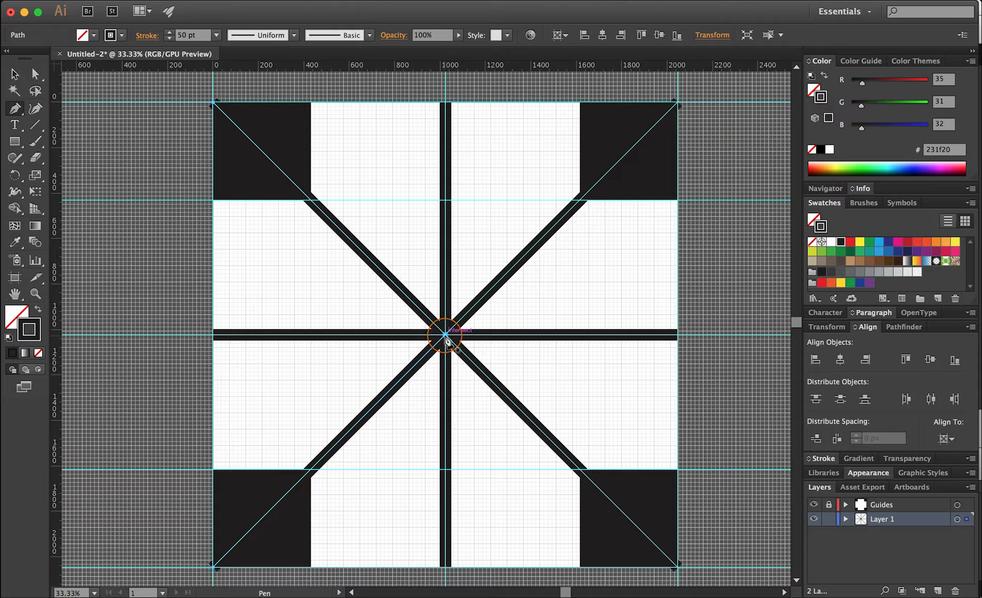
pyautogui.press('a')
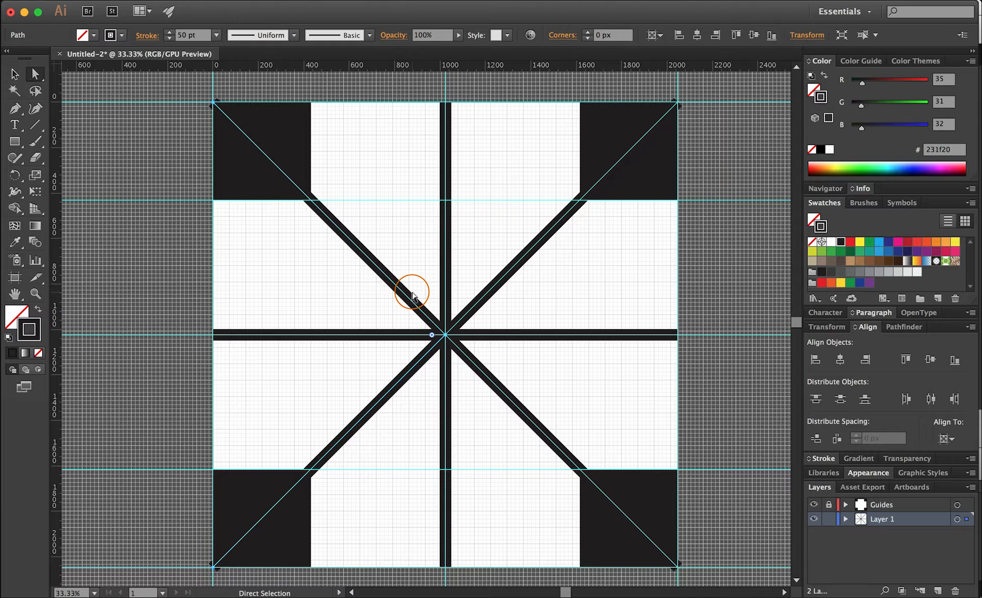
pyautogui.click(415, 289)
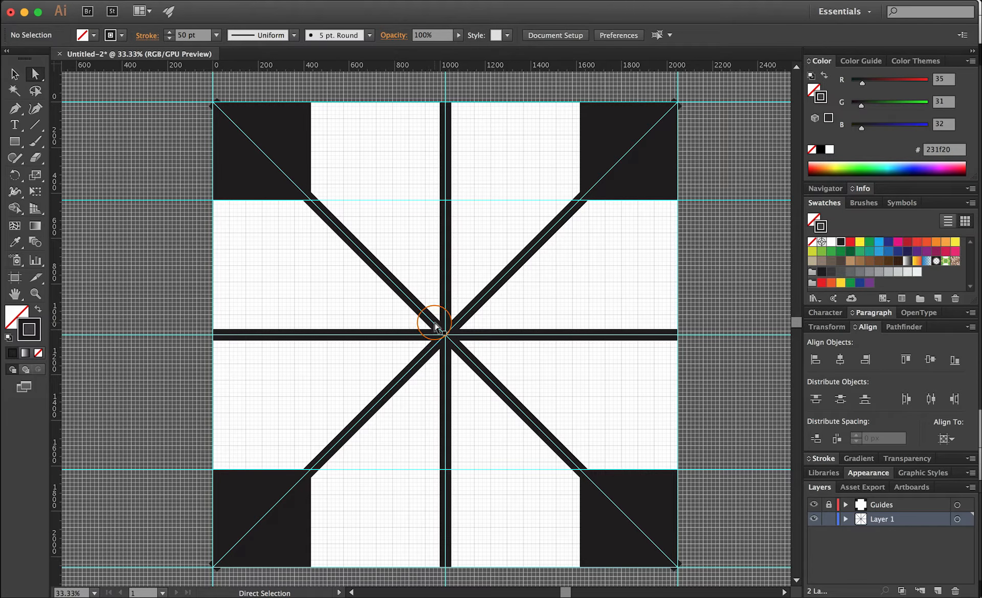
pyautogui.click(445, 335)
pyautogui.click(445, 335)
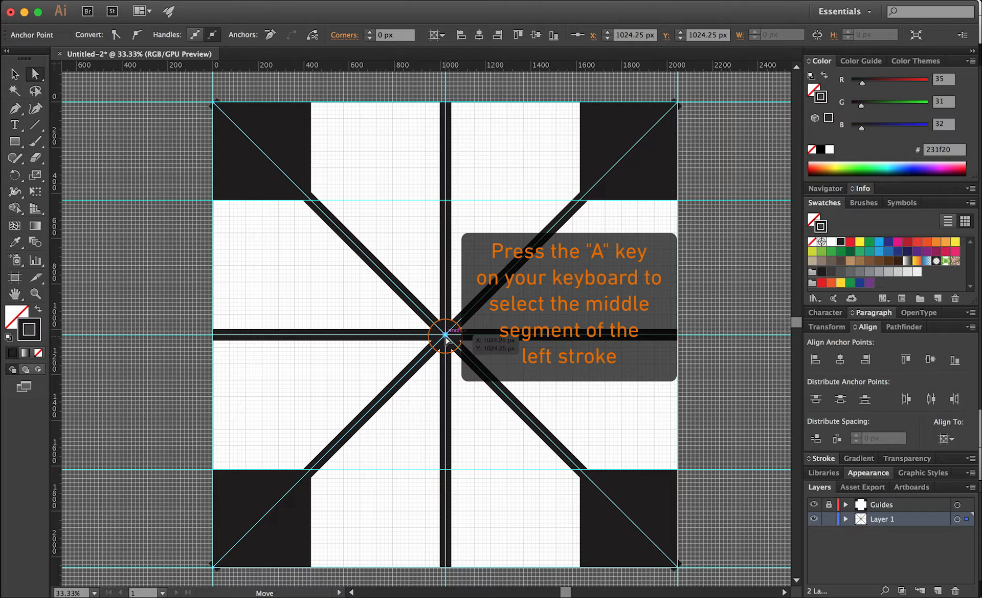
pyautogui.moveTo(445, 335); pyautogui.dragTo(421, 335)
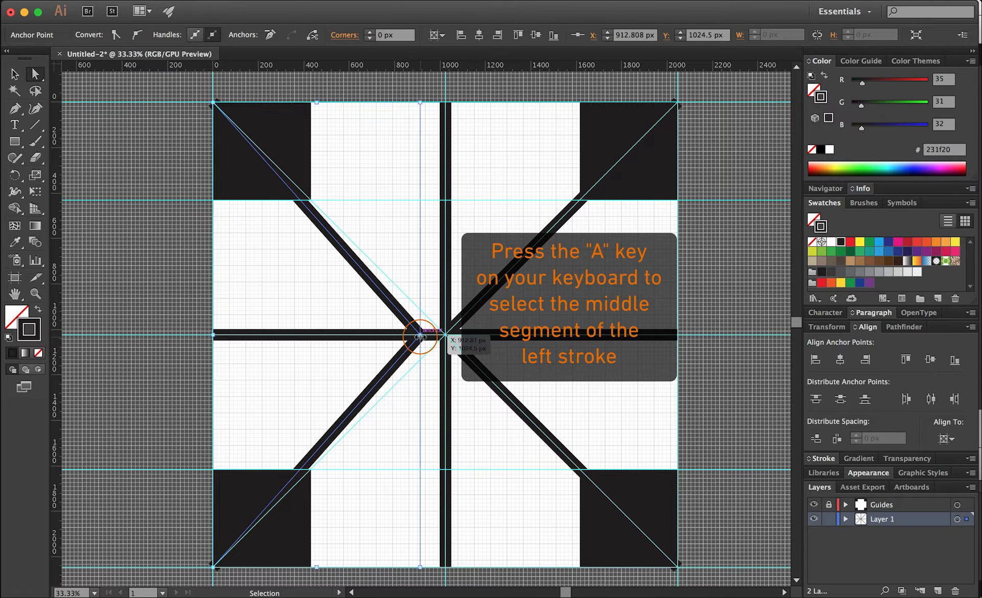
pyautogui.press('super+z')
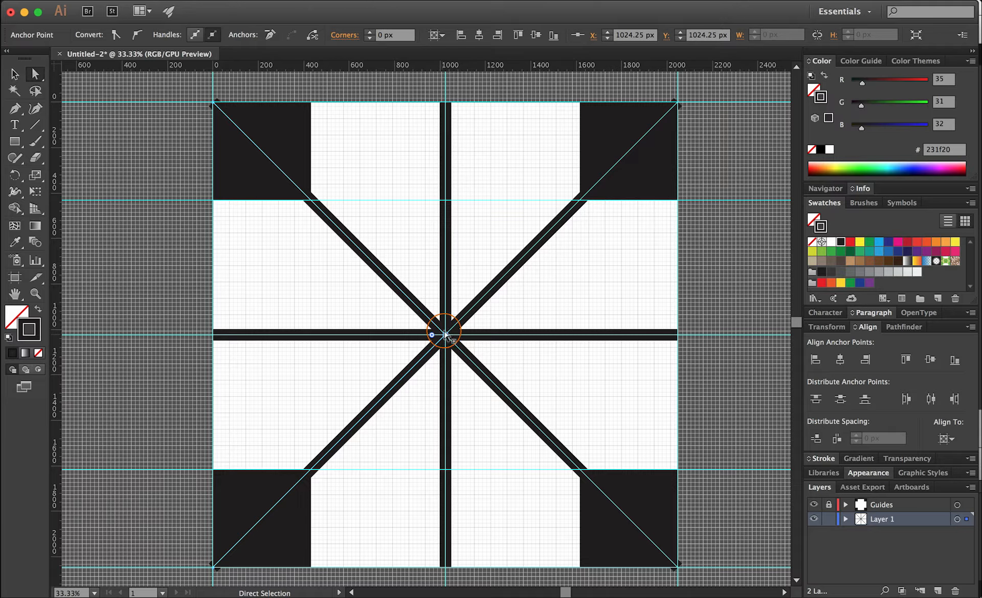
# Step: Nudge the left V-shaped path's middle anchor point 200 px to the left, to X 824.25 px
pyautogui.click(445, 335)
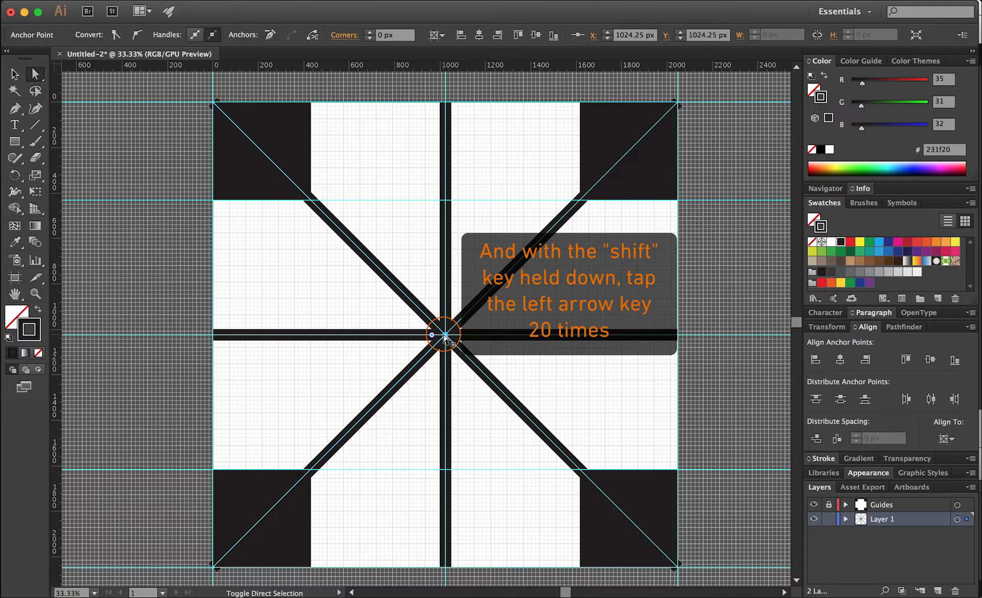
pyautogui.hotkey('shift', 'Left')
pyautogui.hotkey('shift', 'Left')
pyautogui.hotkey('shift', 'Left')
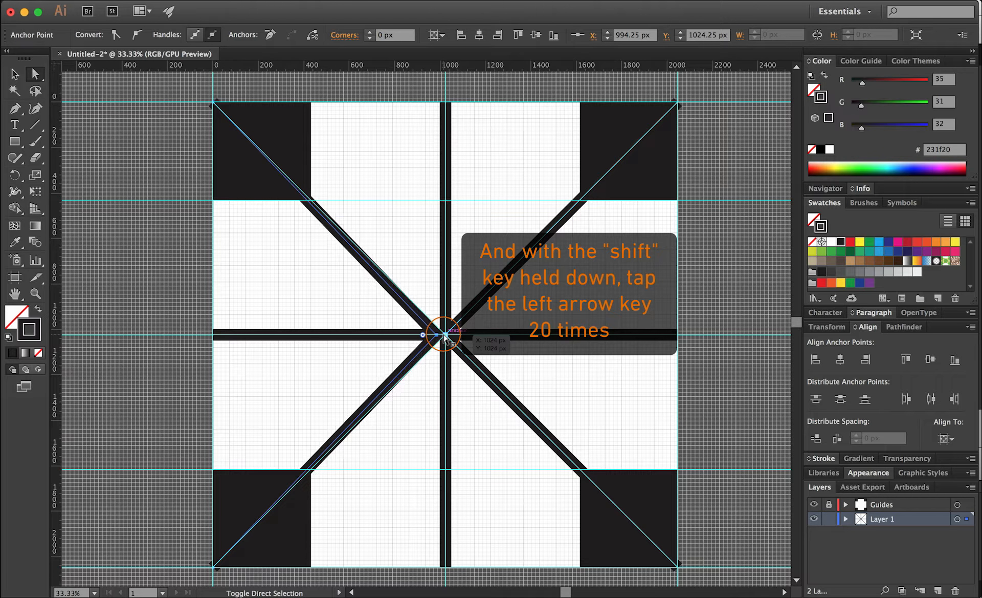
pyautogui.hotkey('shift', 'Left')
pyautogui.hotkey('shift', 'Left')
pyautogui.hotkey('shift', 'Left')
pyautogui.hotkey('shift', 'Left')
pyautogui.hotkey('shift', 'Left')
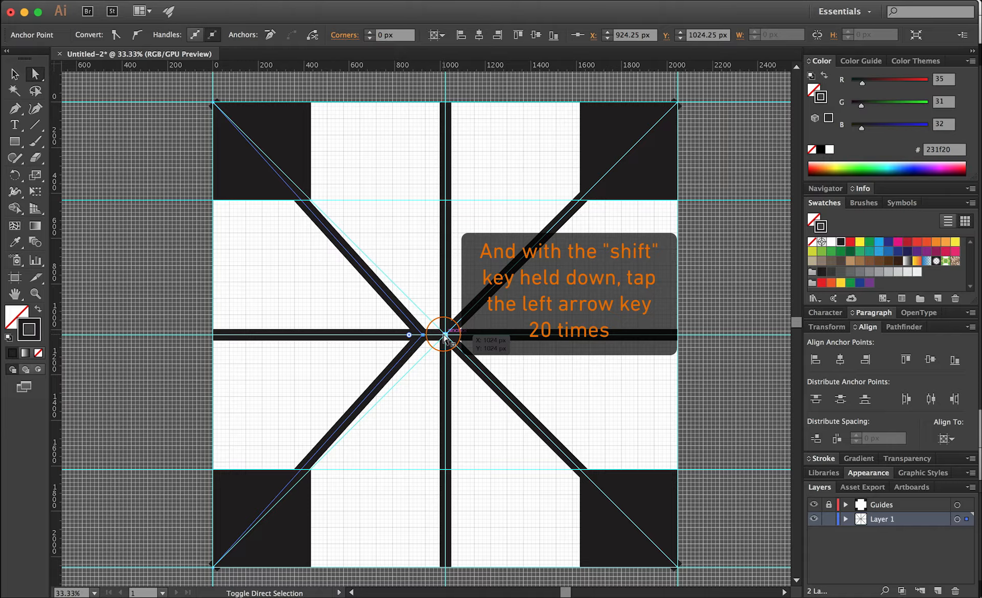
pyautogui.hotkey('shift', 'Left')
pyautogui.hotkey('shift', 'Left')
pyautogui.hotkey('shift', 'Left')
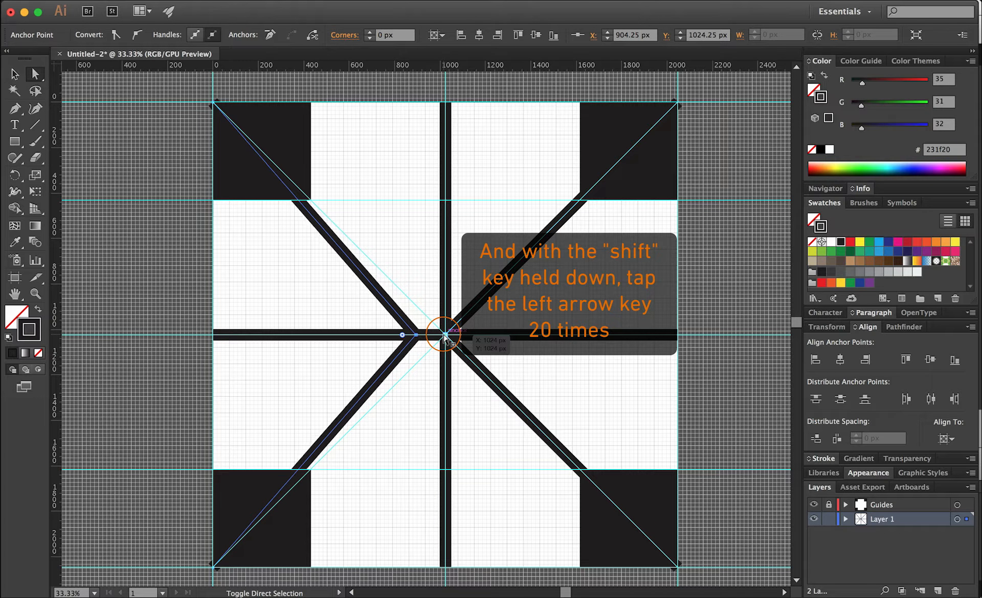
pyautogui.hotkey('shift', 'Left')
pyautogui.hotkey('shift', 'Left')
pyautogui.hotkey('shift', 'Left')
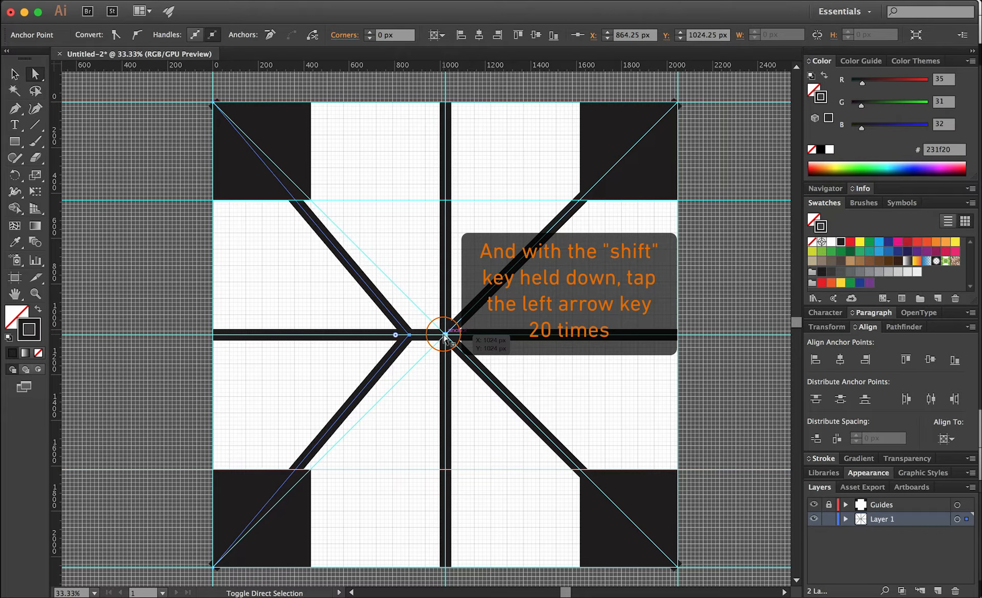
pyautogui.hotkey('shift', 'Left')
pyautogui.hotkey('shift', 'Left')
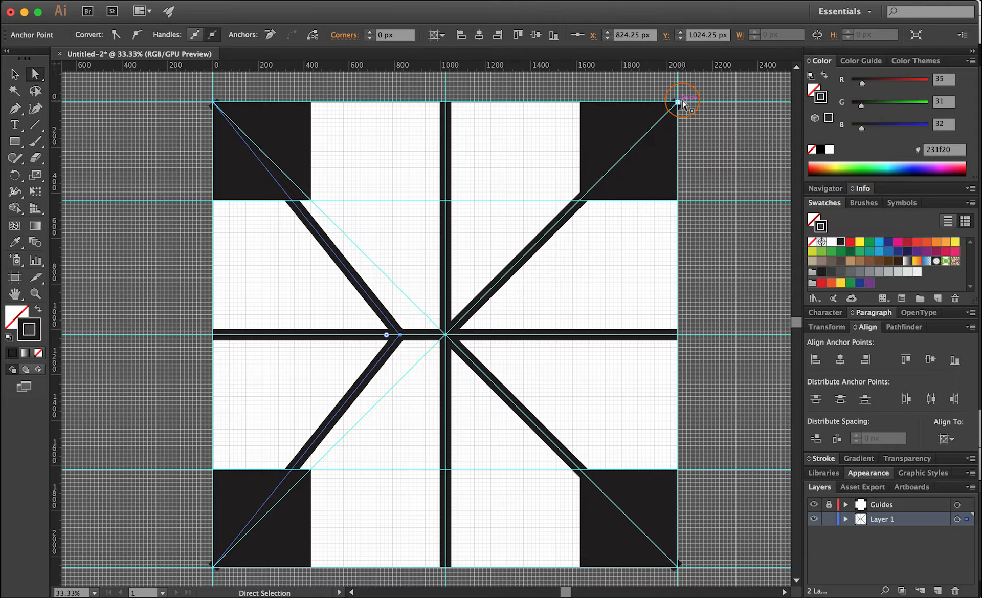
# Step: Nudge the right V-shaped path's middle anchor point 200 px to the right, to X 1224 px
pyautogui.click(446, 335)
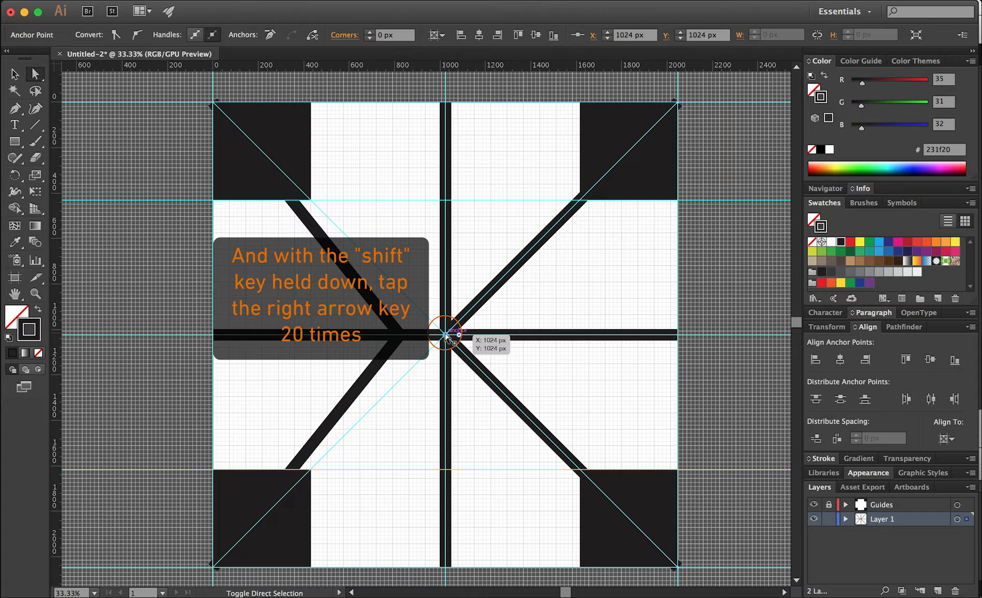
pyautogui.hotkey('shift', 'Right')
pyautogui.hotkey('shift', 'Right')
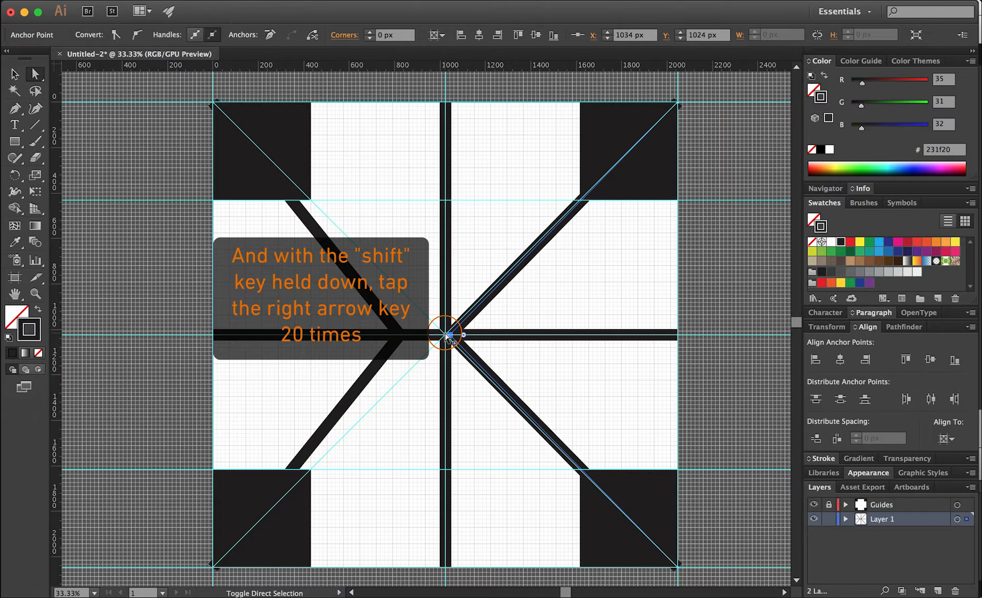
pyautogui.hotkey('shift', 'Right')
pyautogui.hotkey('shift', 'Right')
pyautogui.hotkey('shift', 'Right')
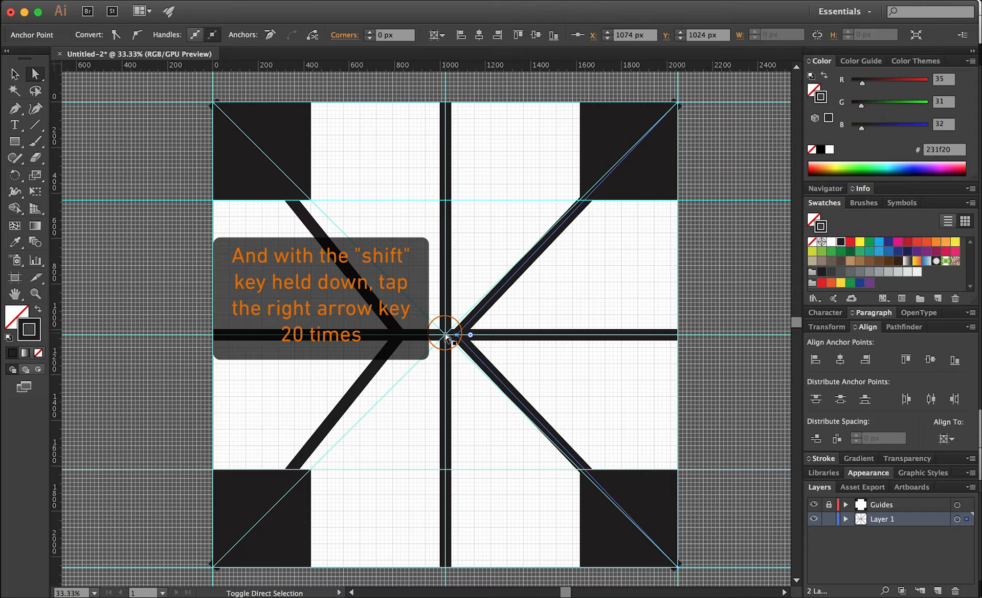
pyautogui.hotkey('shift', 'Right')
pyautogui.hotkey('shift', 'Right')
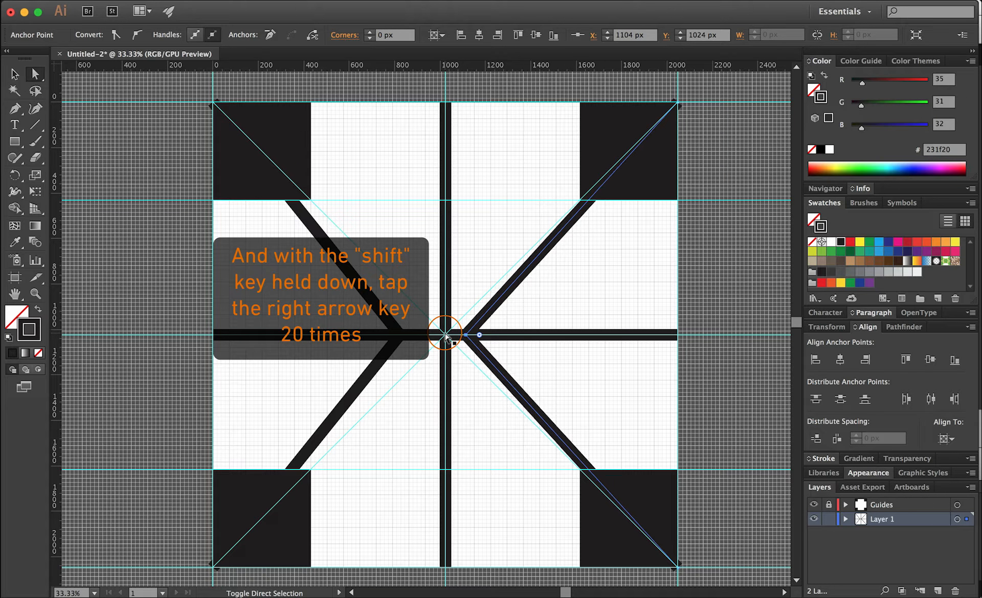
pyautogui.hotkey('shift', 'Right')
pyautogui.hotkey('shift', 'Right')
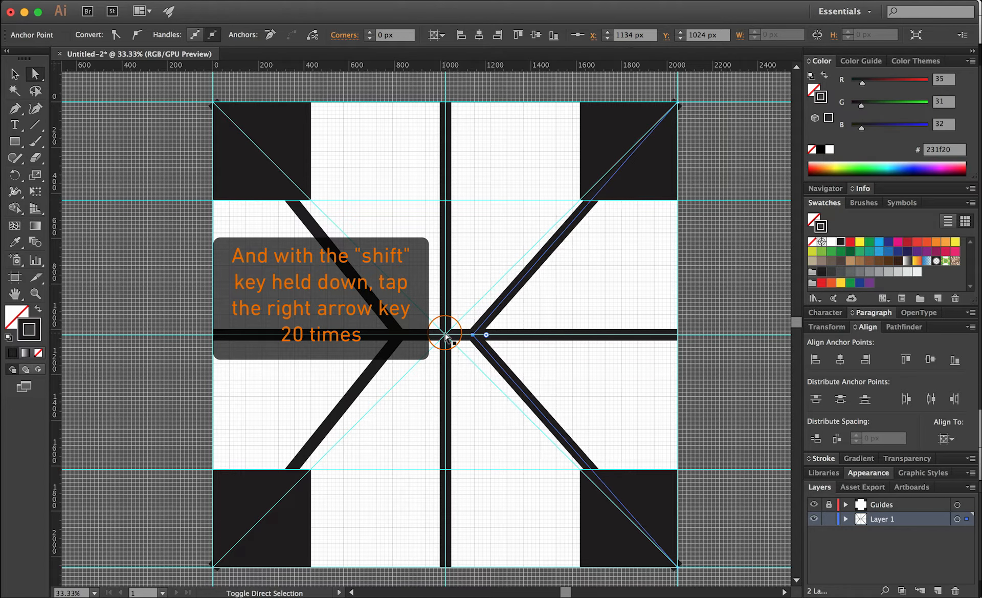
pyautogui.hotkey('shift', 'Right')
pyautogui.hotkey('shift', 'Right')
pyautogui.hotkey('shift', 'Right')
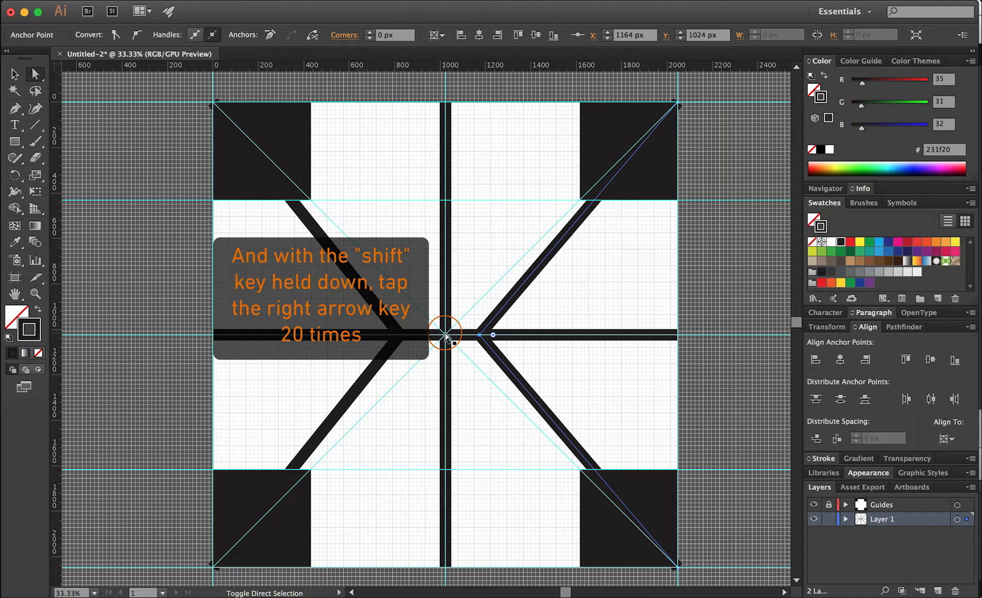
pyautogui.hotkey('shift', 'Right')
pyautogui.hotkey('shift', 'Right')
pyautogui.hotkey('shift', 'Right')
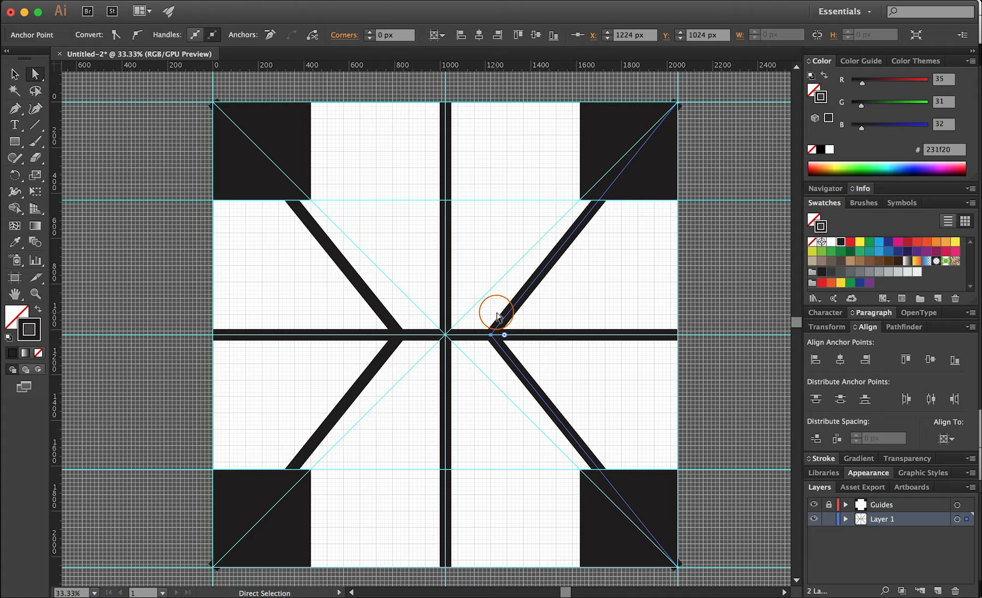
# Step: Curve the right path by pulling vertical handles from its middle anchor point to the guides along the squares' inner edges, and deselect it
pyautogui.press('p')
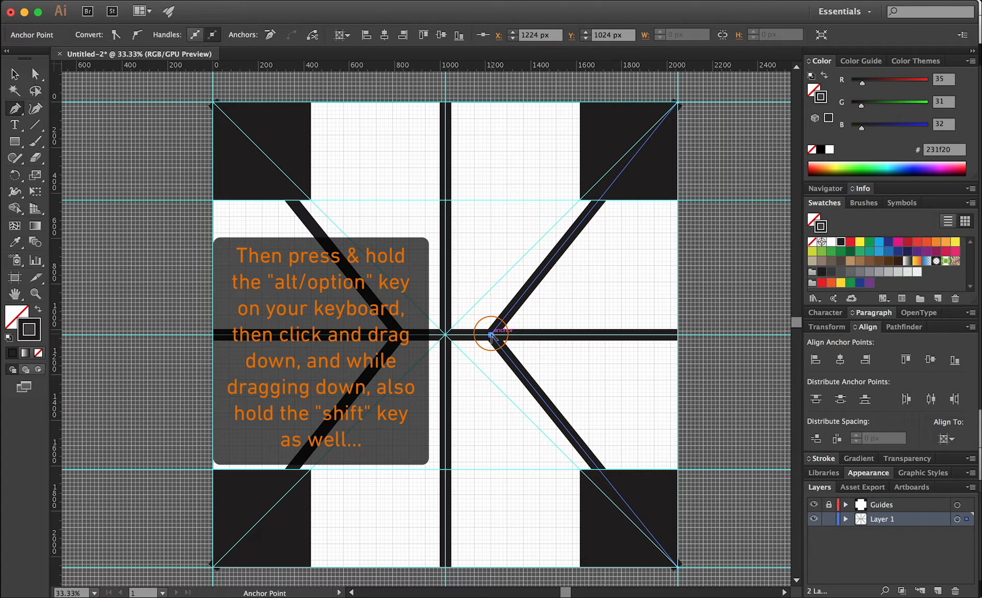
pyautogui.keyDown('alt'); pyautogui.moveTo(490, 336); pyautogui.dragTo(490, 377); pyautogui.keyUp('alt')
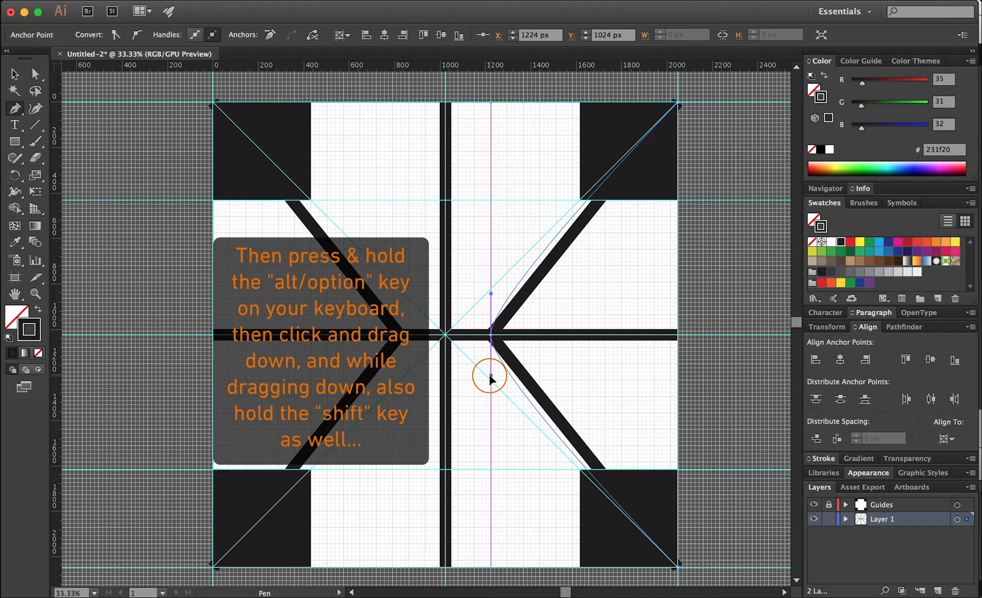
pyautogui.keyDown('alt'); pyautogui.keyDown('shift'); pyautogui.moveTo(490, 378); pyautogui.dragTo(491, 469); pyautogui.keyUp('shift'); pyautogui.keyUp('alt')
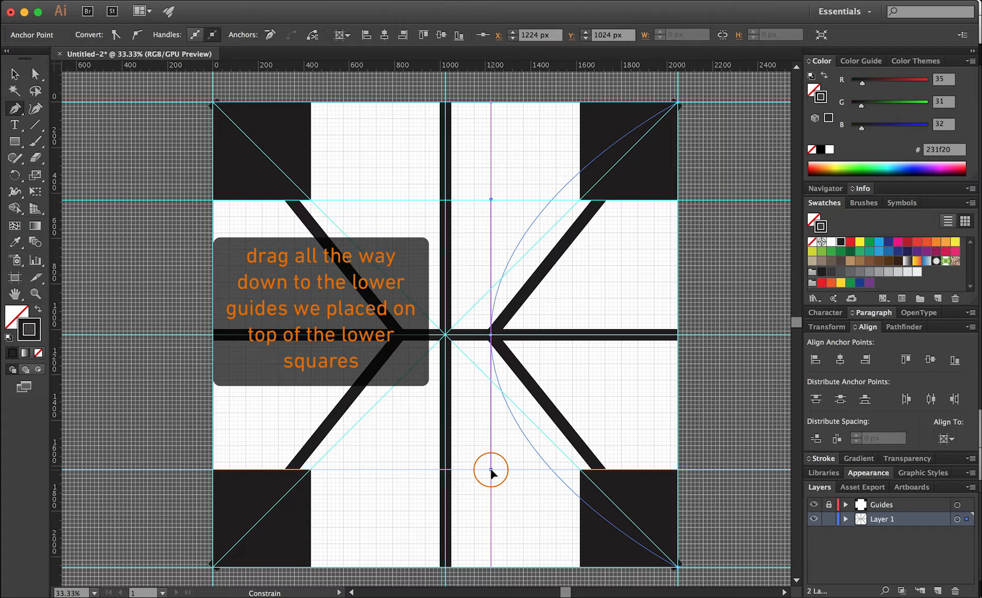
pyautogui.keyDown('alt'); pyautogui.keyDown('shift'); pyautogui.moveTo(491, 471); pyautogui.dragTo(490, 469); pyautogui.keyUp('shift'); pyautogui.keyUp('alt')
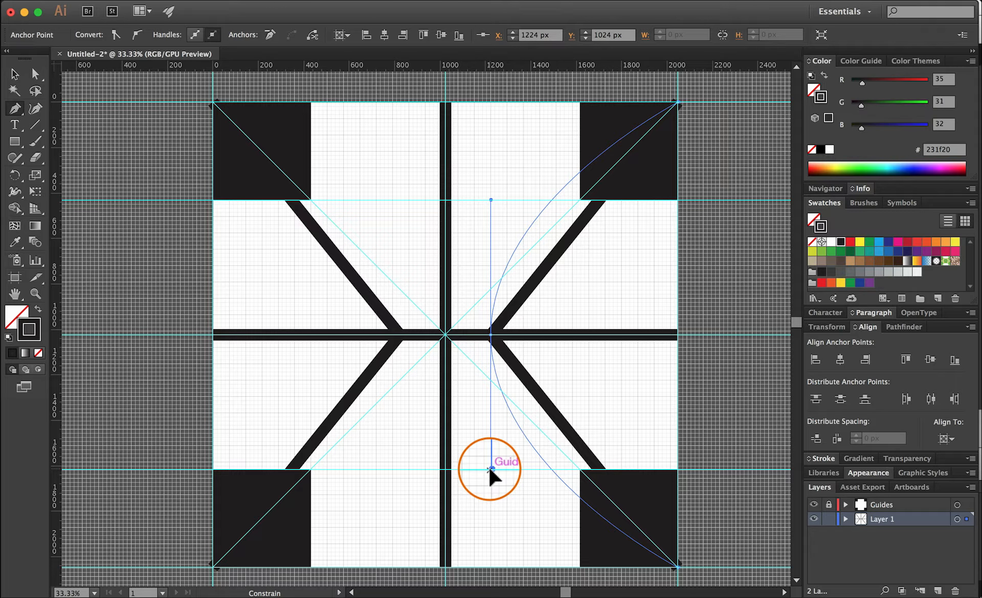
pyautogui.keyDown('alt'); pyautogui.keyDown('shift'); pyautogui.moveTo(490, 468); pyautogui.dragTo(490, 468); pyautogui.keyUp('shift'); pyautogui.keyUp('alt')
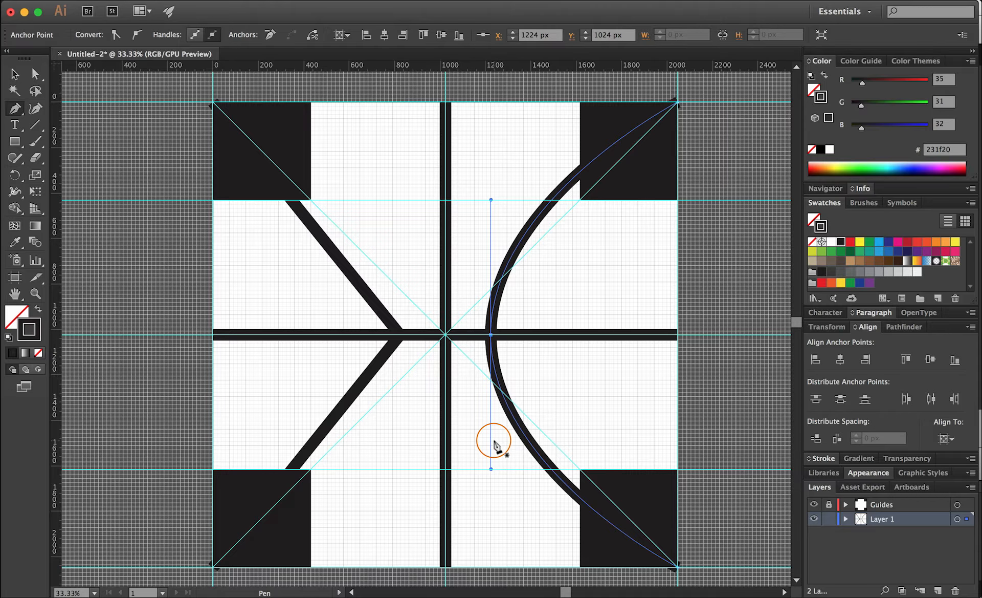
pyautogui.press('a')
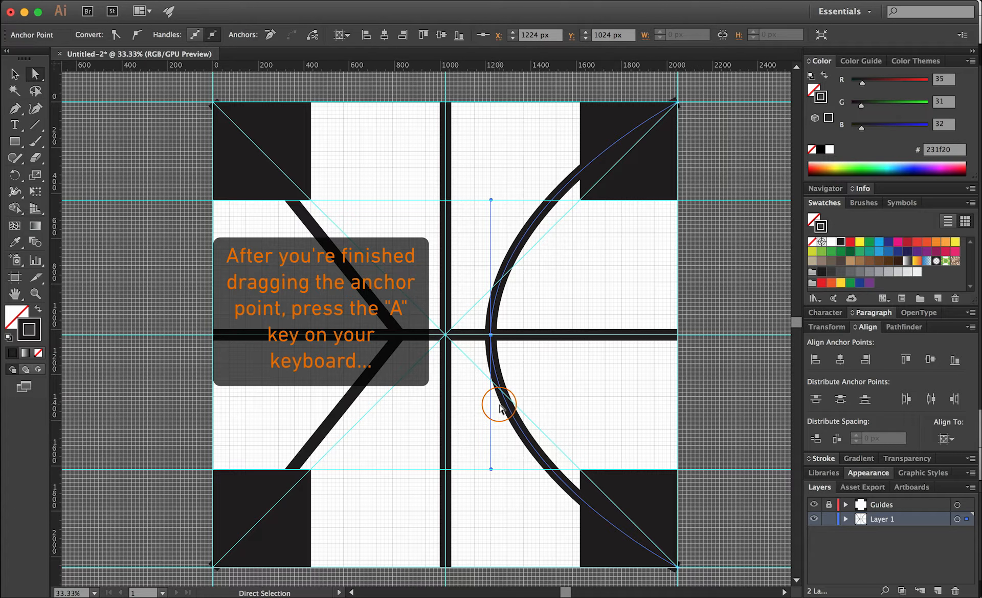
pyautogui.click(587, 275)
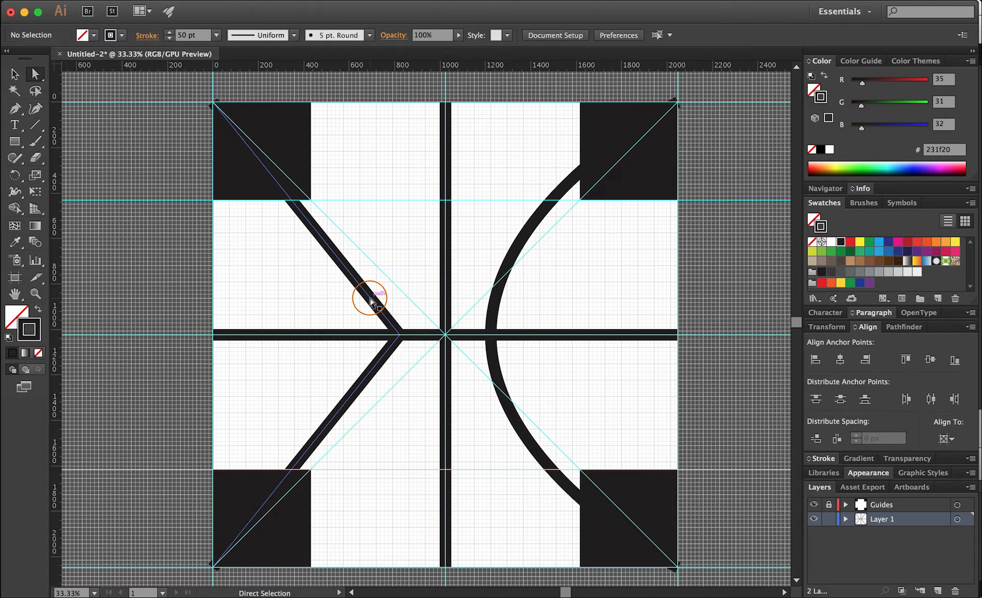
# Step: Curve the left path the same way, extending its middle anchor's vertical handles to the upper and lower square guides, and deselect it
pyautogui.click(400, 335)
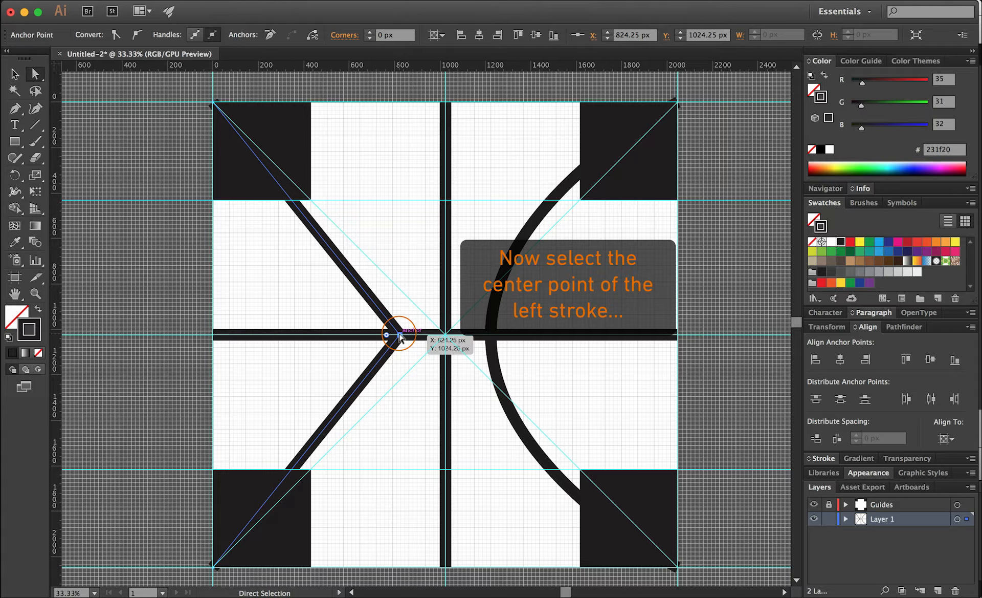
pyautogui.press('p')
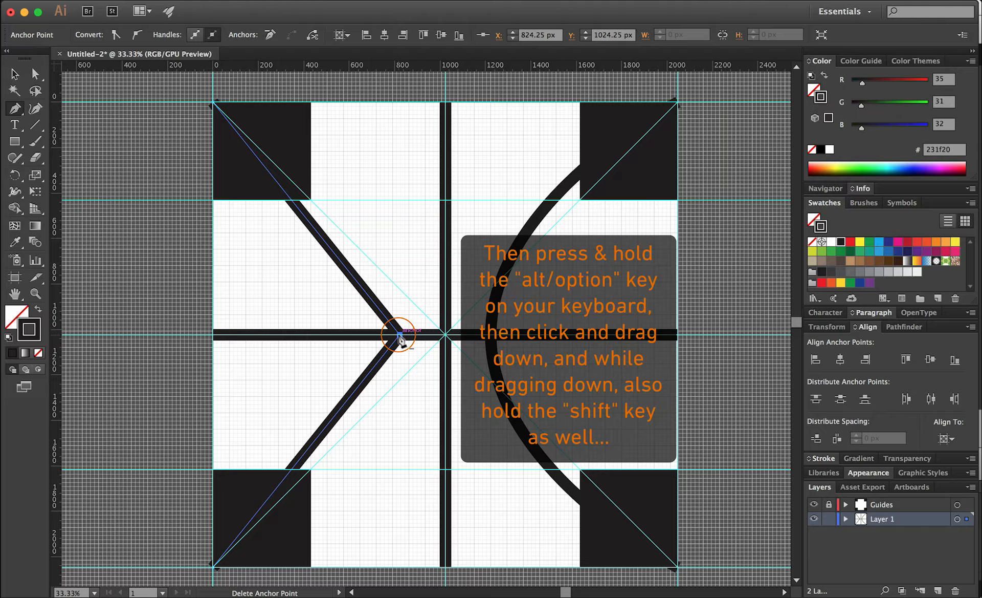
pyautogui.press('alt')
pyautogui.keyDown('alt'); pyautogui.keyDown('shift'); pyautogui.moveTo(400, 336); pyautogui.dragTo(399, 468); pyautogui.keyUp('shift'); pyautogui.keyUp('alt')
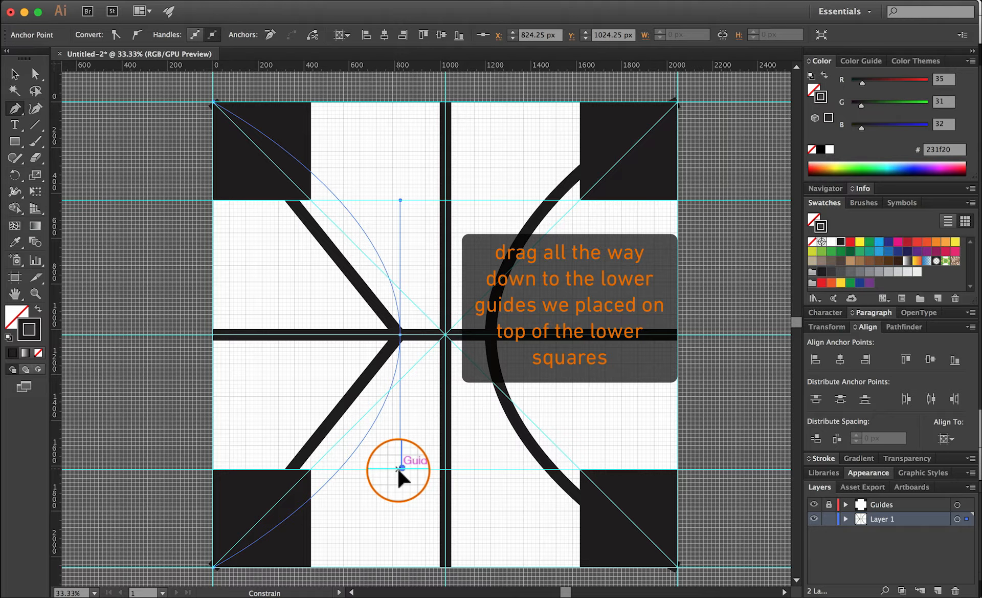
pyautogui.keyDown('alt'); pyautogui.keyDown('shift'); pyautogui.moveTo(399, 468); pyautogui.dragTo(399, 468); pyautogui.keyUp('shift'); pyautogui.keyUp('alt')
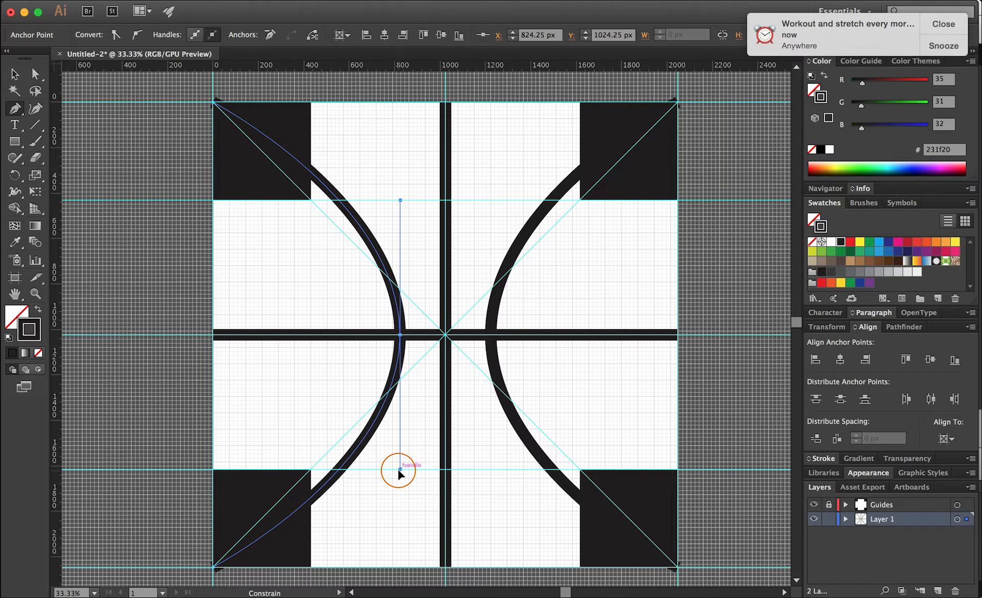
pyautogui.press('v')
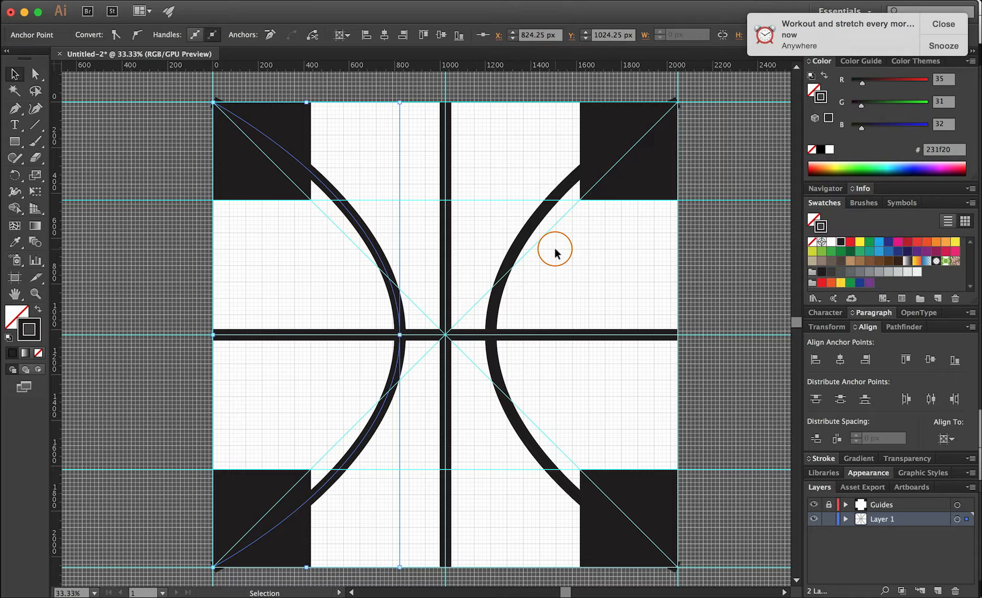
pyautogui.click(598, 261)
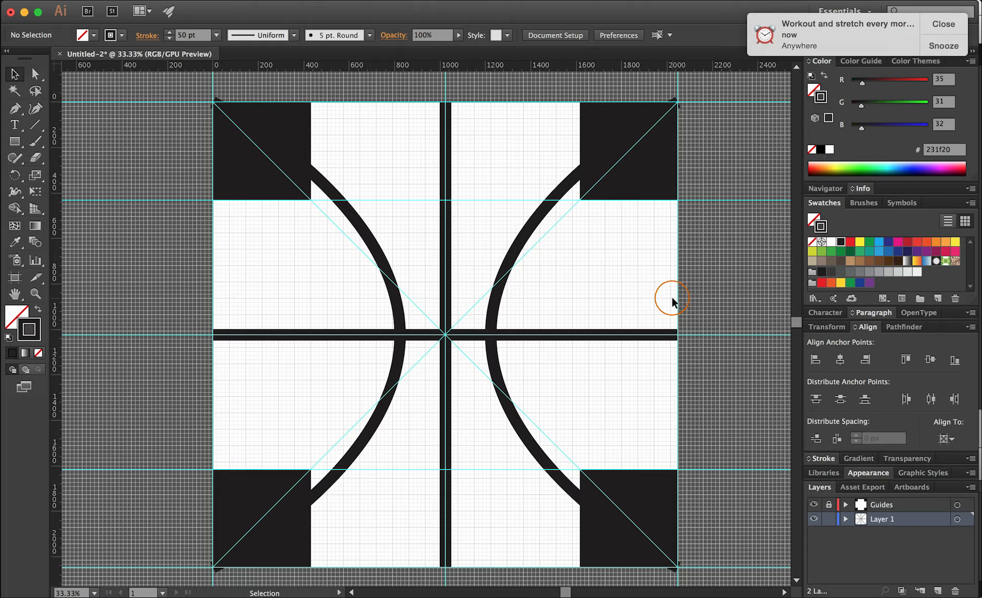
# Step: Unlock the Guides layer and delete it together with its artwork, and dismiss the reminder notification
pyautogui.click(829, 504)
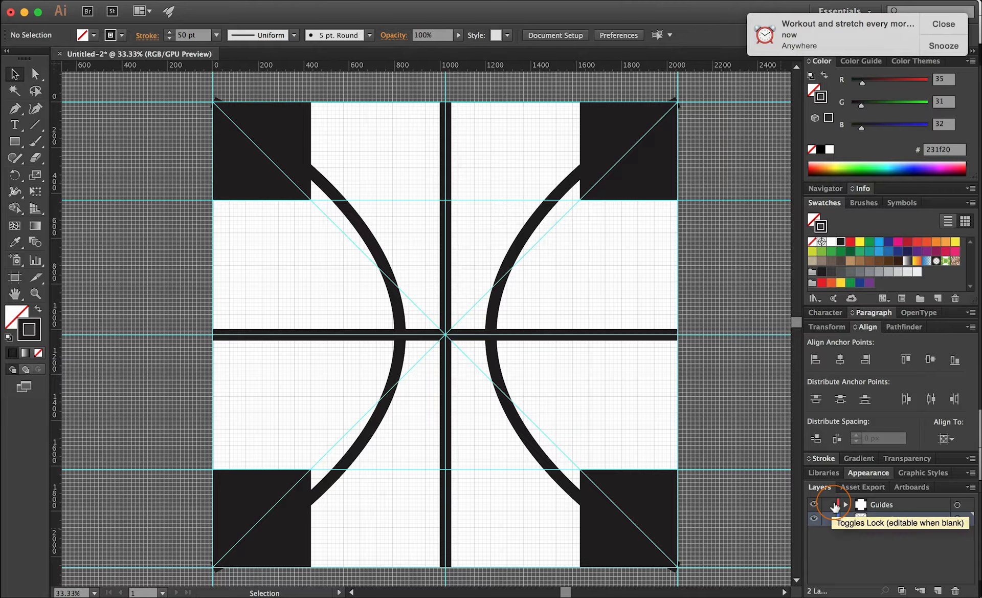
pyautogui.click(908, 506)
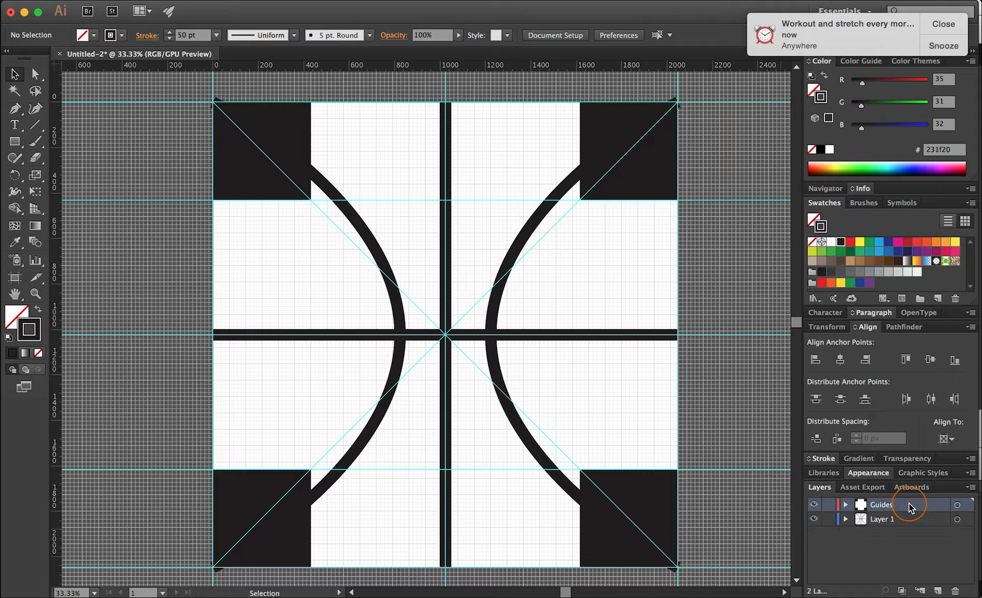
pyautogui.click(955, 589)
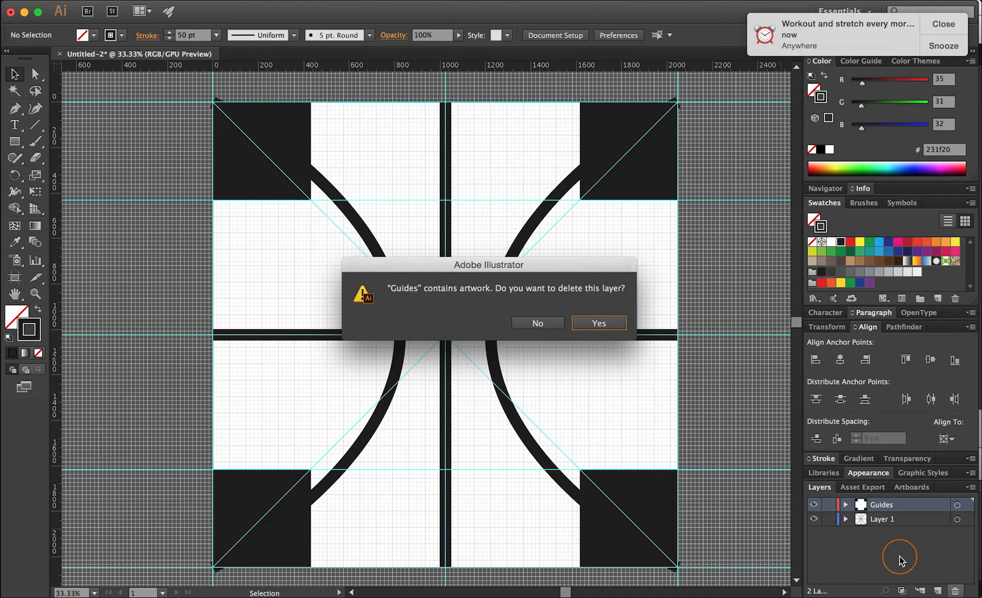
pyautogui.click(603, 323)
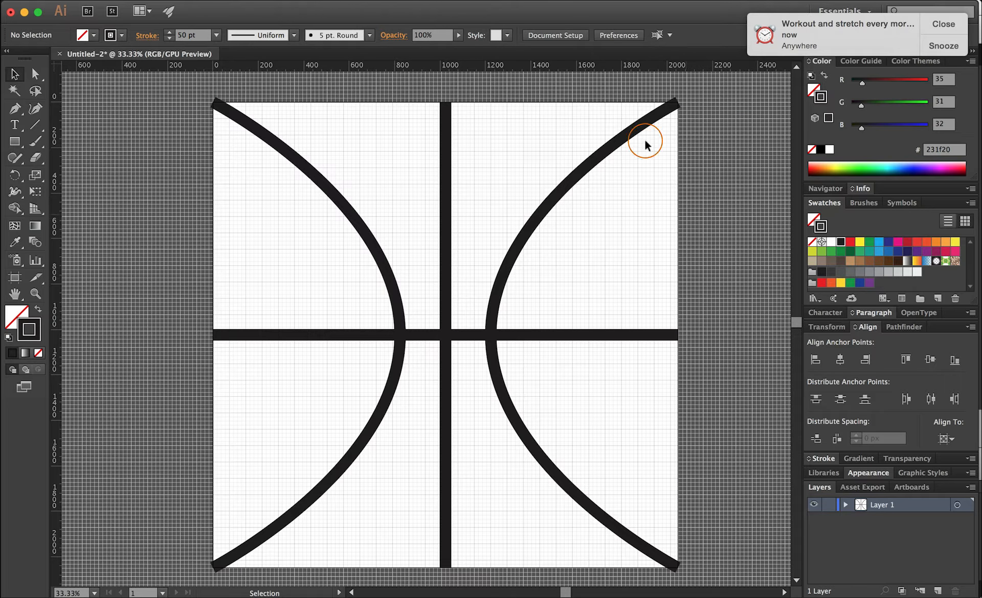
pyautogui.click(944, 26)
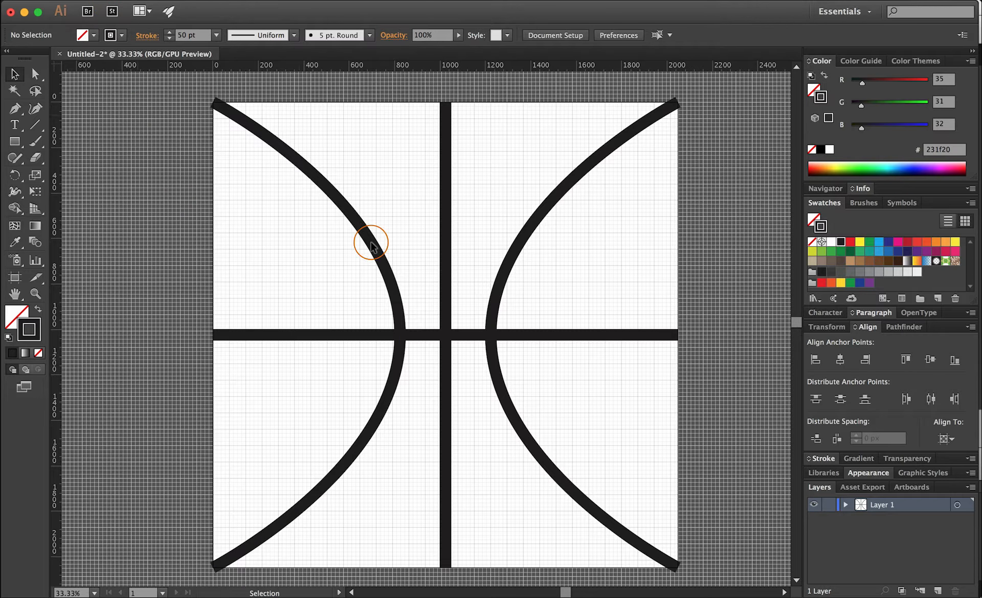
# Step: Set up a Save for Web (Legacy) export of the artwork as PNG-24 with transparency turned off
pyautogui.click(119, 5)
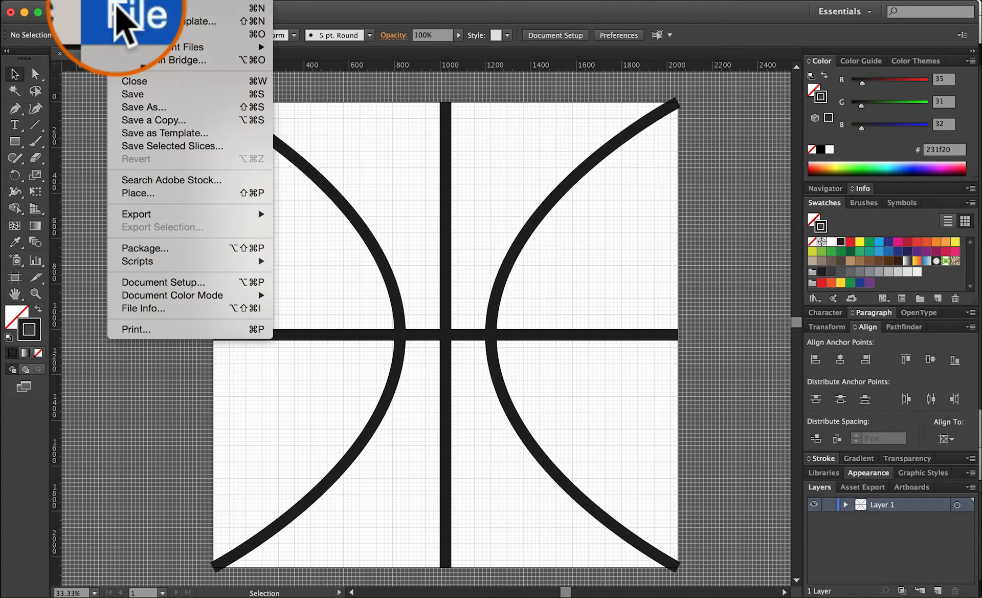
pyautogui.moveTo(182, 214)
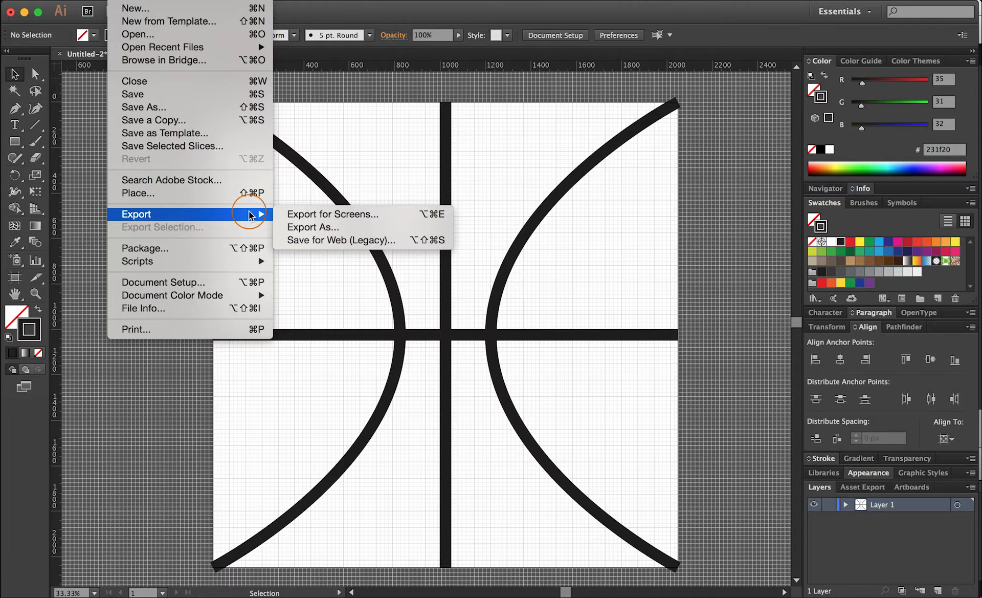
pyautogui.click(357, 243)
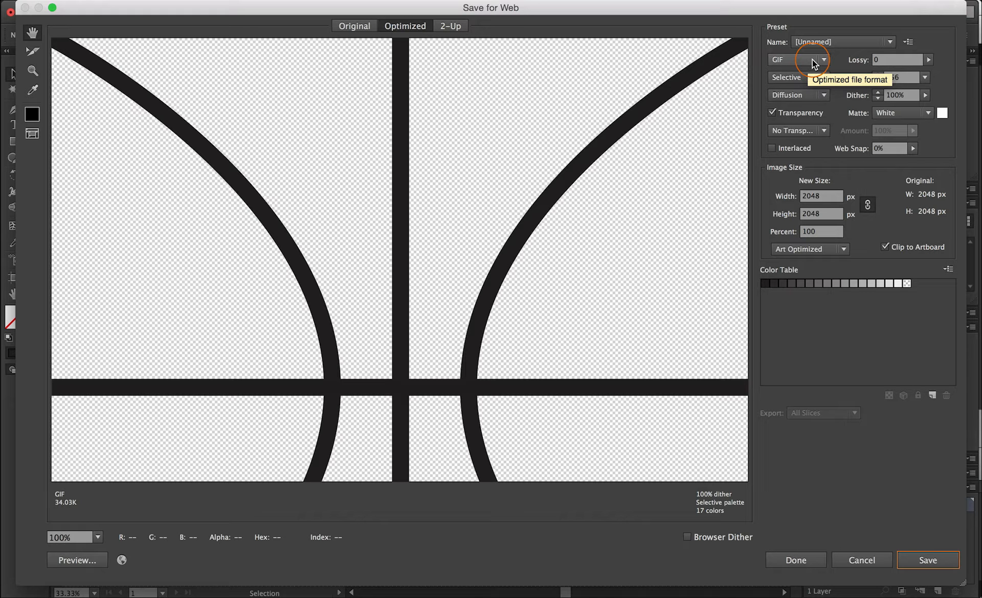
pyautogui.click(811, 59)
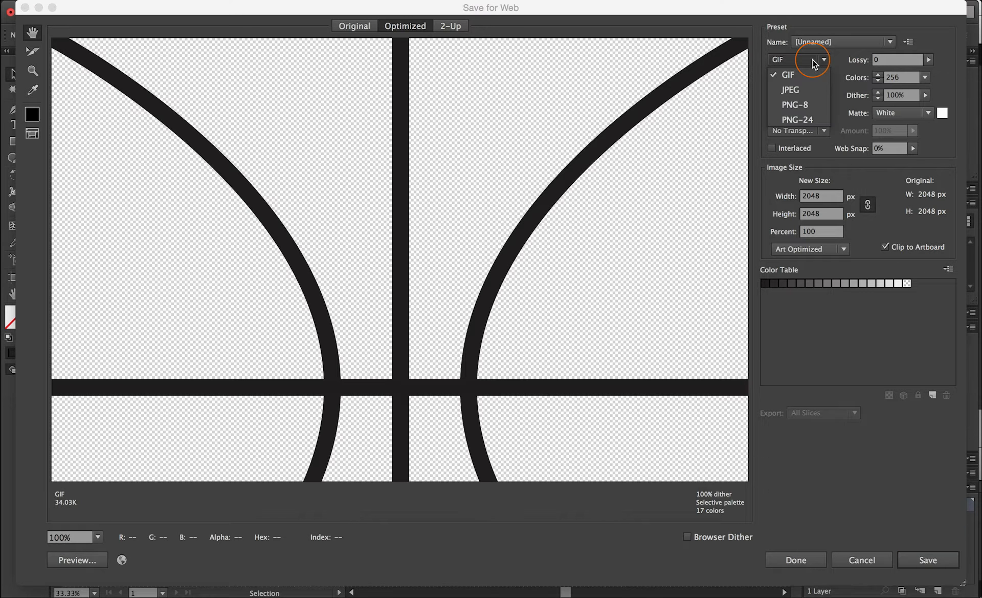
pyautogui.click(802, 120)
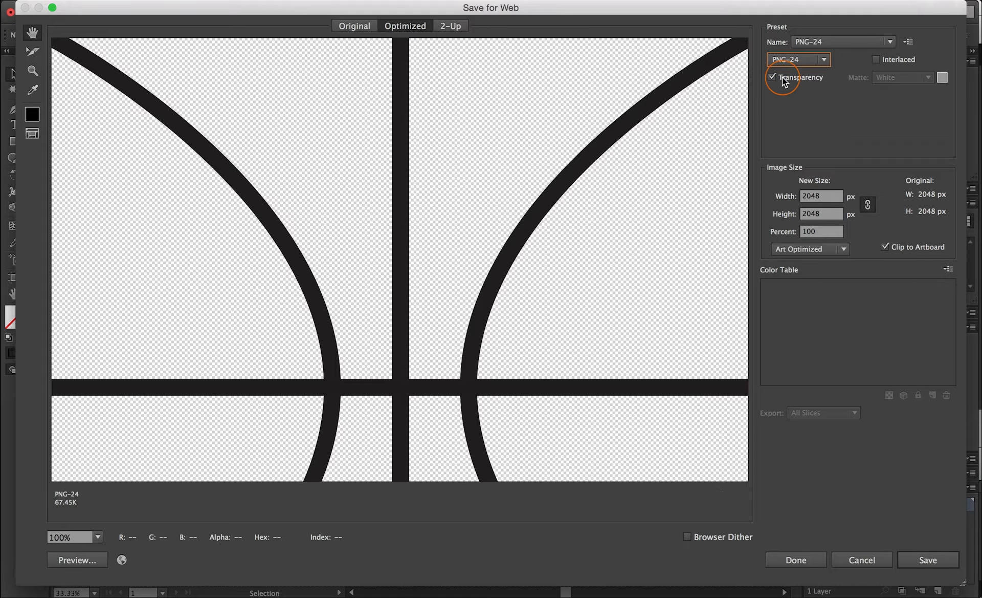
pyautogui.click(771, 77)
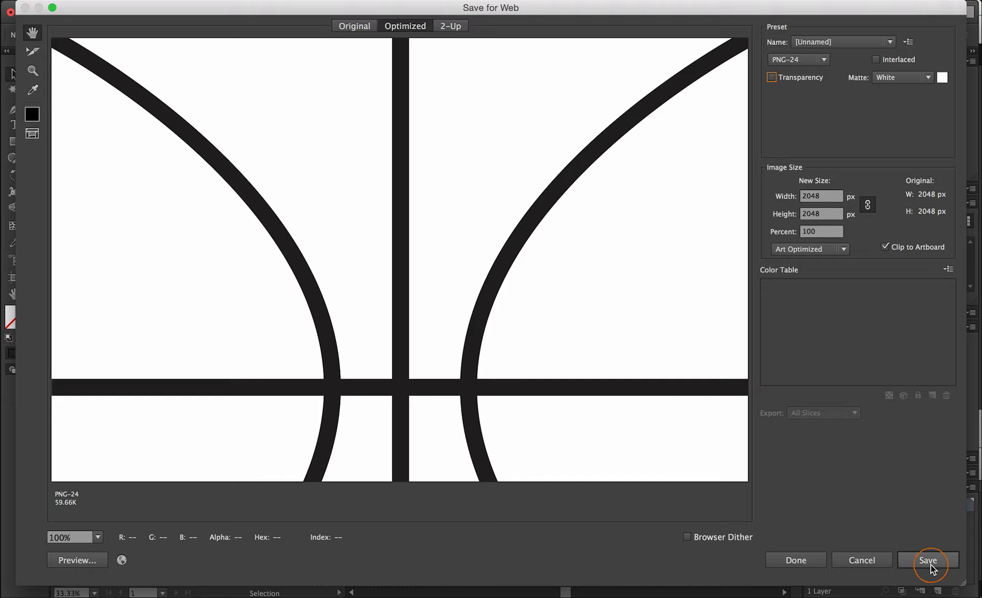
# Step: Save the exported image as basketball-line-segments.png in the Basket Ball Tutorial (pt. 2) folder
pyautogui.click(930, 561)
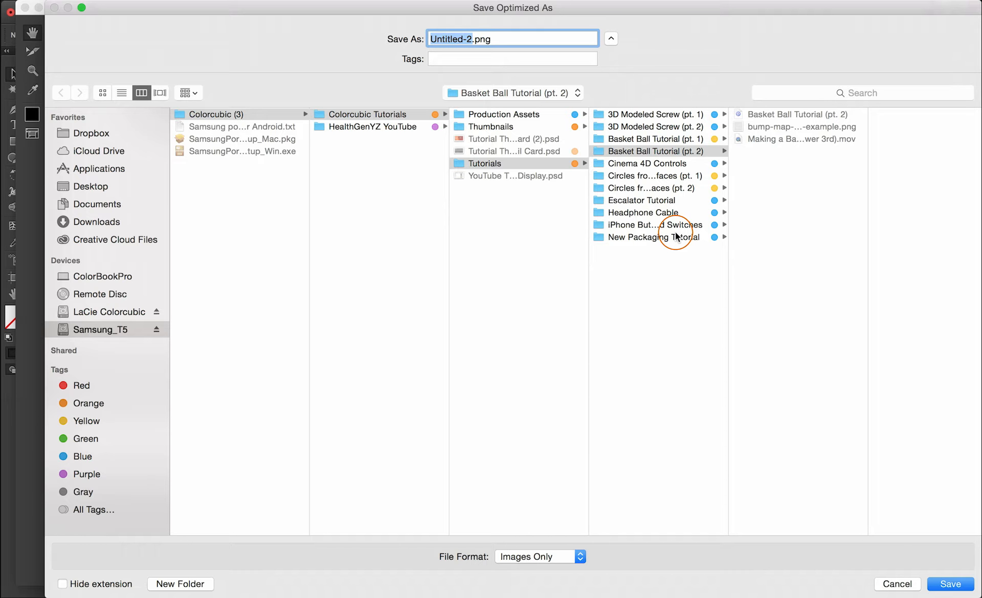
pyautogui.write('basketball')
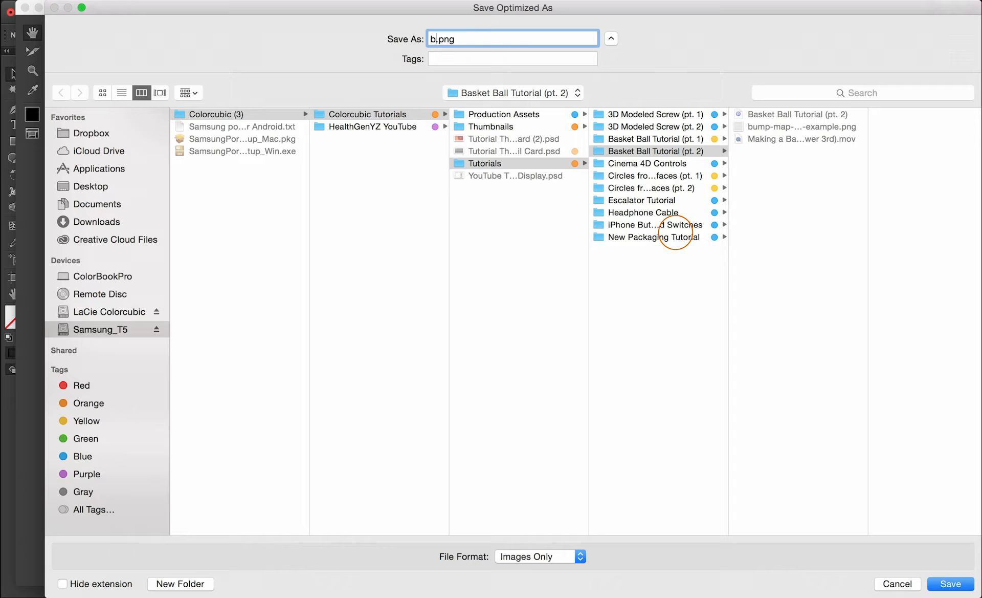
pyautogui.write('-line-segments')
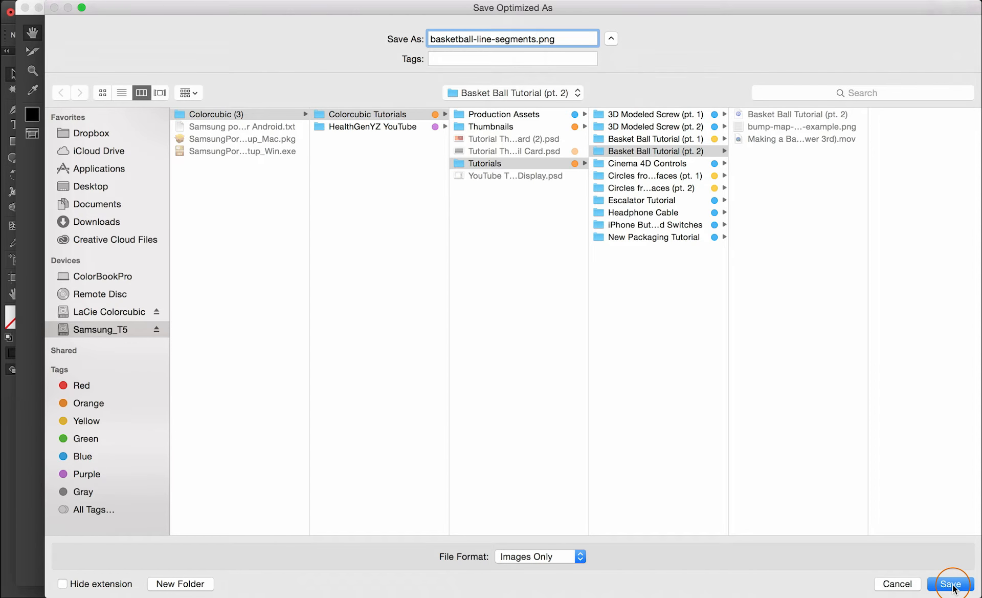
pyautogui.click(951, 584)
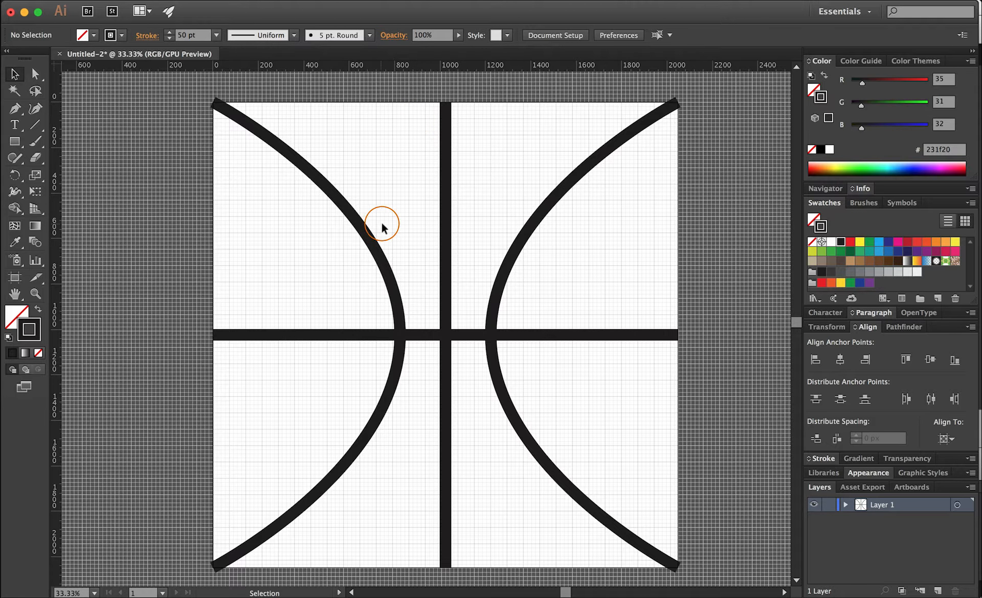
# Step: Switch to Cinema 4D and create a new standard material in the basketball scene
pyautogui.press('super+Tab')
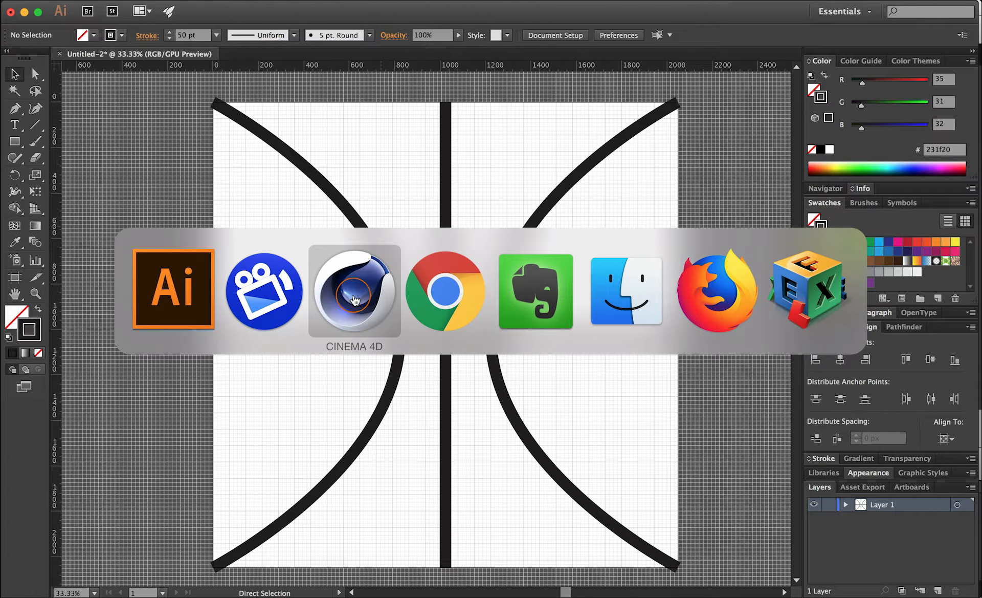
pyautogui.click(353, 295)
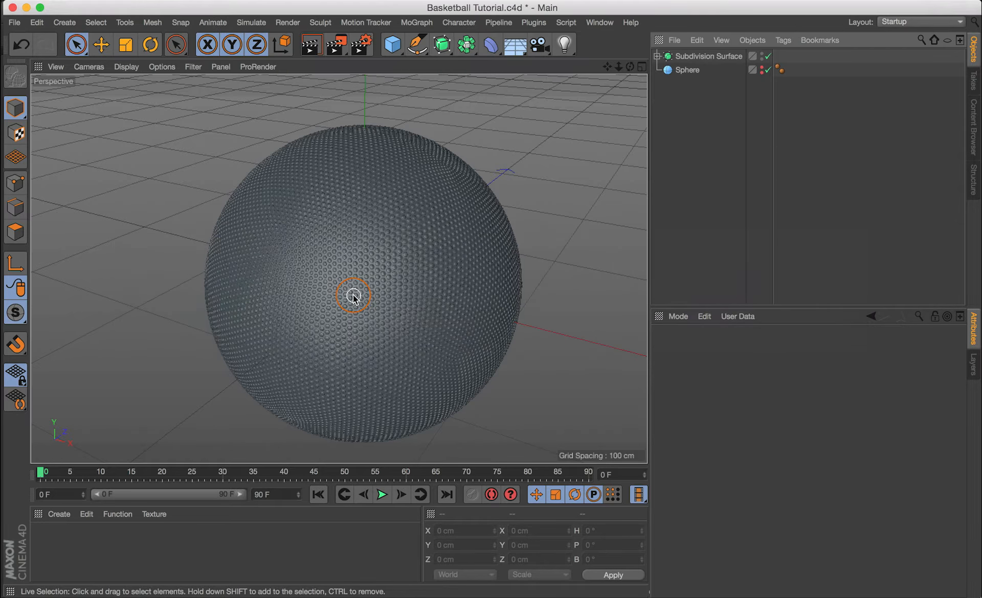
pyautogui.click(690, 57)
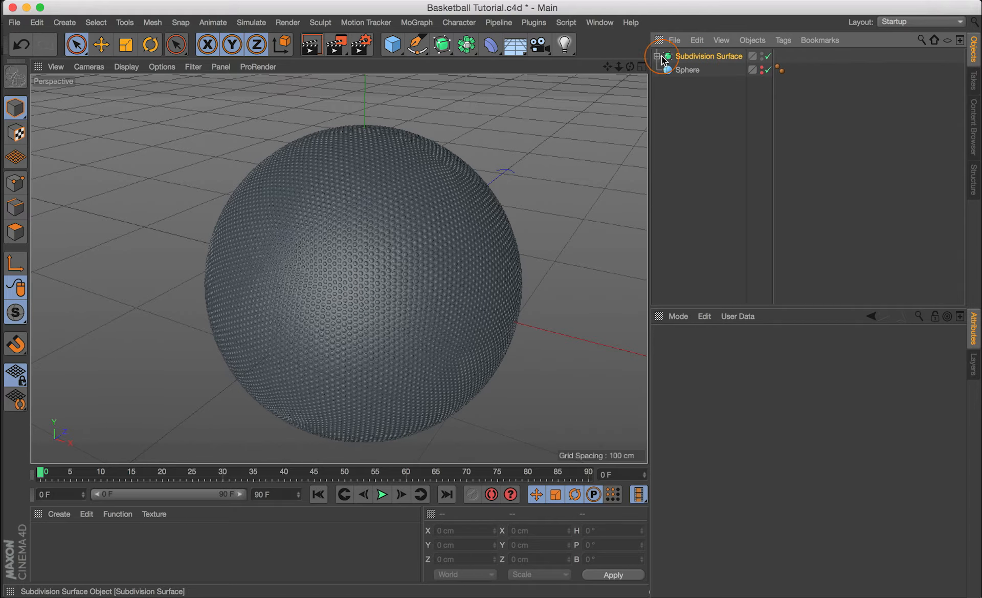
pyautogui.click(702, 127)
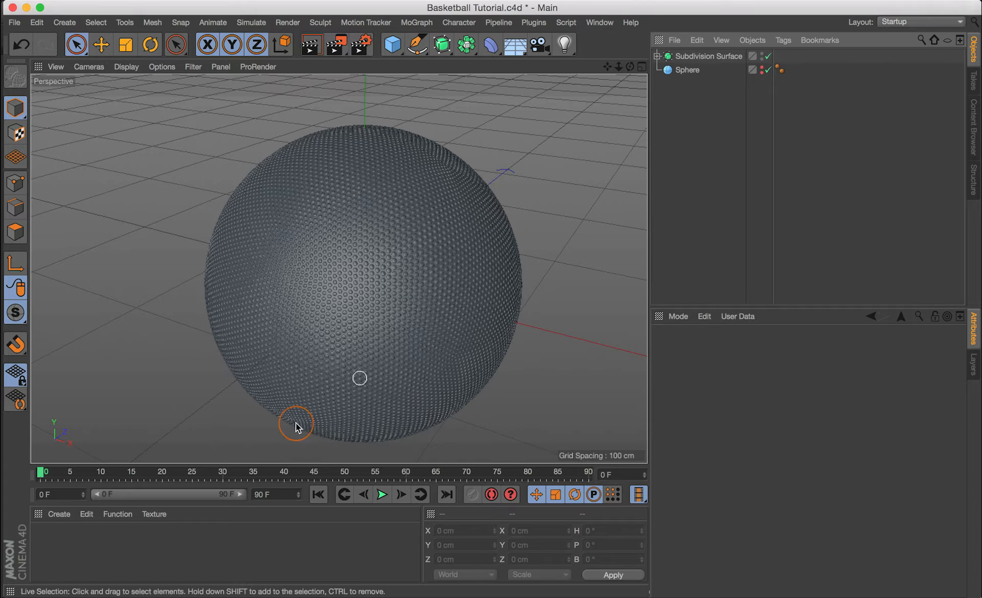
pyautogui.click(59, 514)
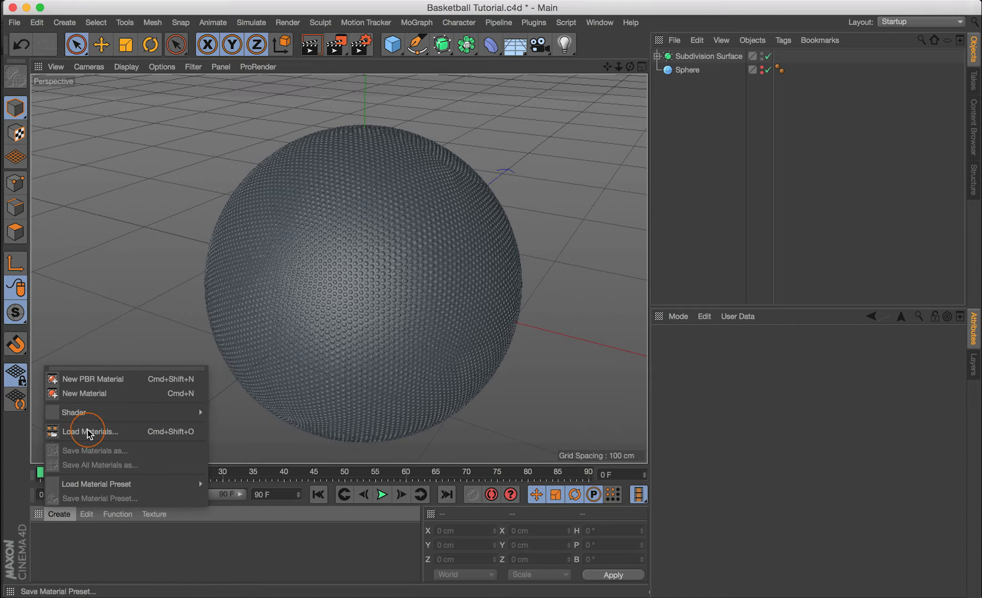
pyautogui.click(87, 394)
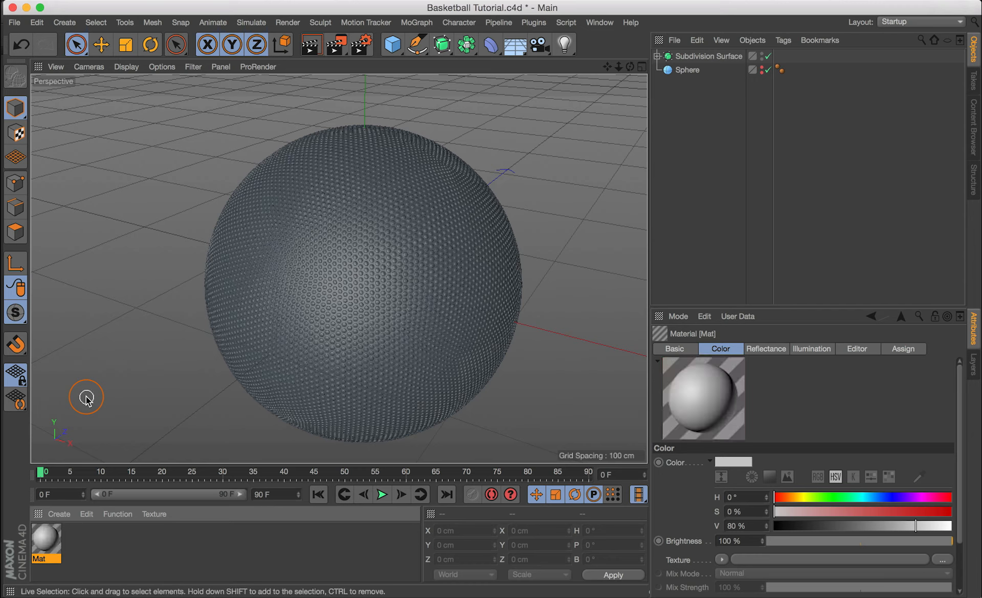
# Step: Expand the Subdivision Surface object and apply the new material to its child, Sphere.1
pyautogui.moveTo(61, 560); pyautogui.dragTo(662, 66)
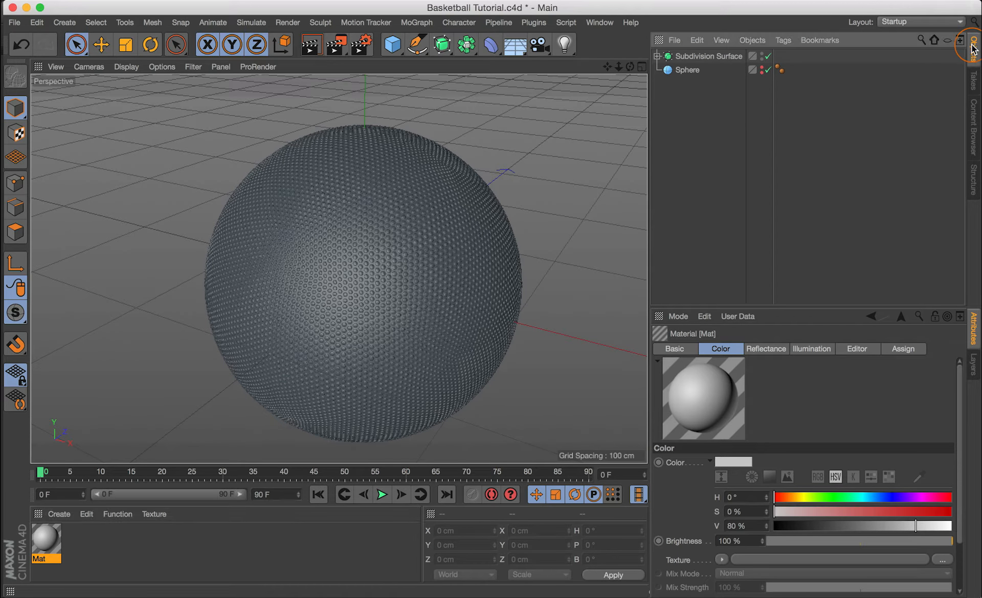
pyautogui.click(657, 57)
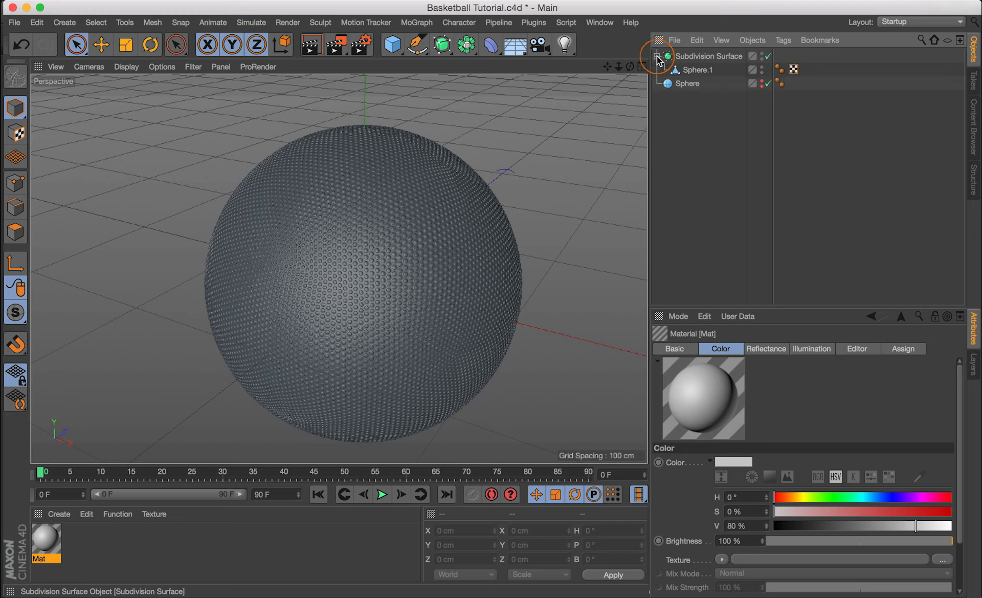
pyautogui.click(697, 70)
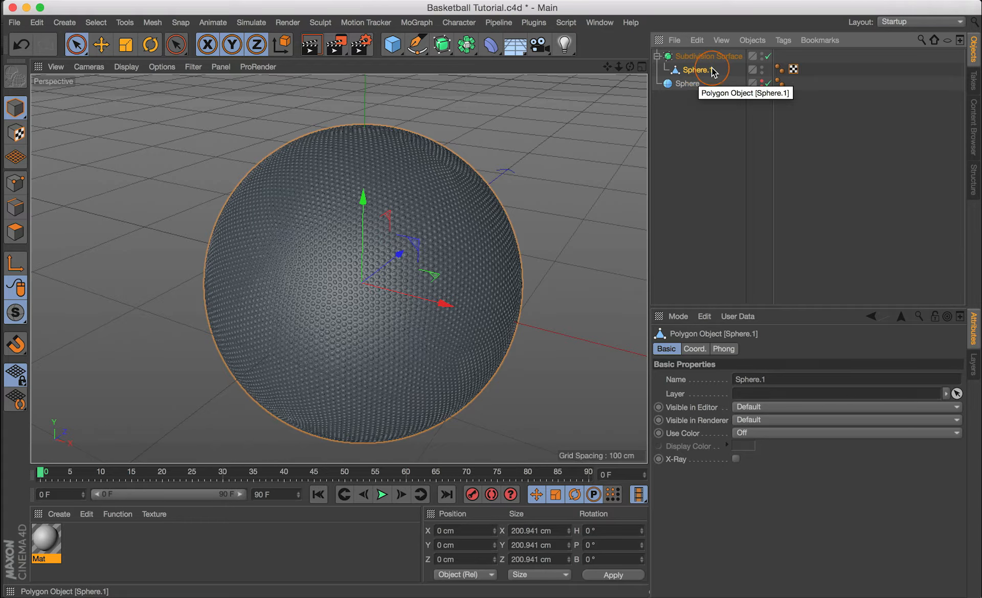
pyautogui.click(86, 550)
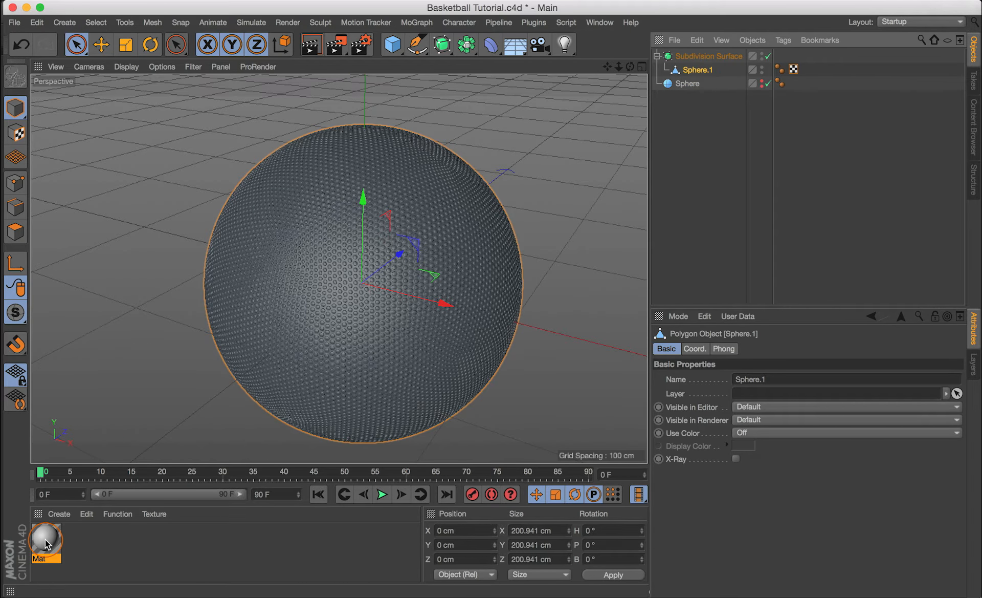
pyautogui.moveTo(45, 538); pyautogui.dragTo(702, 72)
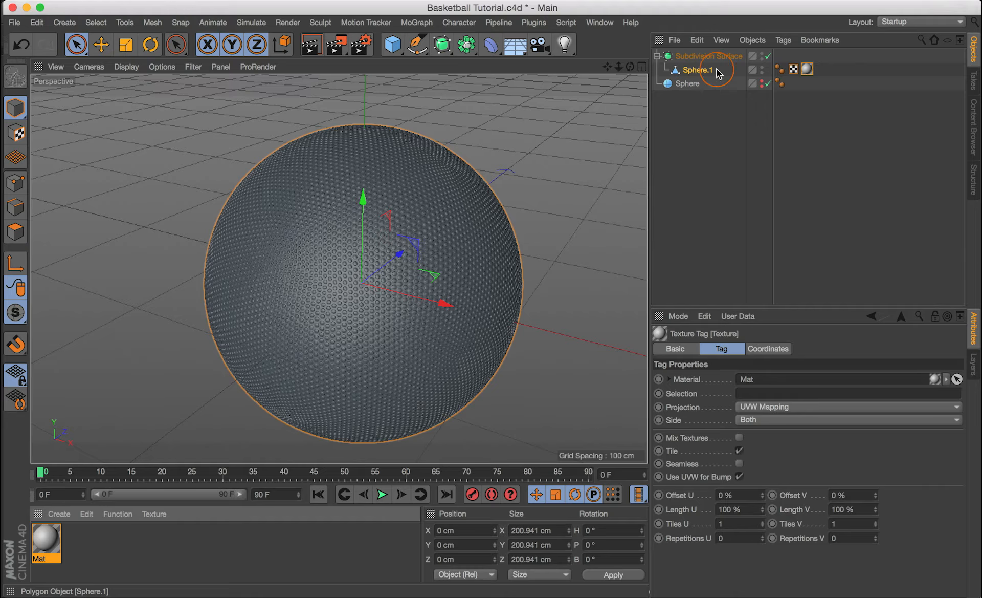
# Step: Load basketball-line-segments.png as the material's color texture, declining to create a copy at the project location
pyautogui.doubleClick(807, 70)
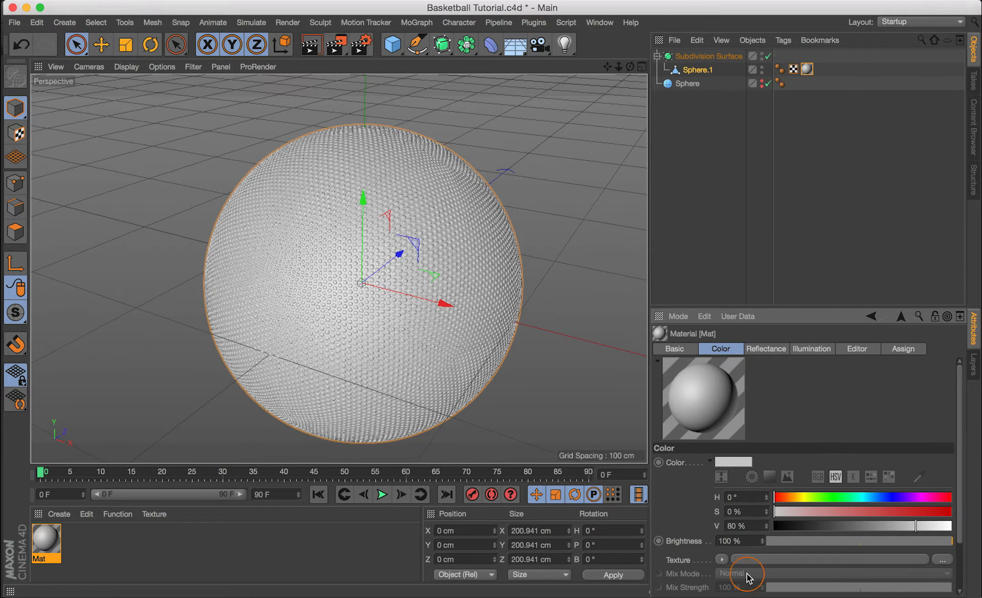
pyautogui.click(943, 558)
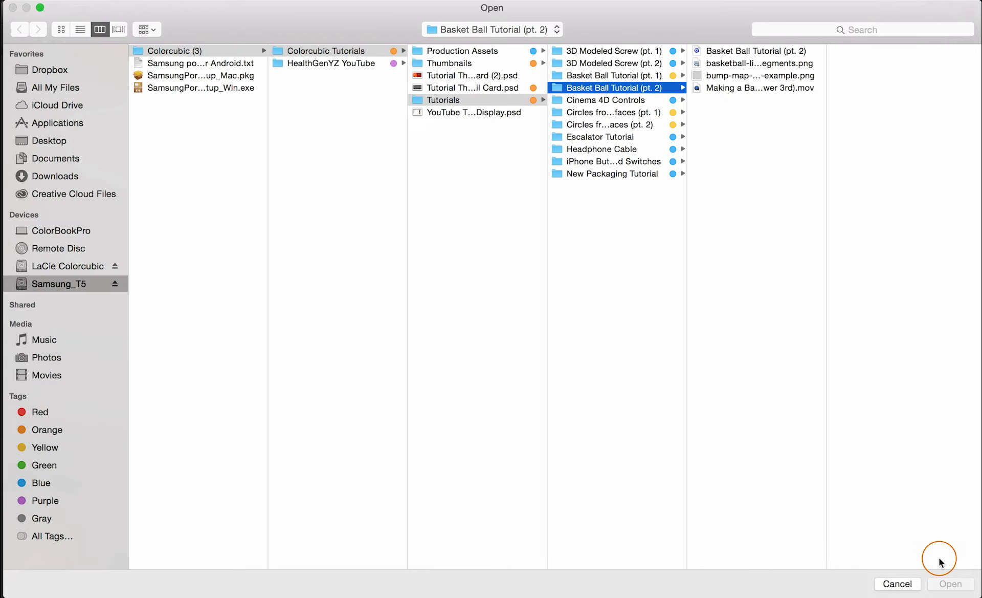
pyautogui.click(727, 64)
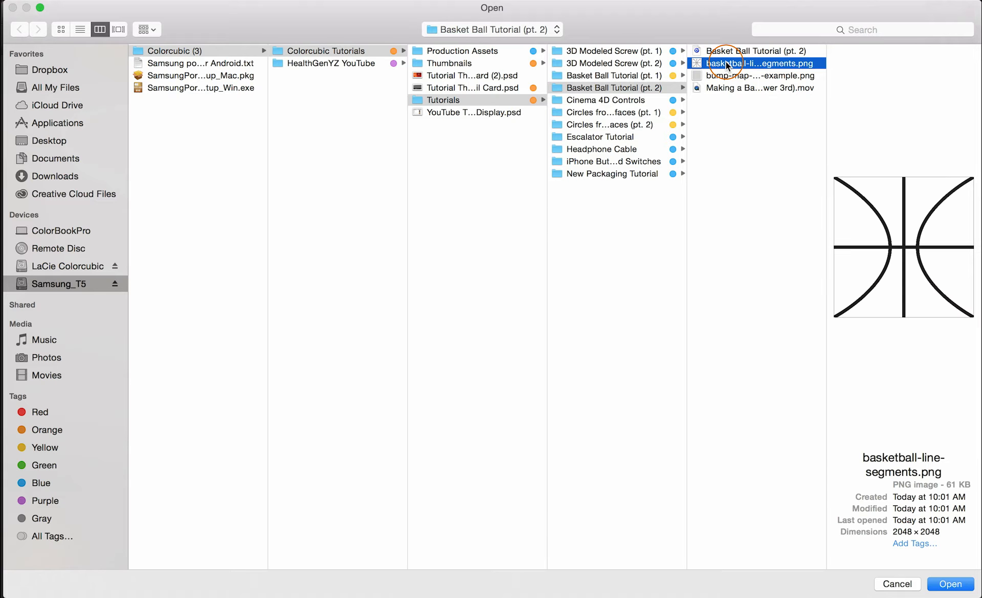
pyautogui.click(950, 584)
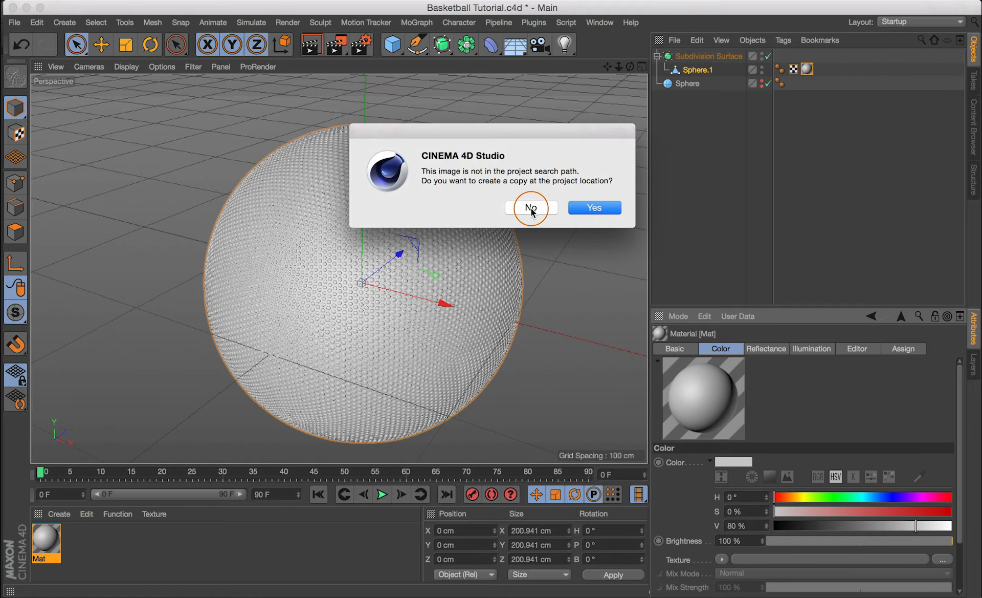
pyautogui.click(532, 208)
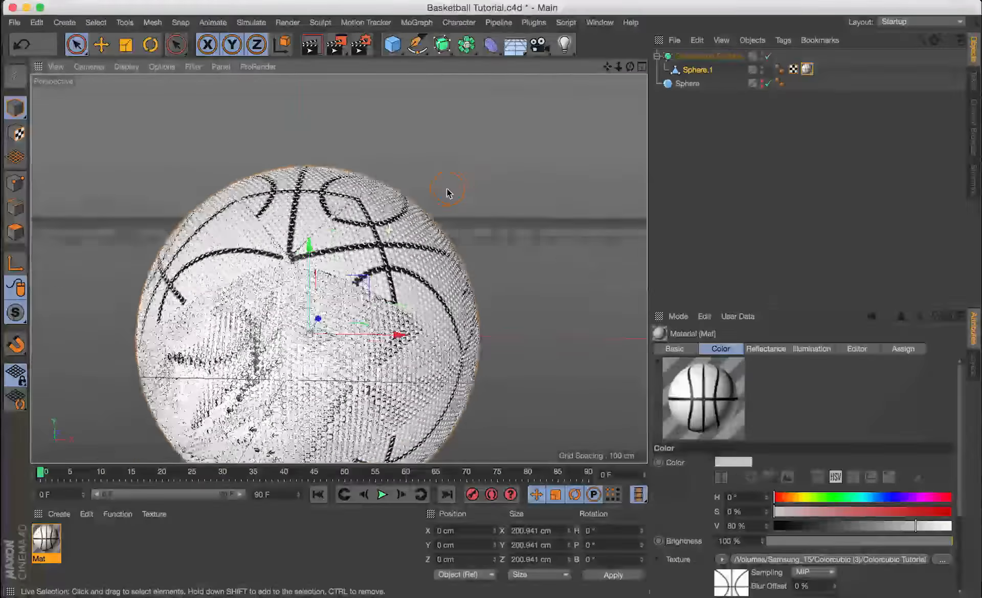
# Step: Set the projection of Sphere.1's texture tag to Flat
pyautogui.keyDown('alt'); pyautogui.moveTo(447, 188); pyautogui.dragTo(404, 231); pyautogui.keyUp('alt')
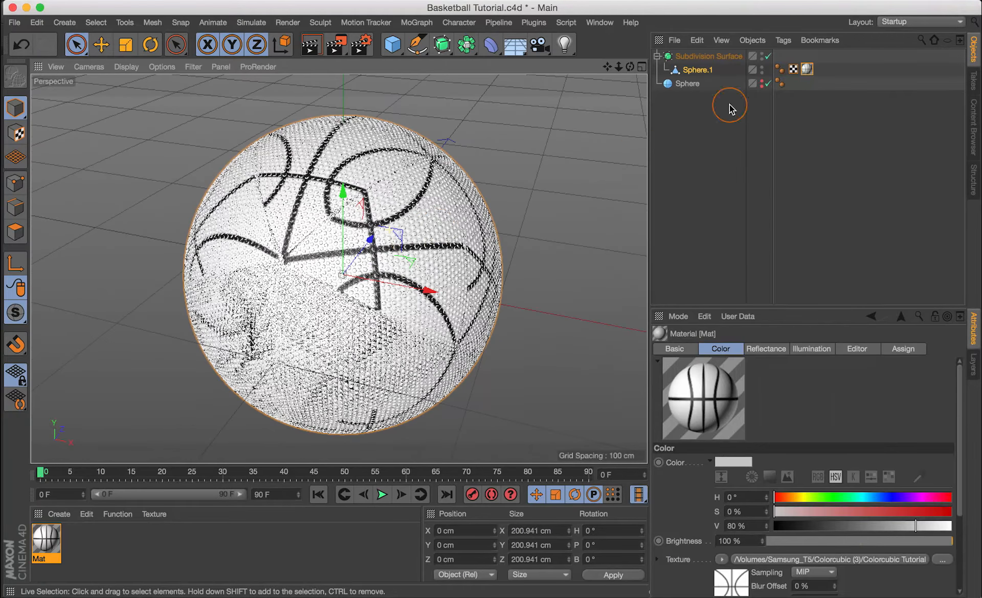
pyautogui.click(807, 69)
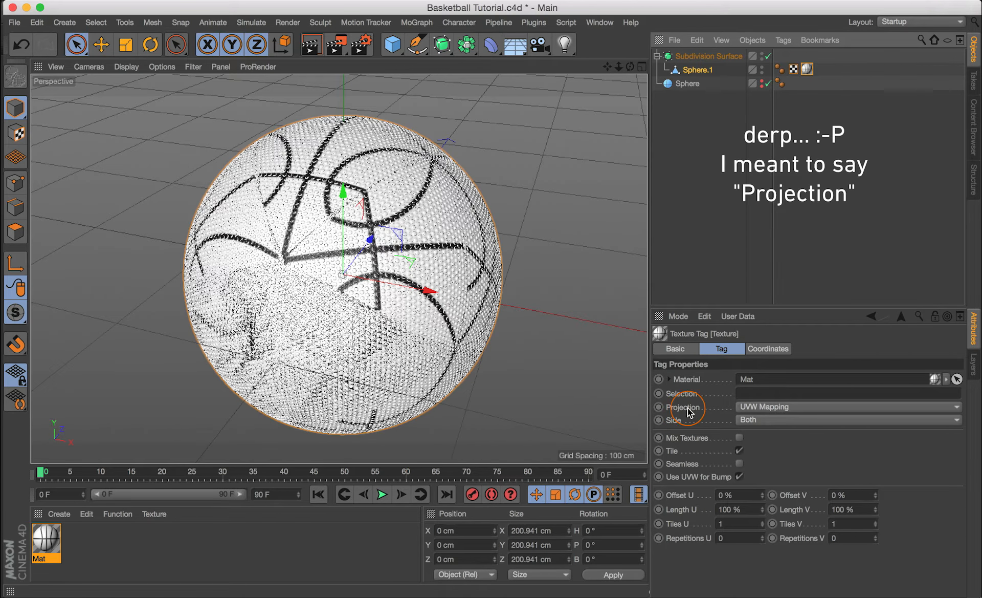
pyautogui.click(767, 407)
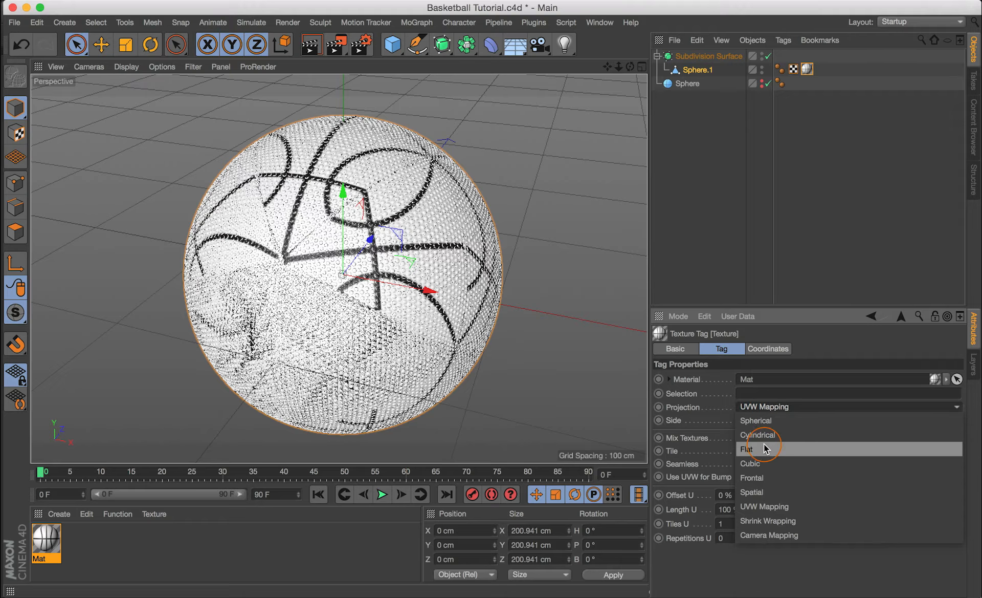
pyautogui.click(756, 448)
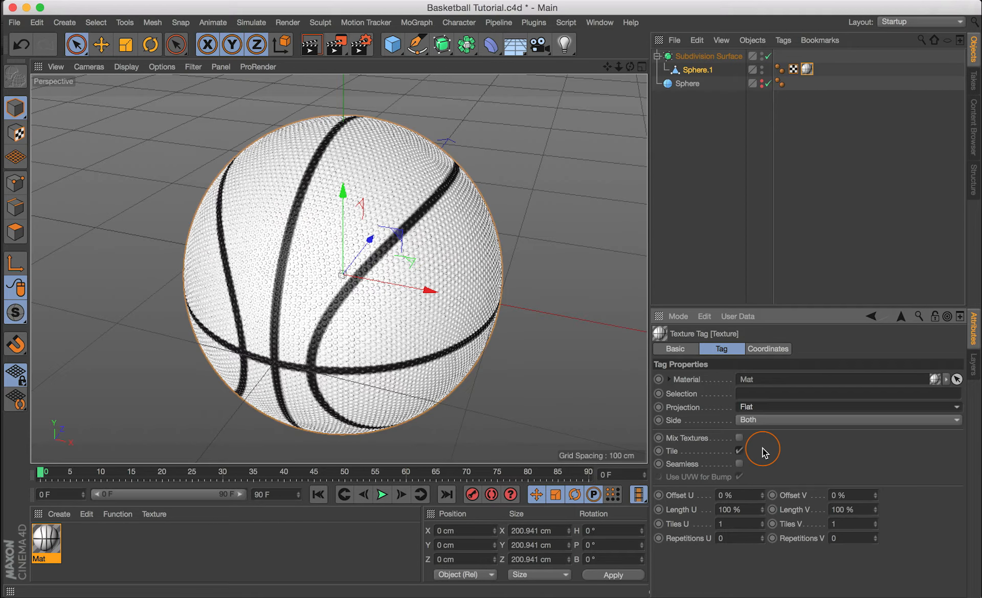
# Step: Inspect the flat-projected line texture on the basketball from several angles
pyautogui.keyDown('alt'); pyautogui.moveTo(335, 233); pyautogui.dragTo(557, 171); pyautogui.keyUp('alt')
pyautogui.keyDown('alt'); pyautogui.moveTo(455, 313); pyautogui.dragTo(497, 277, button='middle'); pyautogui.keyUp('alt')
pyautogui.keyDown('alt'); pyautogui.moveTo(285, 157); pyautogui.dragTo(98, 168); pyautogui.keyUp('alt')
pyautogui.scroll(-6, 522, 186)
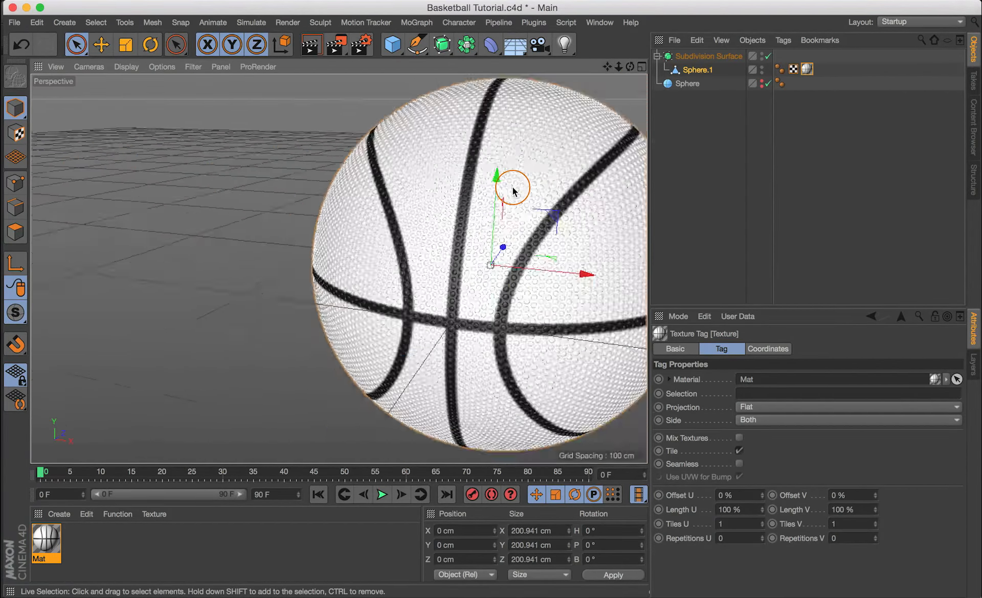
pyautogui.moveTo(607, 66); pyautogui.dragTo(476, 79)
pyautogui.keyDown('alt'); pyautogui.moveTo(536, 134); pyautogui.dragTo(441, 178); pyautogui.keyUp('alt')
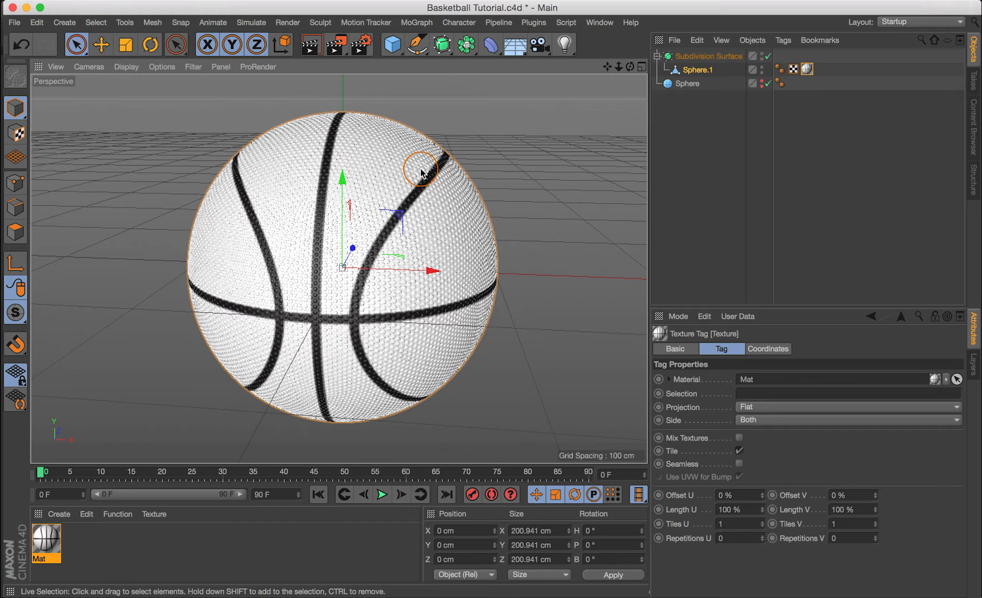
pyautogui.moveTo(418, 174)
pyautogui.keyDown('alt'); pyautogui.mouseDown()
pyautogui.moveTo(378, 172)
pyautogui.moveTo(391, 184)
pyautogui.moveTo(414, 183)
pyautogui.mouseUp(); pyautogui.keyUp('alt')
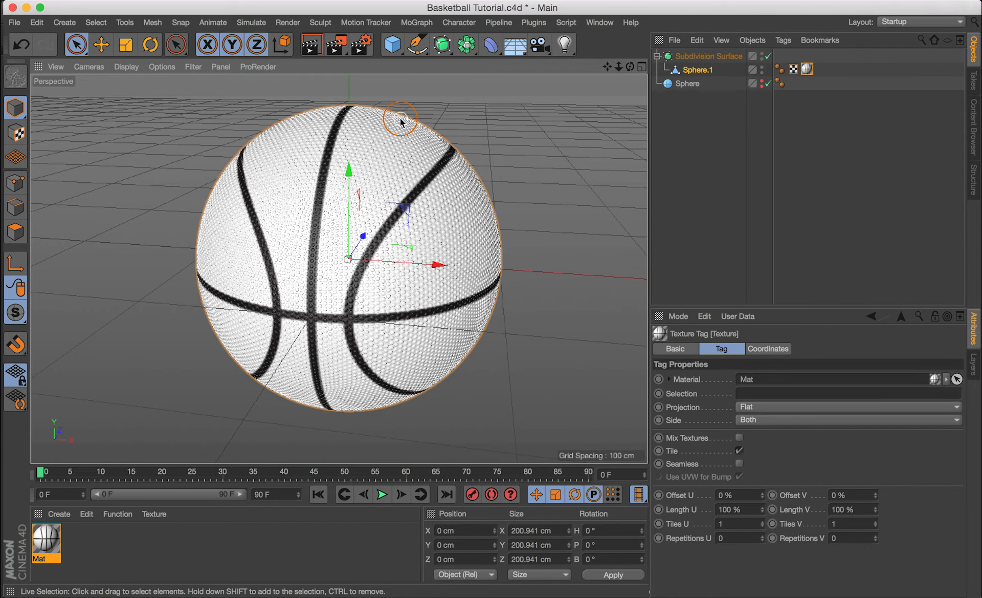
# Step: Add a Sphere primitive and place it between the Subdivision Surface and the original Sphere in the object hierarchy
pyautogui.click(657, 56)
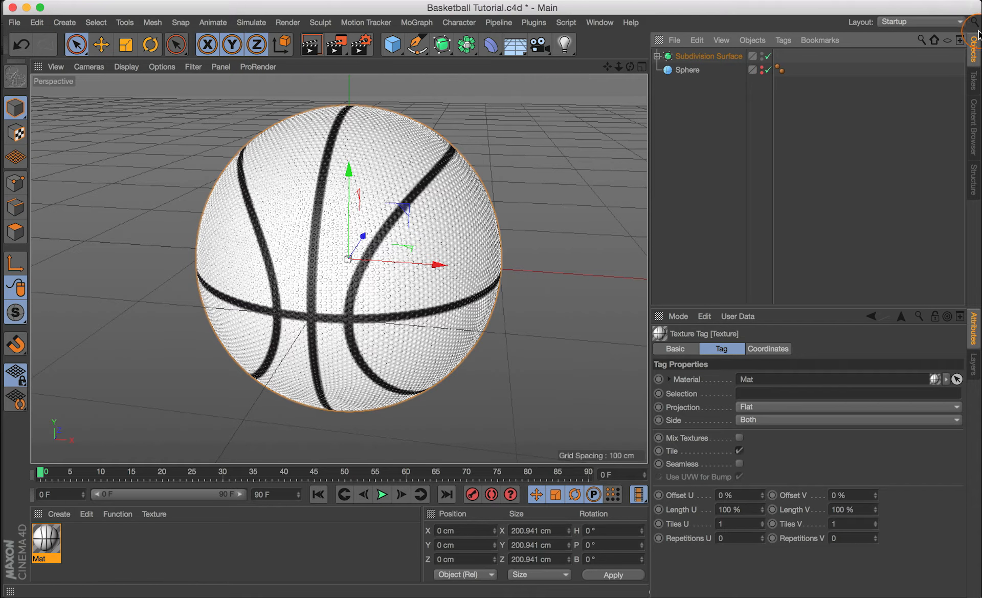
pyautogui.click(729, 93)
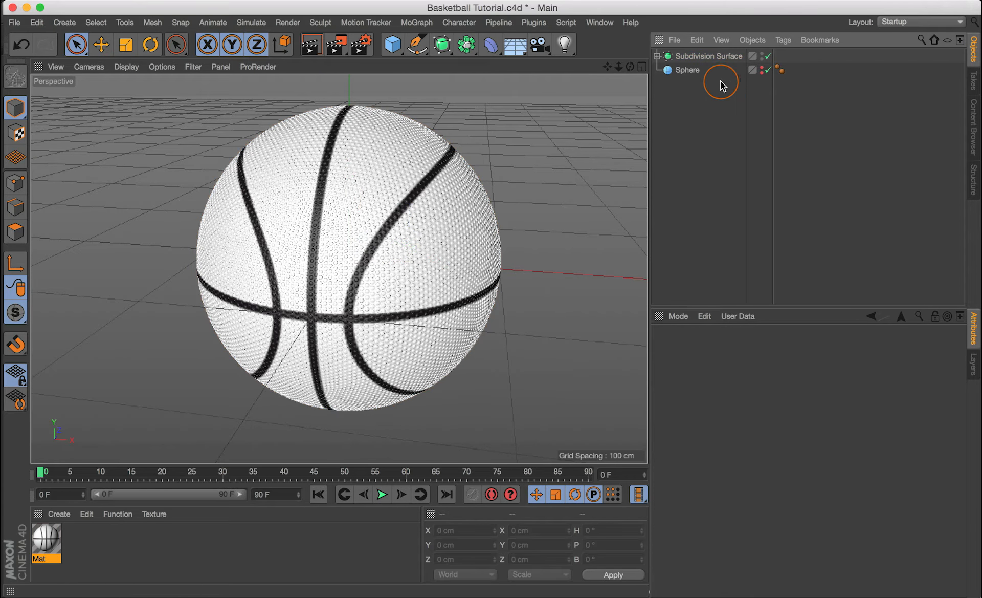
pyautogui.click(658, 56)
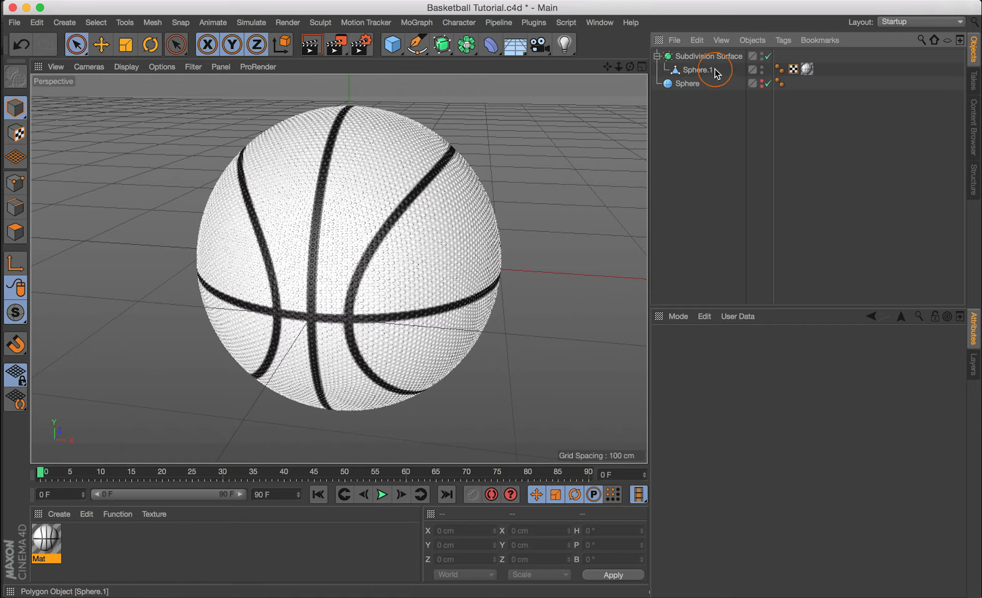
pyautogui.click(658, 56)
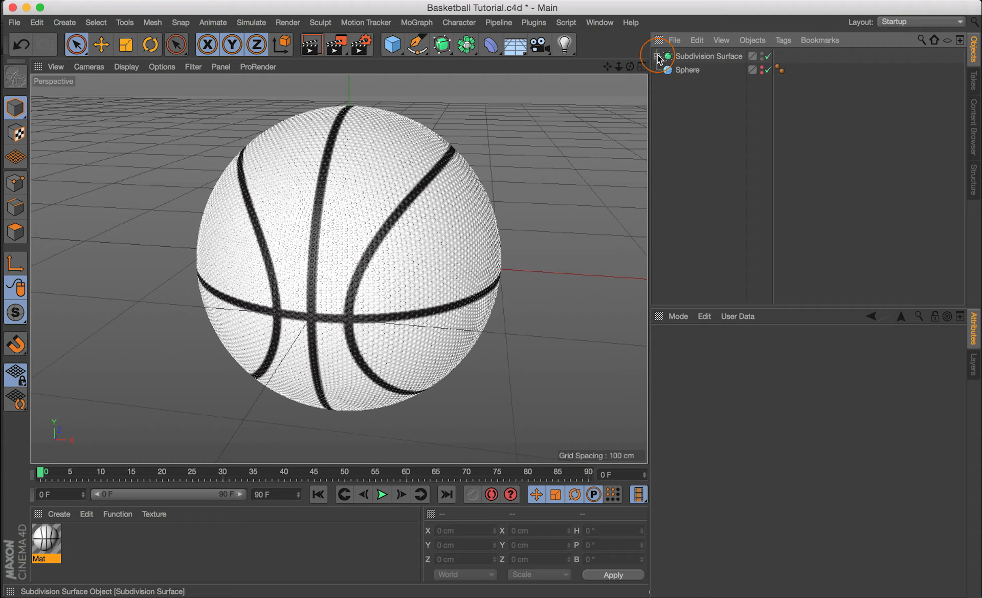
pyautogui.click(392, 46)
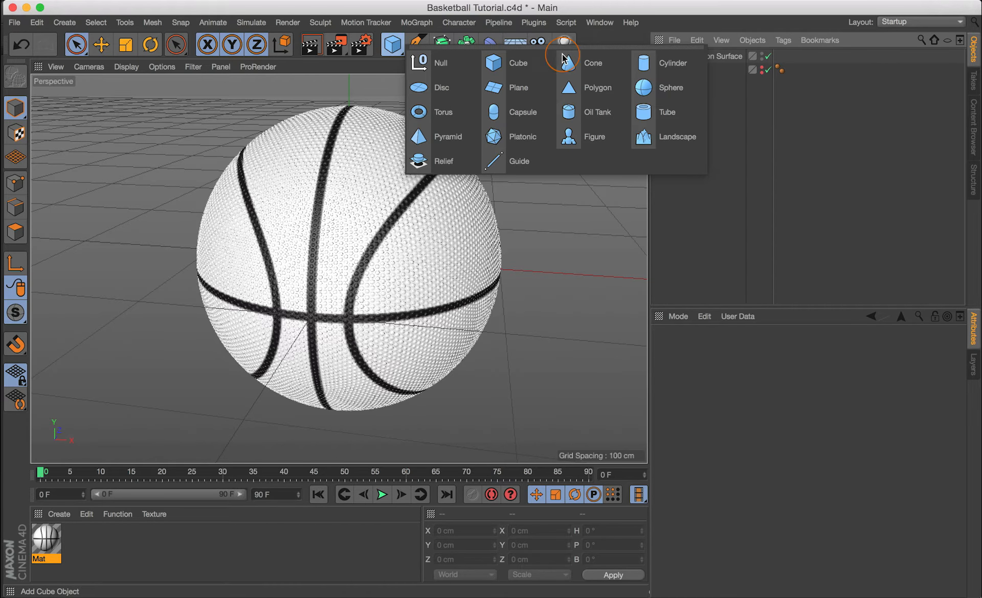
pyautogui.click(668, 90)
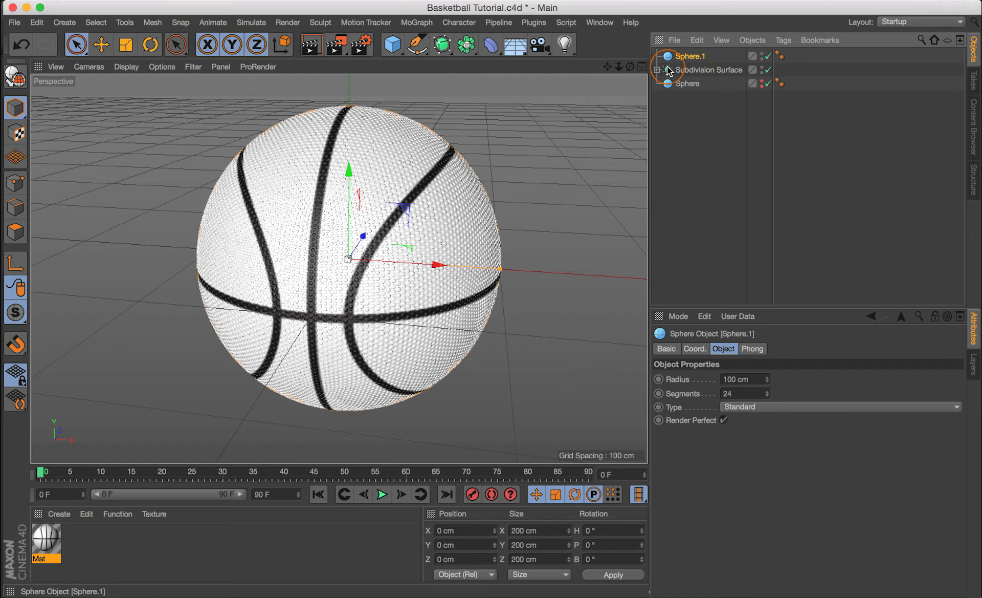
pyautogui.click(685, 57)
pyautogui.moveTo(687, 59); pyautogui.dragTo(686, 74)
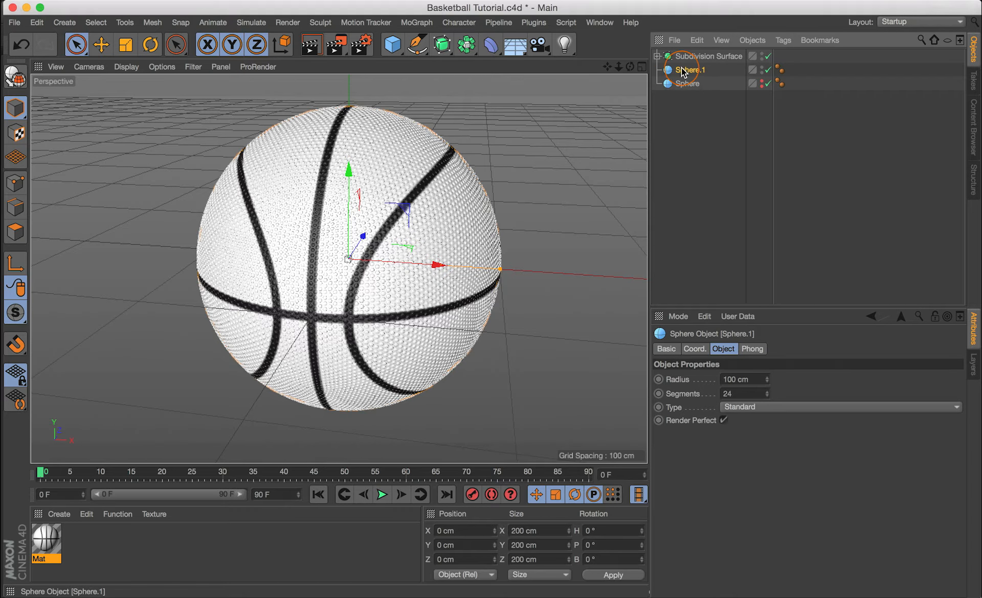
# Step: Hide the new sphere primitive in the editor and renderer, and clear the selection
pyautogui.click(660, 57)
pyautogui.click(766, 71)
pyautogui.click(721, 108)
# Step: Open the material Mat from the texture tag on the Subdivision Surface's child and copy its color channel texture
pyautogui.click(658, 56)
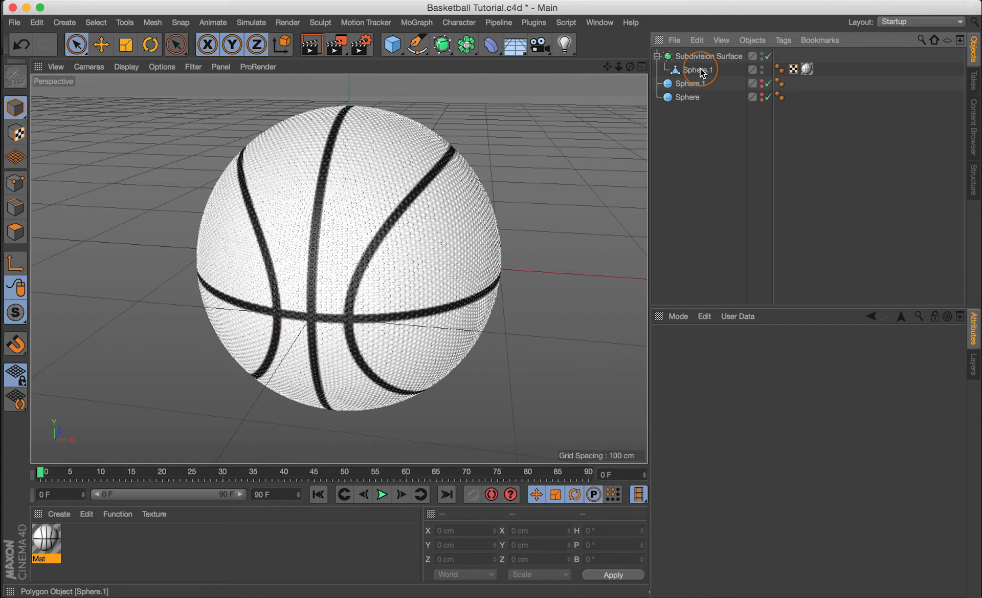
pyautogui.click(723, 70)
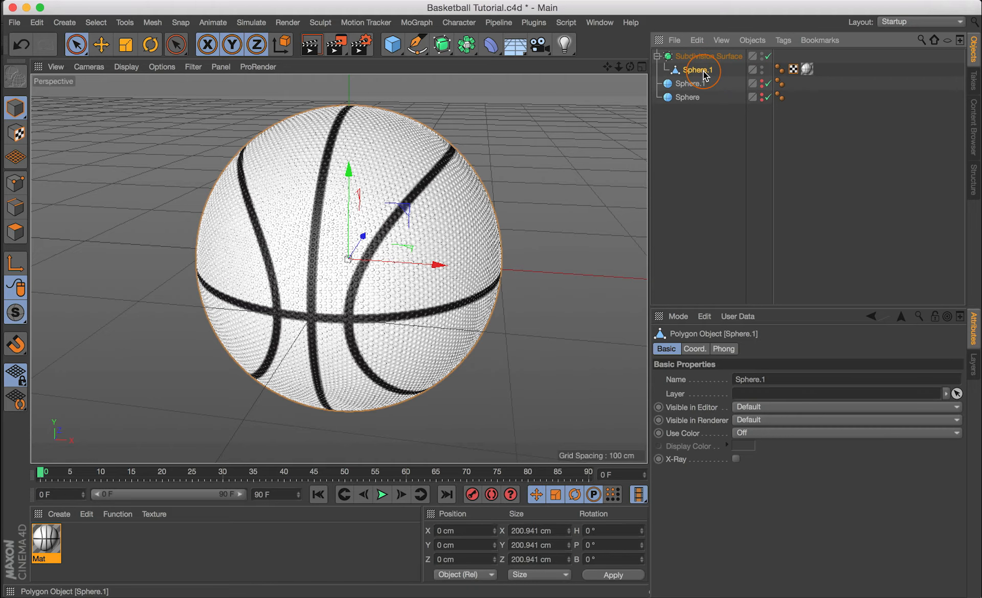
pyautogui.click(807, 69)
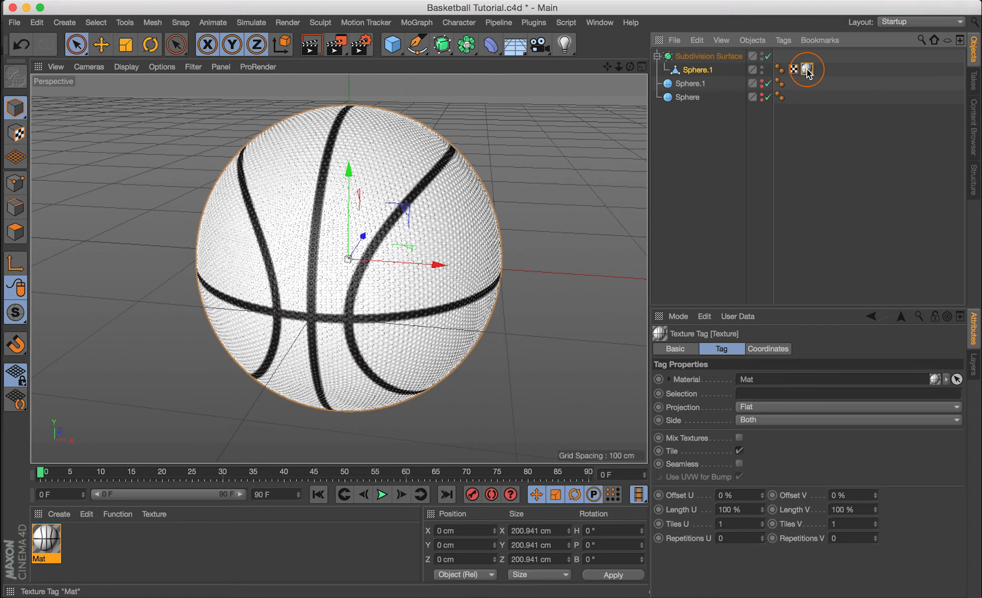
pyautogui.doubleClick(807, 70)
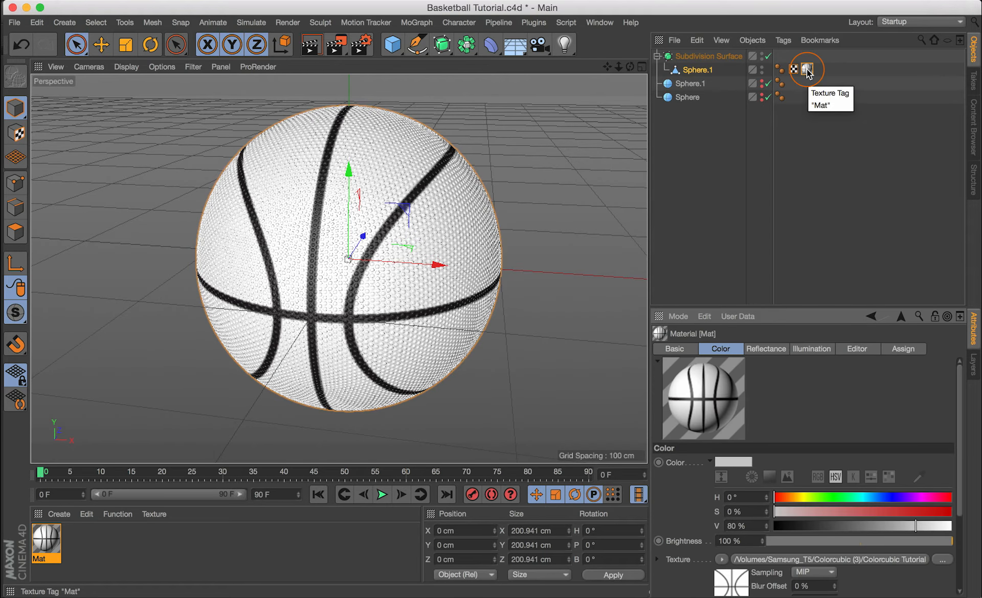
pyautogui.click(682, 563)
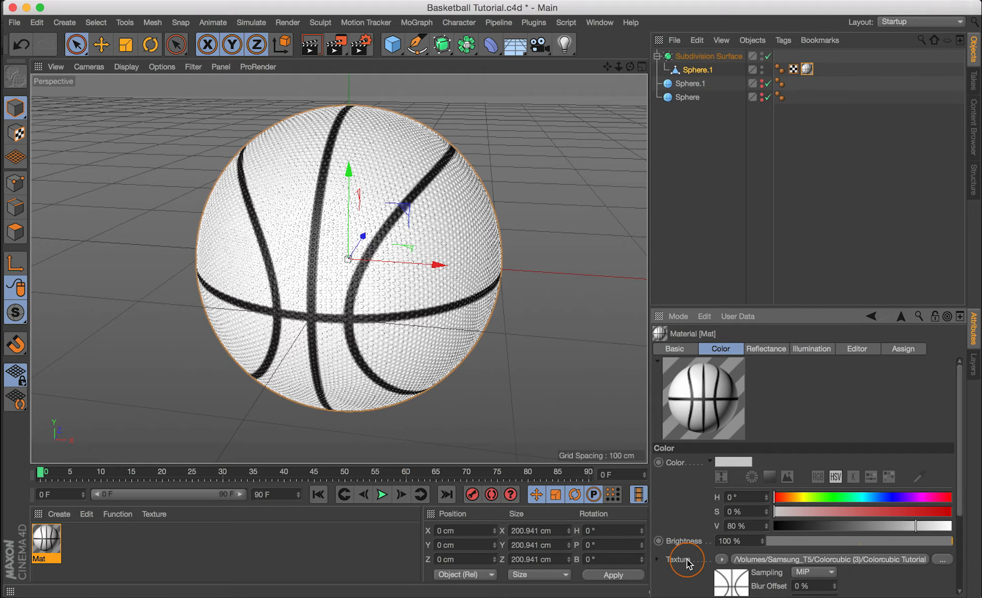
pyautogui.moveTo(958, 376); pyautogui.dragTo(958, 395)
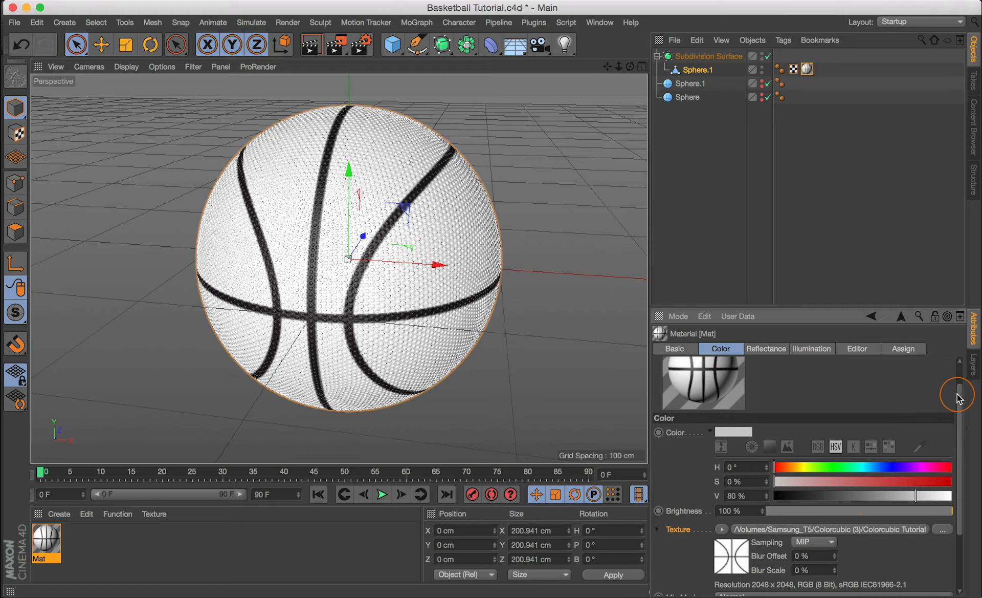
pyautogui.rightClick(682, 529)
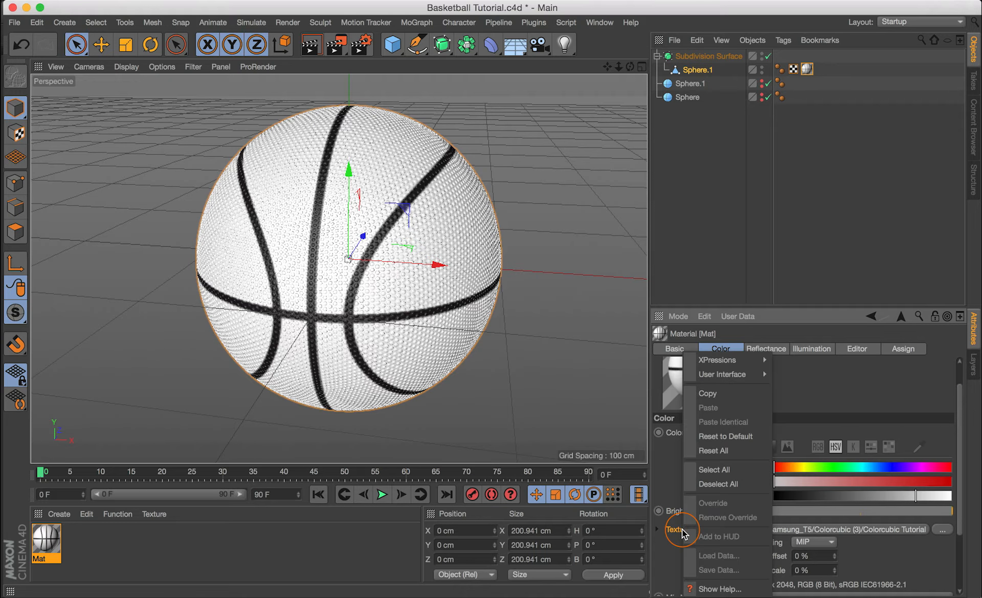
pyautogui.click(729, 394)
pyautogui.hotkey('ctrl', 'z')
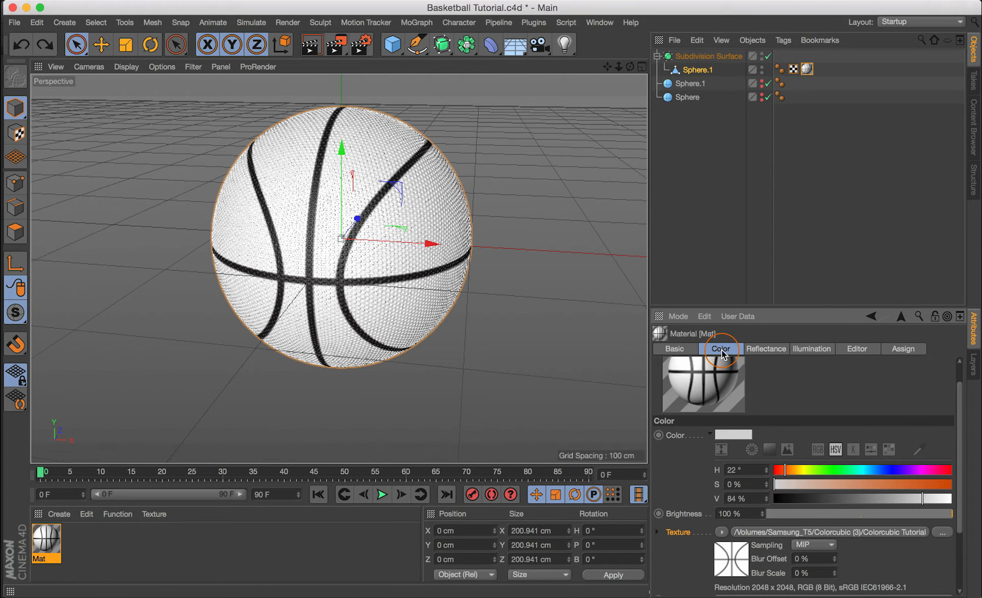
# Step: Enable Mat's Alpha channel and paste the copied line texture into it
pyautogui.click(673, 350)
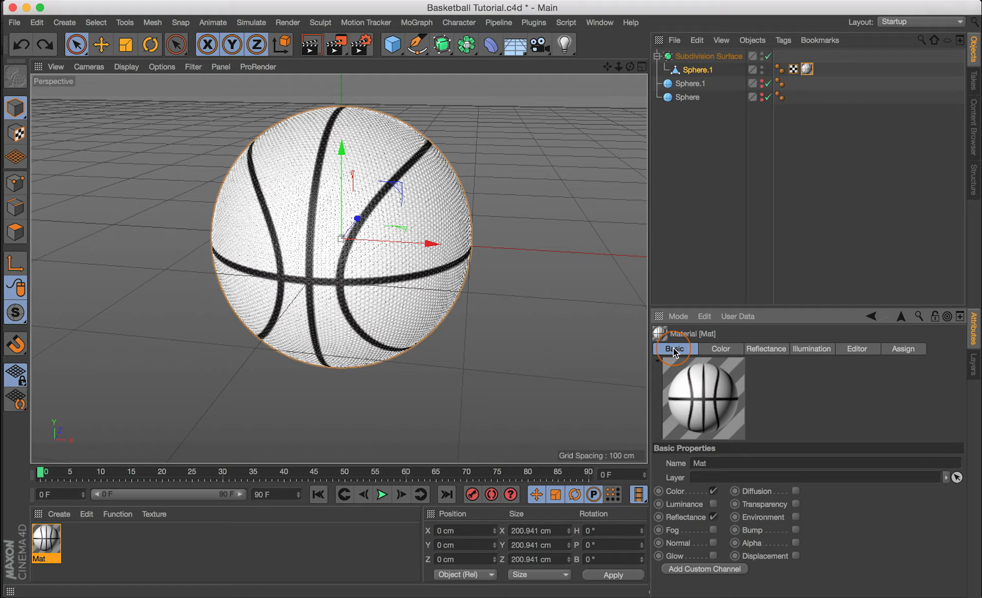
pyautogui.click(796, 542)
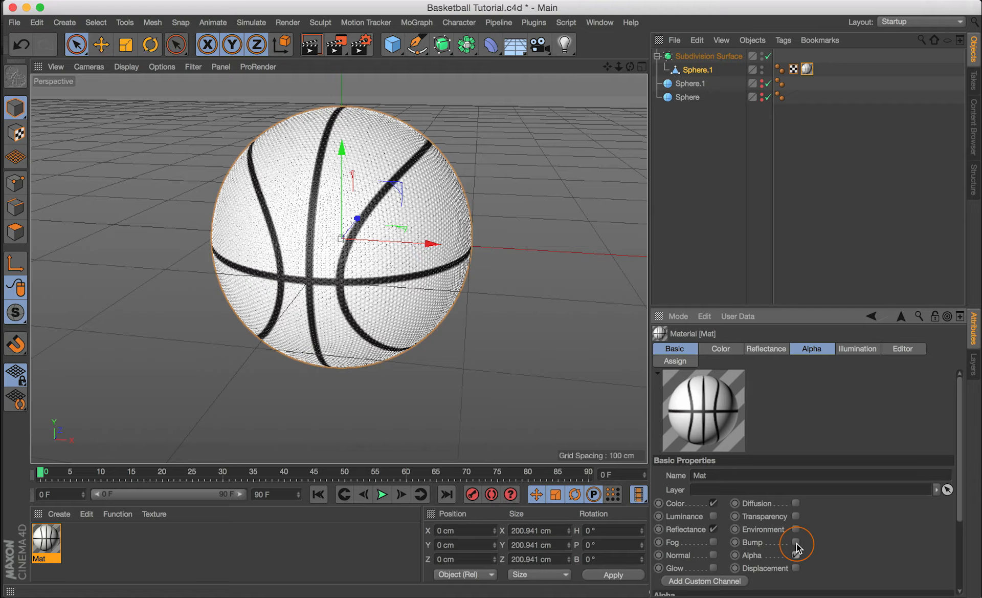
pyautogui.click(813, 349)
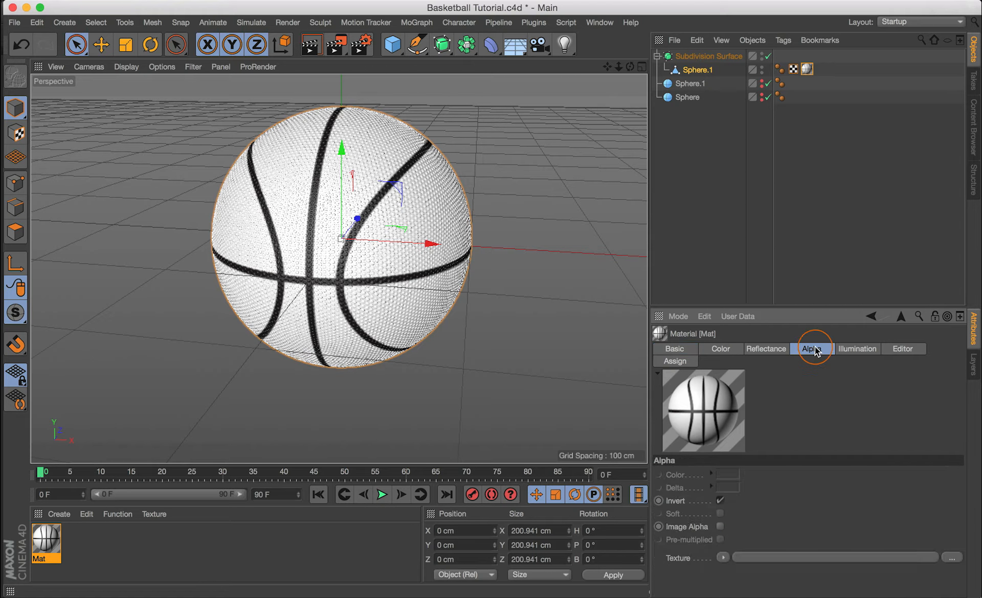
pyautogui.rightClick(675, 558)
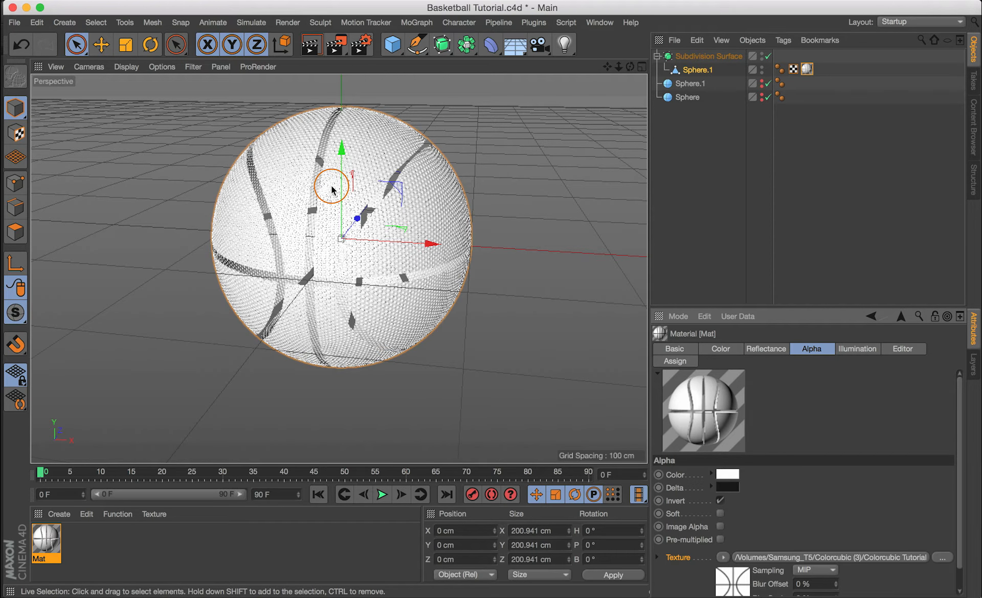
# Step: Try different Invert, Soft and Image Alpha settings in Mat's Alpha channel, ending with only Invert enabled
pyautogui.click(721, 501)
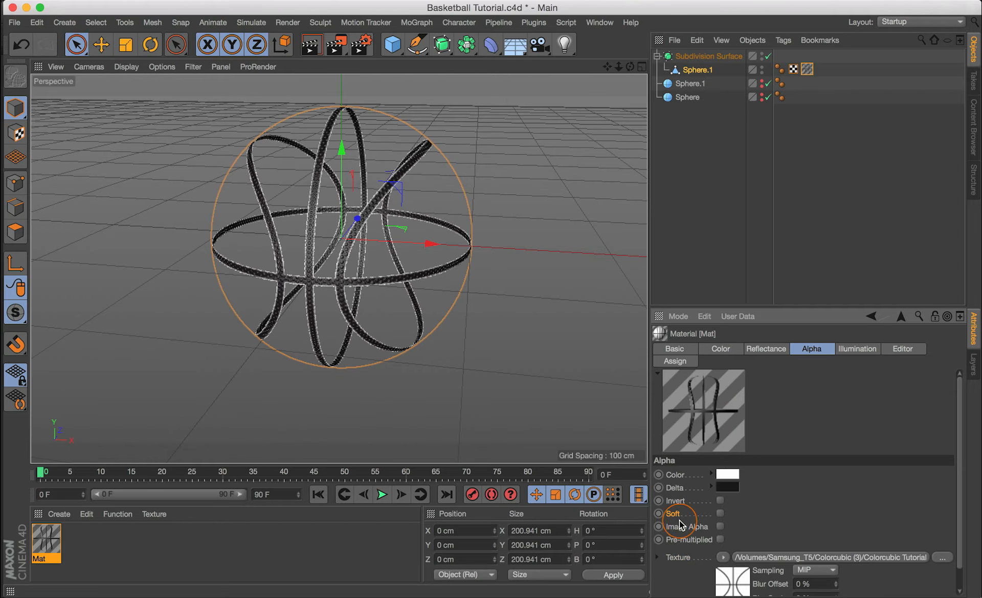
pyautogui.click(720, 513)
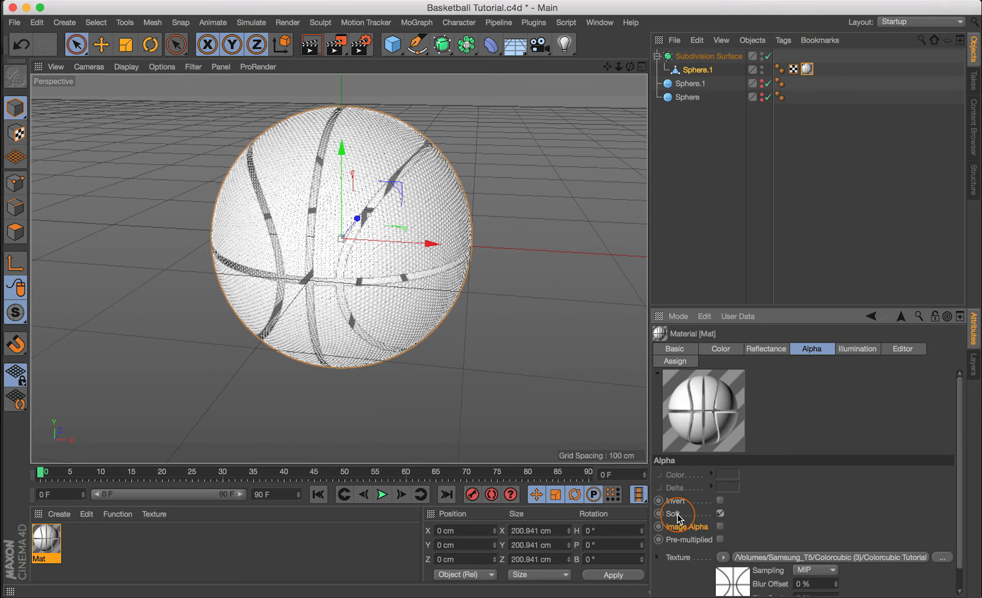
pyautogui.click(721, 526)
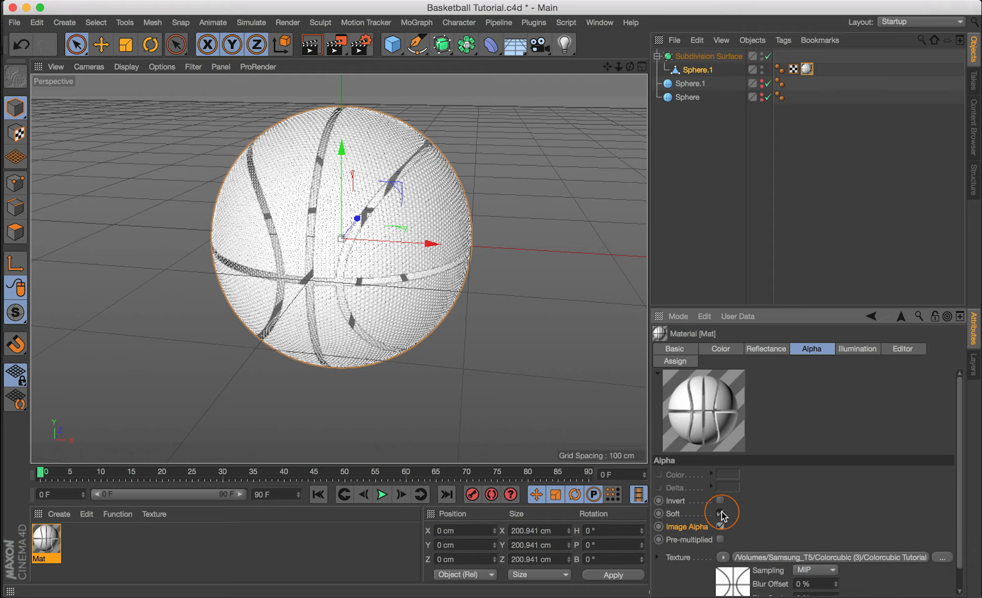
pyautogui.click(720, 525)
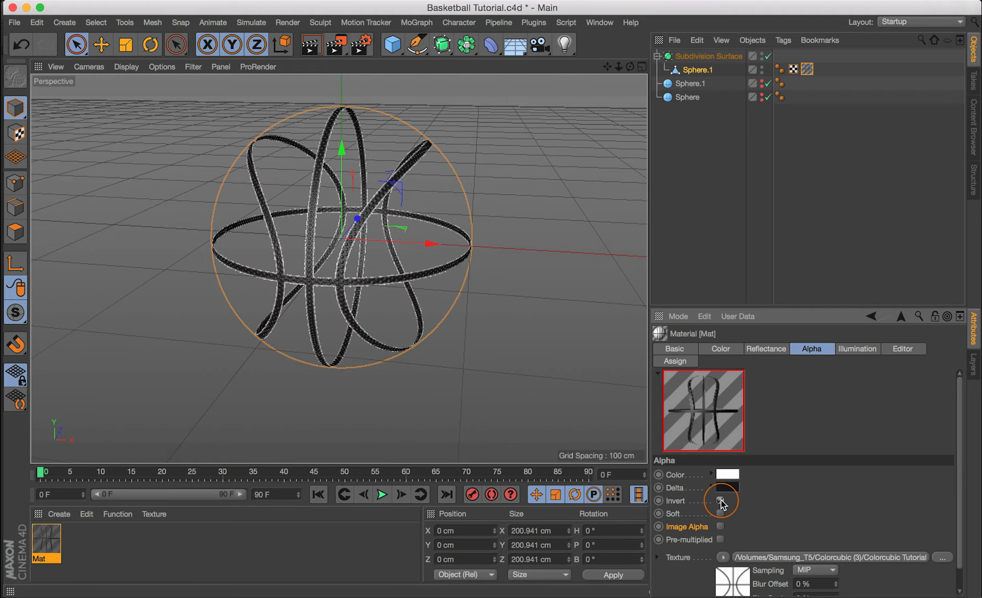
pyautogui.click(721, 501)
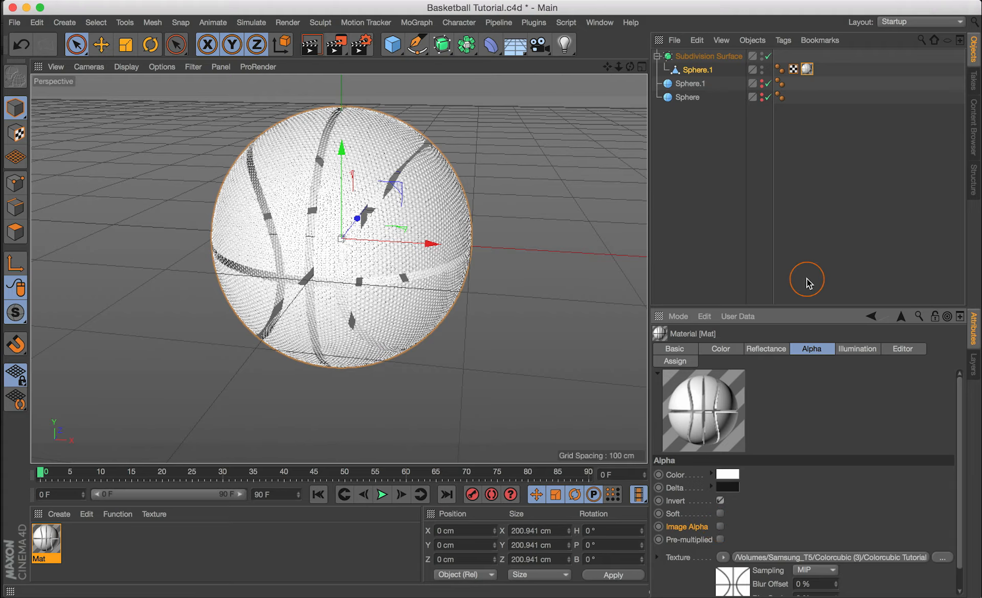
# Step: Clear the line texture from Mat's color channel
pyautogui.click(722, 352)
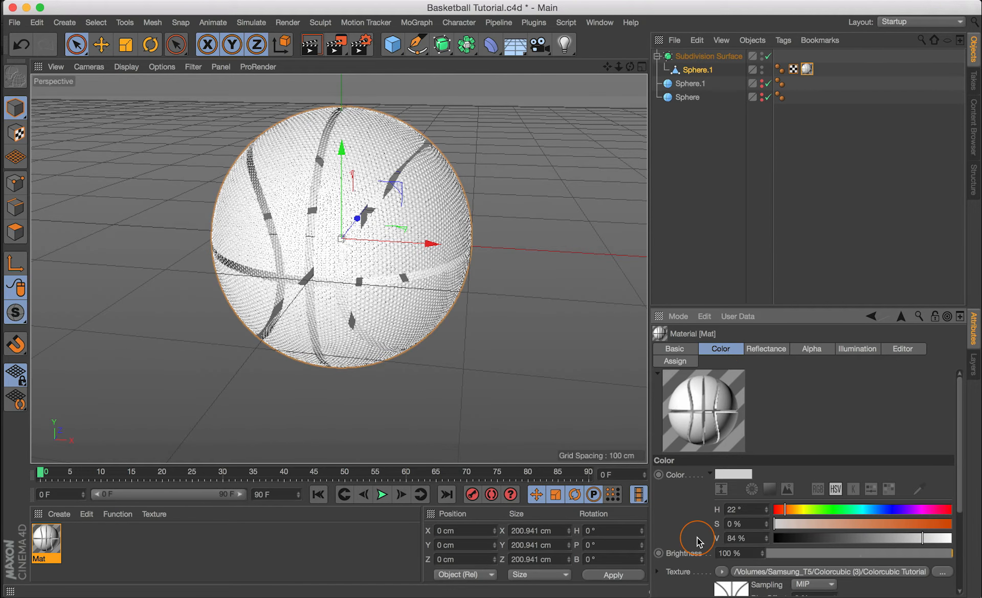
pyautogui.click(680, 572)
pyautogui.click(722, 572)
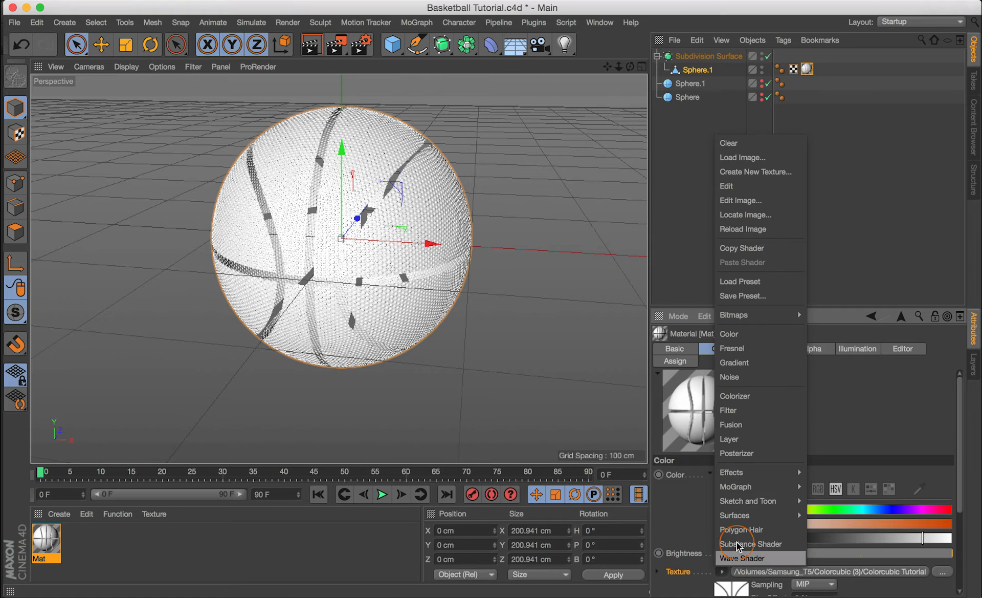
pyautogui.click(737, 144)
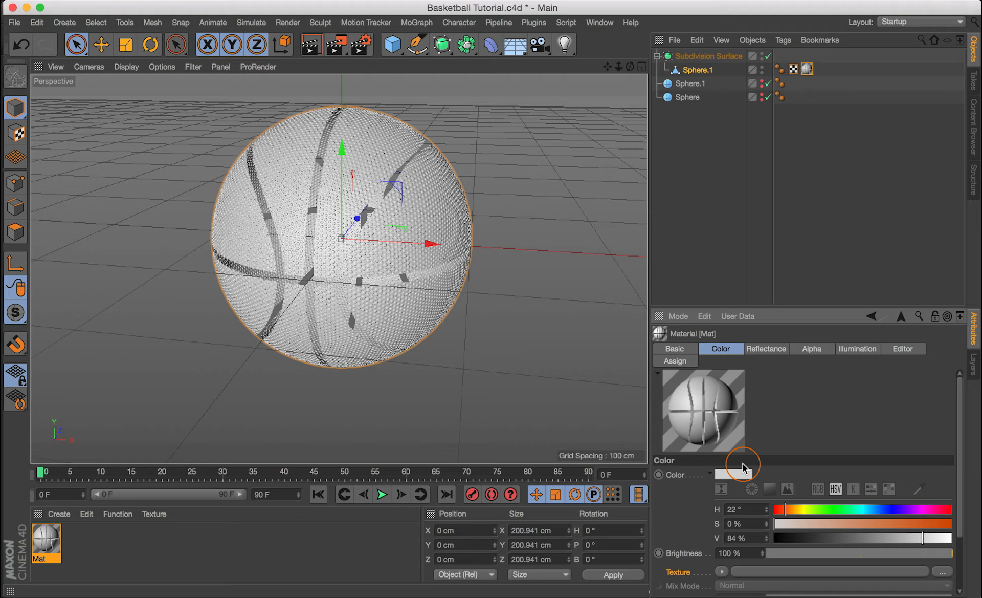
# Step: Change Mat's color to basketball orange with 93% saturation and 91% value
pyautogui.click(935, 525)
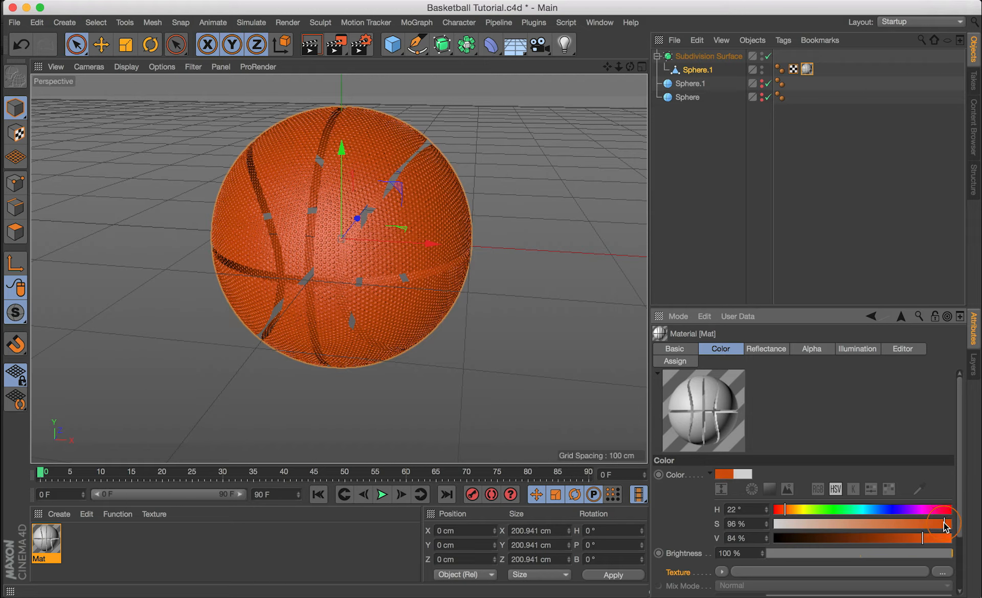
pyautogui.moveTo(942, 526); pyautogui.dragTo(939, 525)
pyautogui.click(927, 538)
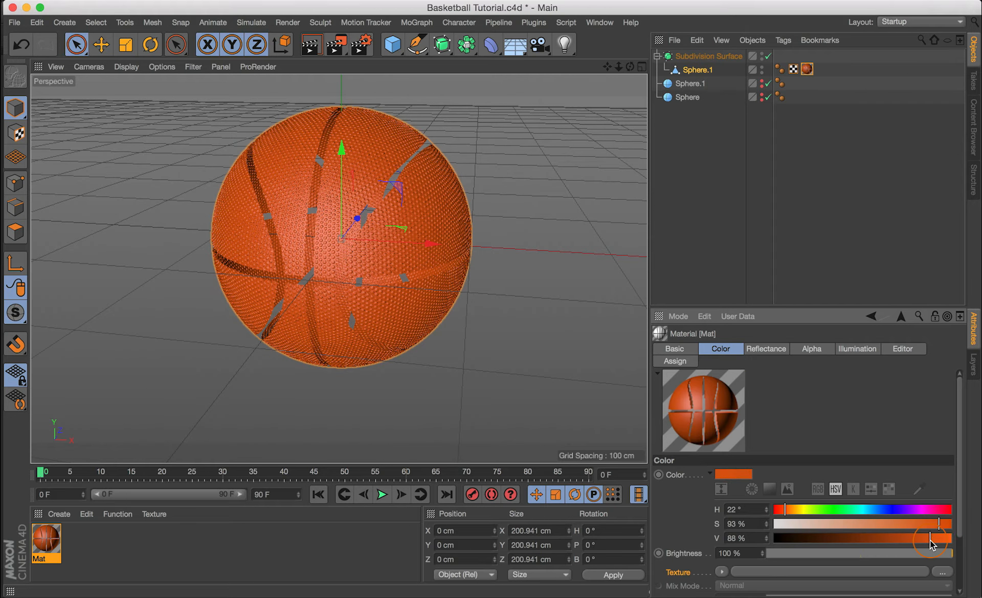
pyautogui.click(935, 538)
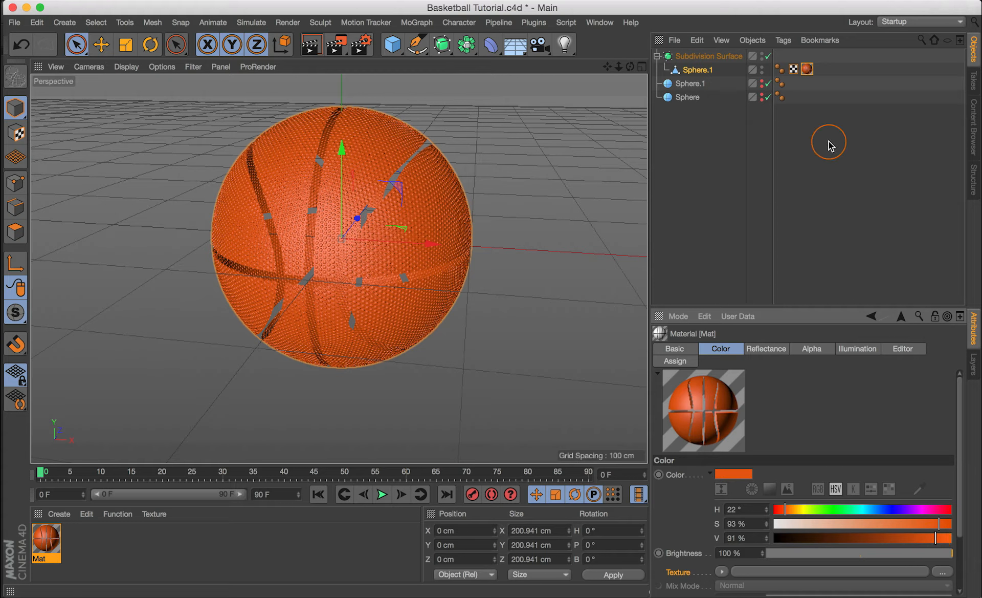
# Step: Unhide the new sphere primitive beneath the Subdivision Surface so that it fills the transparent lines
pyautogui.click(973, 49)
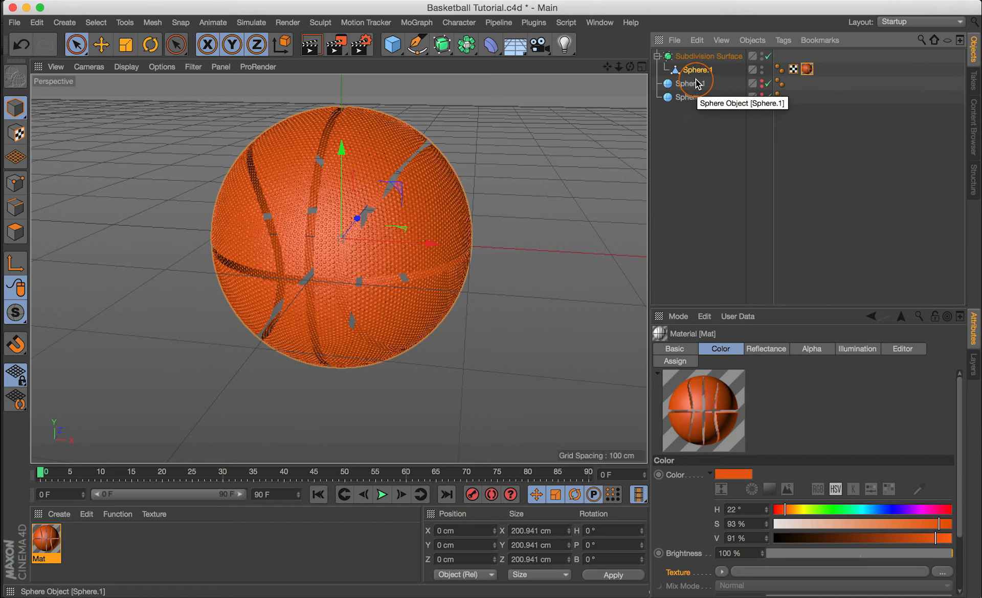
pyautogui.click(762, 84)
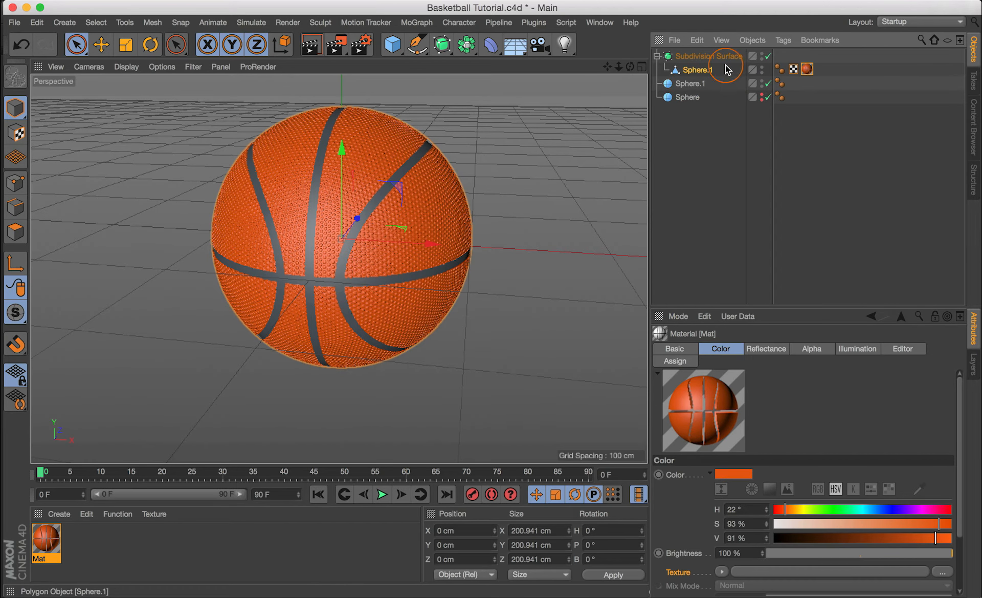
# Step: Set the radius of the inner Sphere.1 primitive to 99.9 cm so it sits slightly beneath the ball's outer surface
pyautogui.click(691, 88)
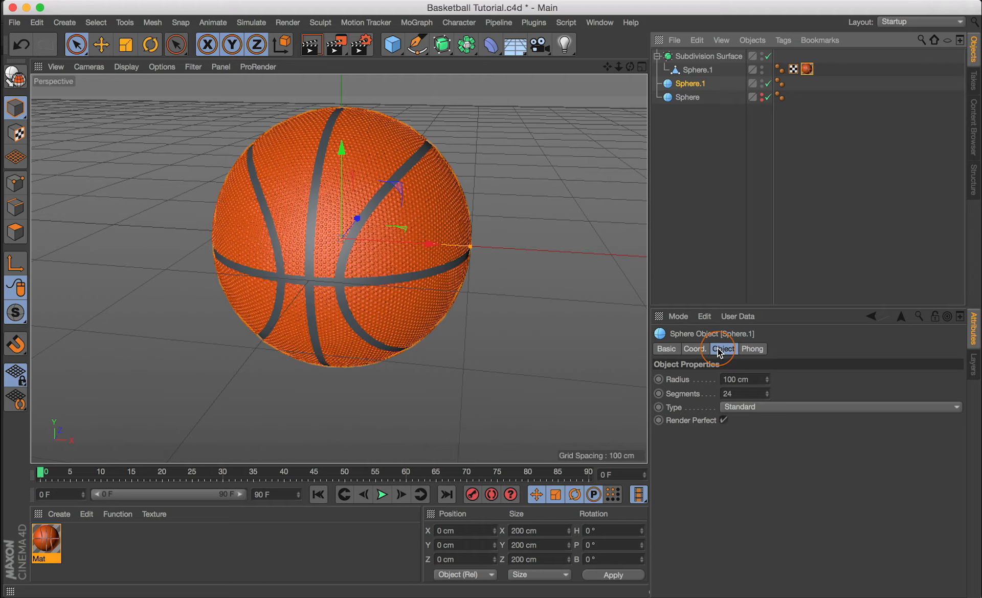
pyautogui.click(676, 382)
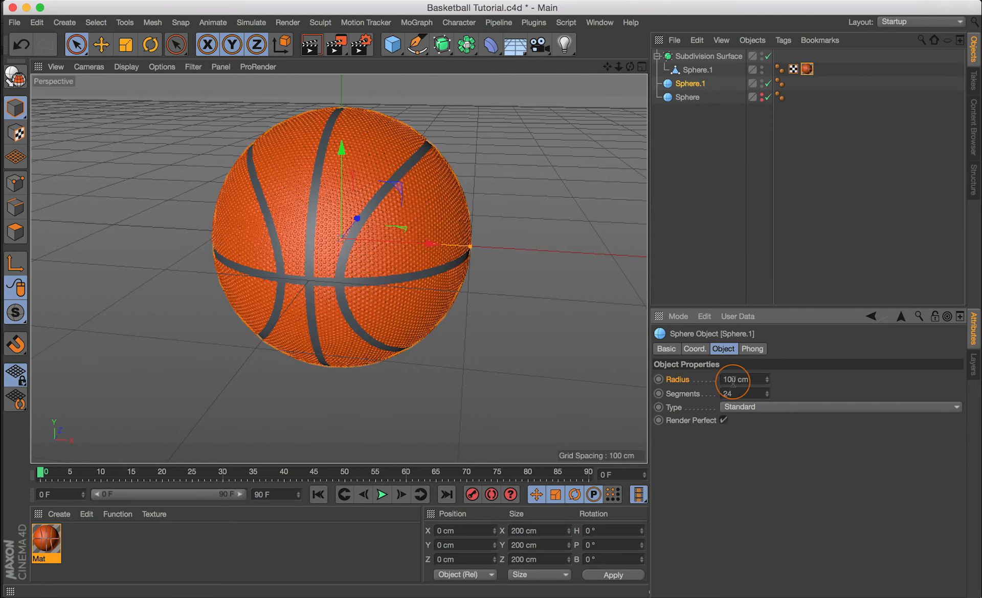
pyautogui.moveTo(735, 379); pyautogui.dragTo(713, 380)
pyautogui.write('99.9')
pyautogui.press('Return')
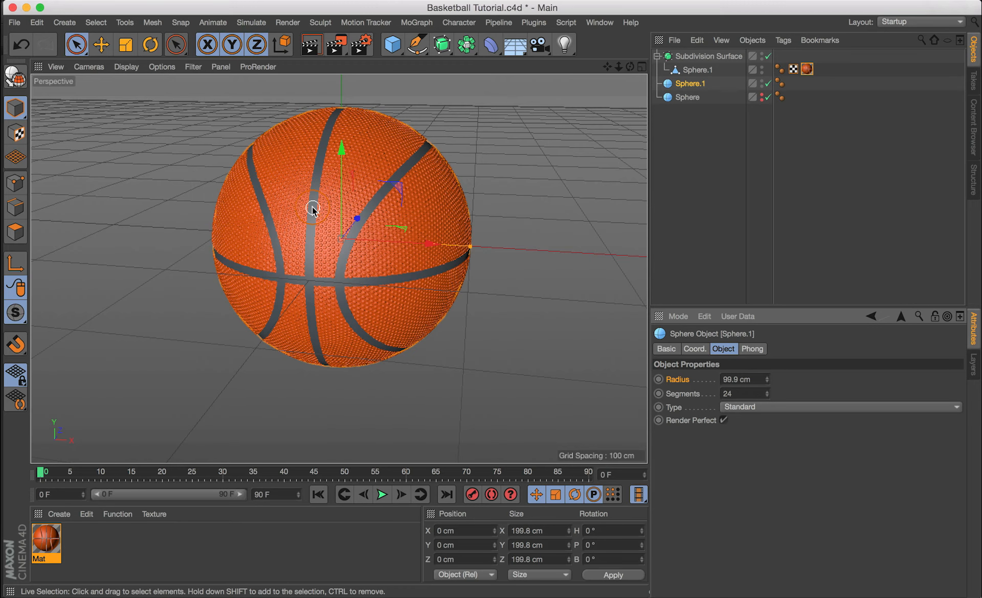
pyautogui.scroll(5, 313, 209)
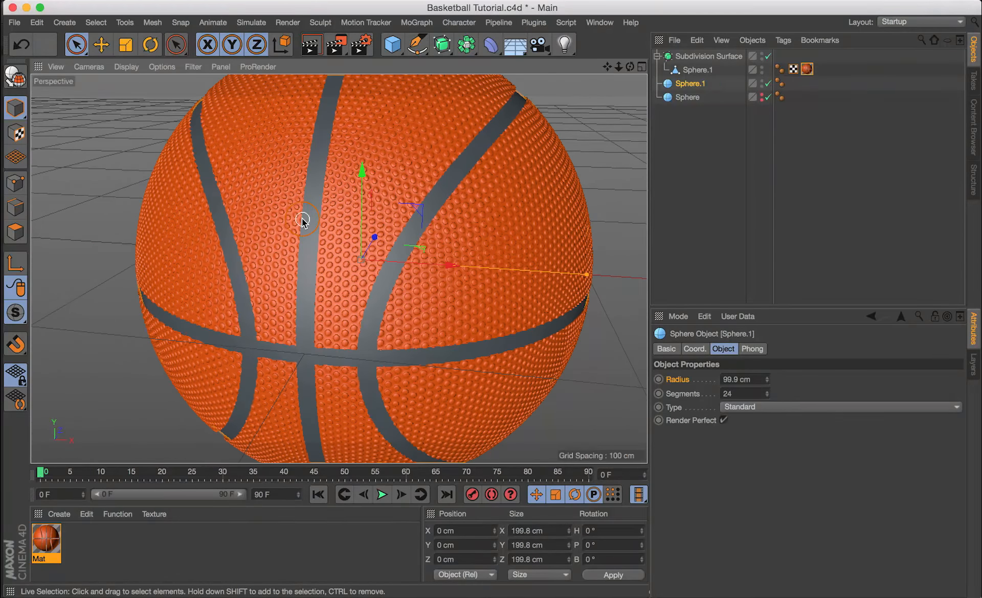
pyautogui.scroll(10, 302, 220)
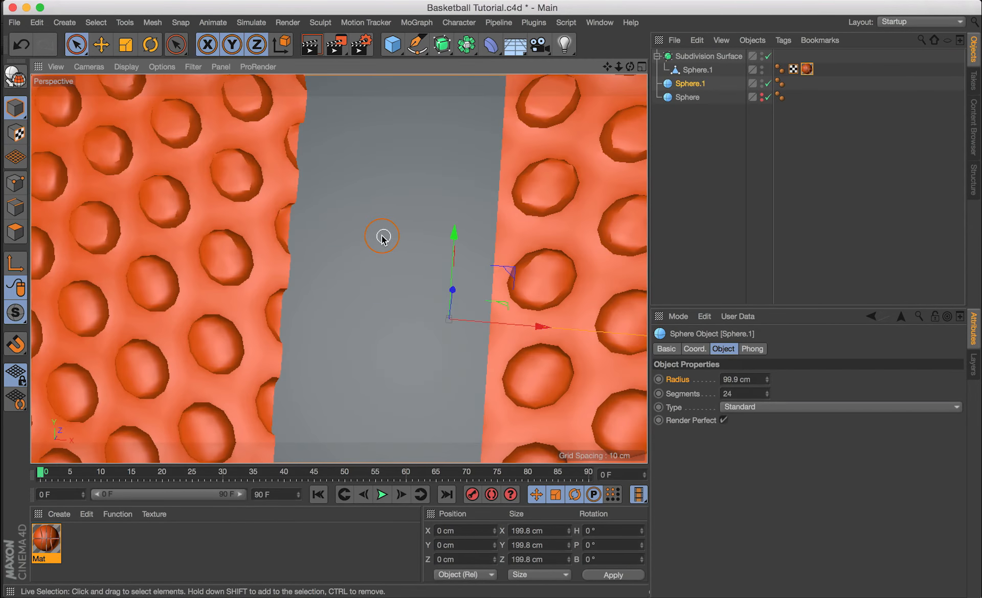
pyautogui.keyDown('alt'); pyautogui.moveTo(384, 235); pyautogui.dragTo(214, 199); pyautogui.keyUp('alt')
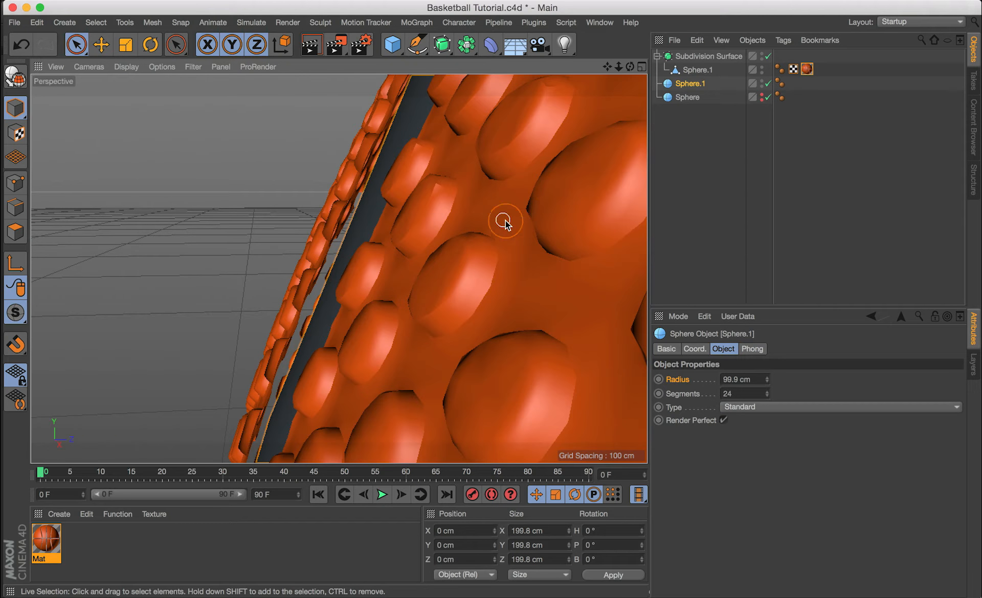
pyautogui.keyDown('alt'); pyautogui.moveTo(397, 142); pyautogui.dragTo(498, 170); pyautogui.keyUp('alt')
pyautogui.scroll(-10, 543, 240)
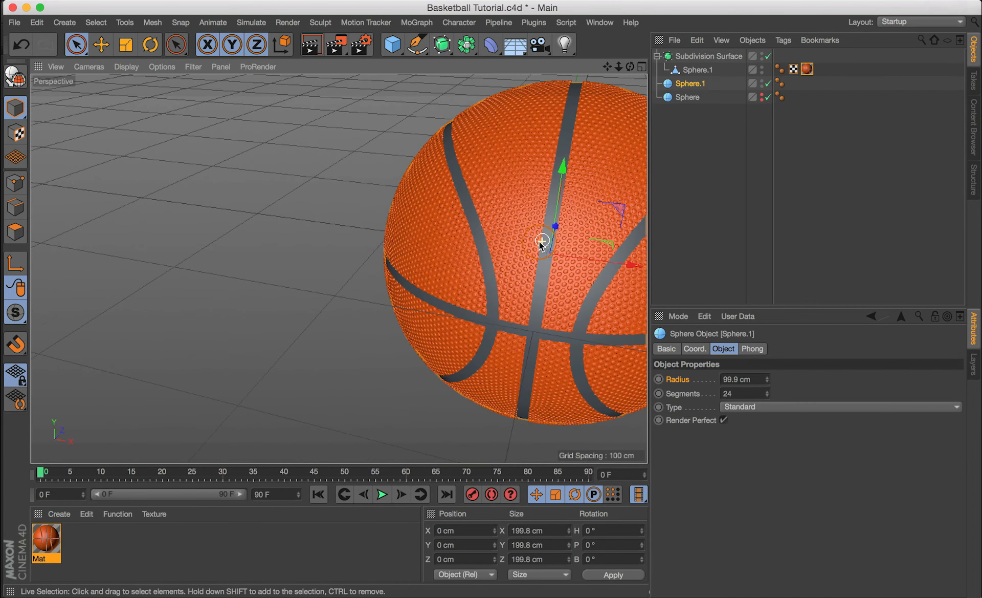
pyautogui.moveTo(606, 71); pyautogui.dragTo(611, 67)
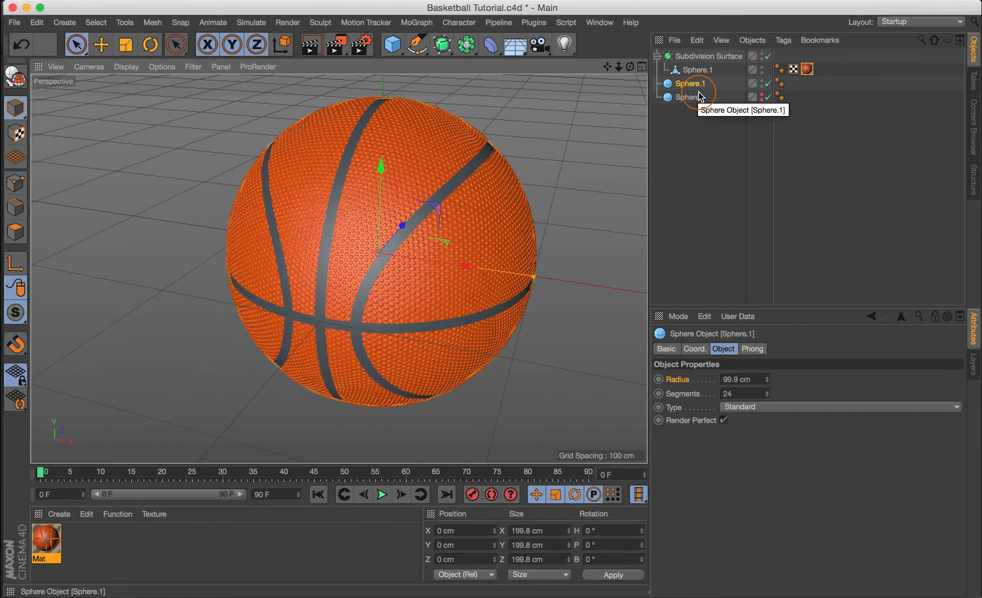
# Step: Create a new standard material and apply it to the inner Sphere.1 primitive
pyautogui.click(709, 134)
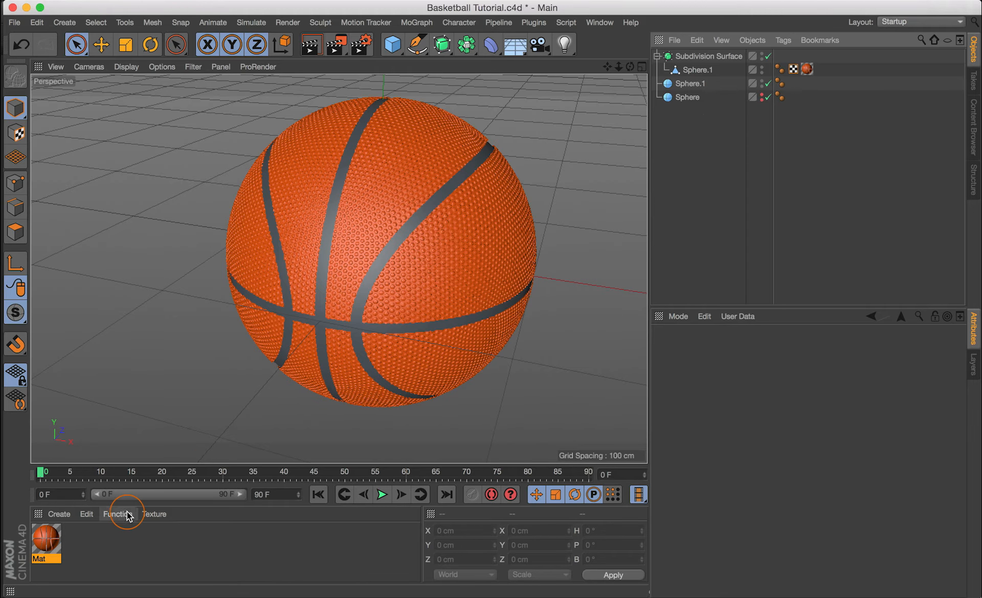
pyautogui.click(58, 515)
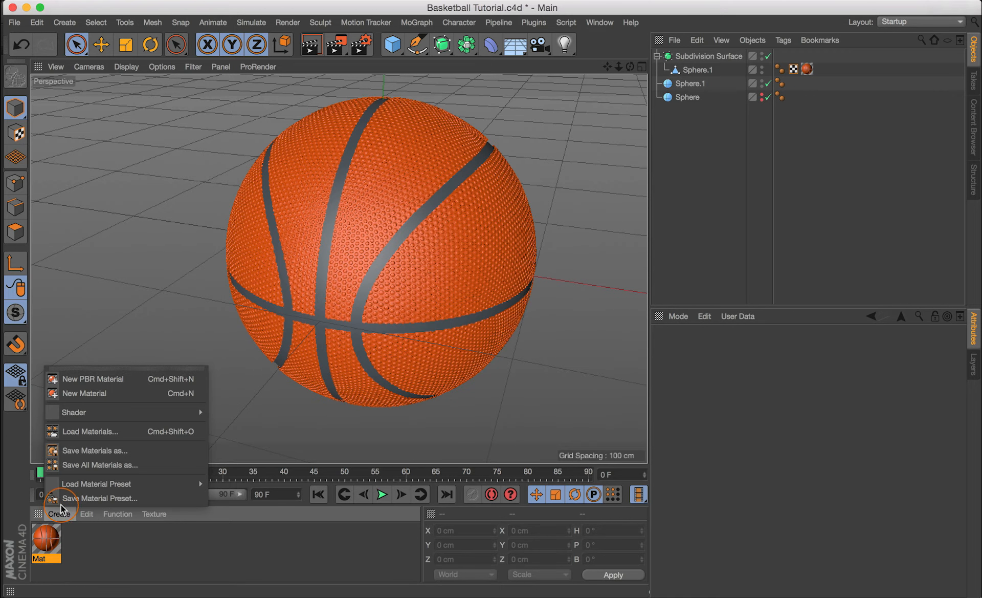
pyautogui.click(77, 400)
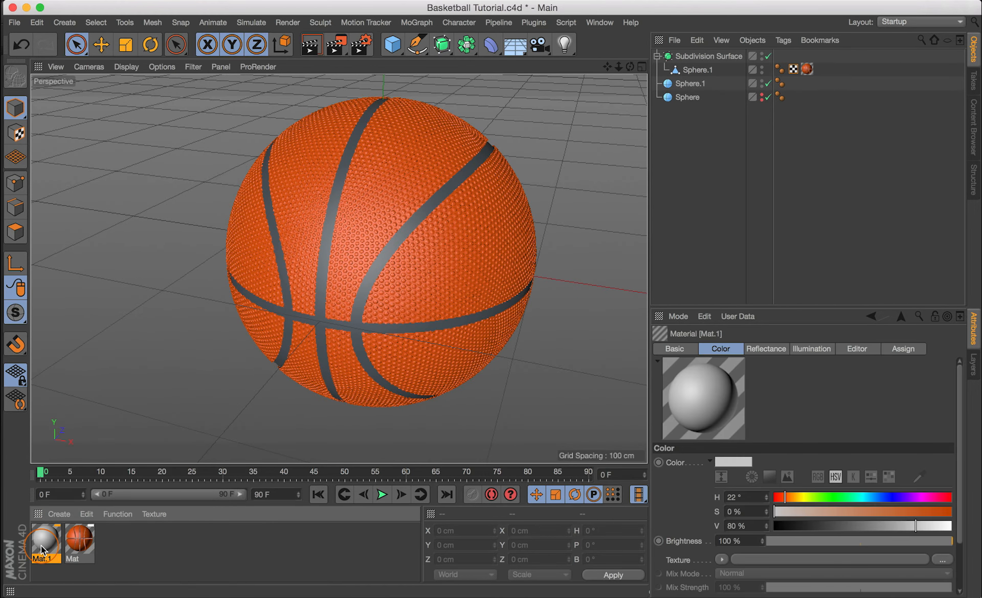
pyautogui.moveTo(45, 539); pyautogui.dragTo(696, 86)
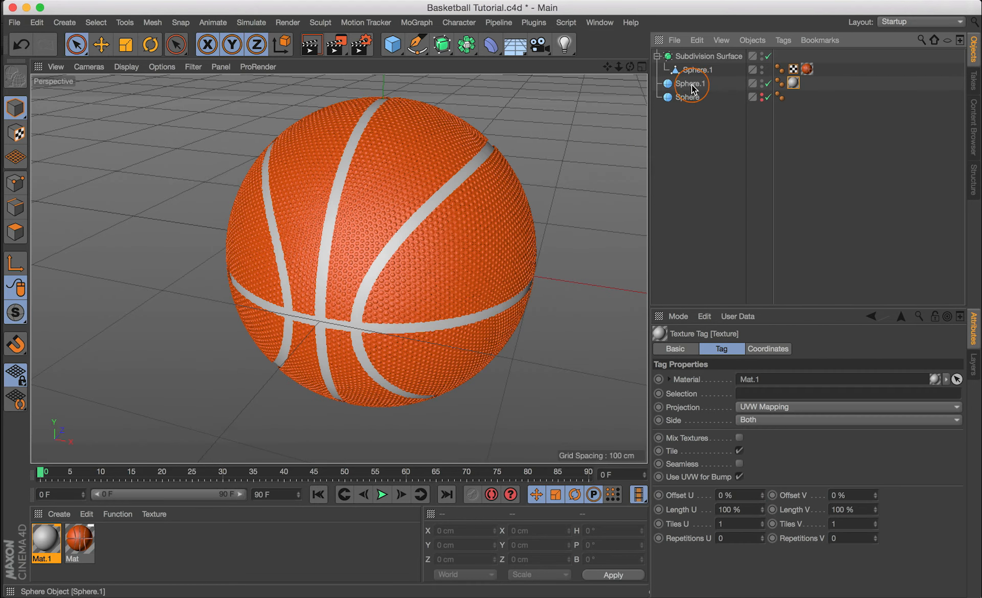
# Step: Darken the inner sphere's material color to 10% value and render a preview of the ball in the viewport
pyautogui.doubleClick(794, 83)
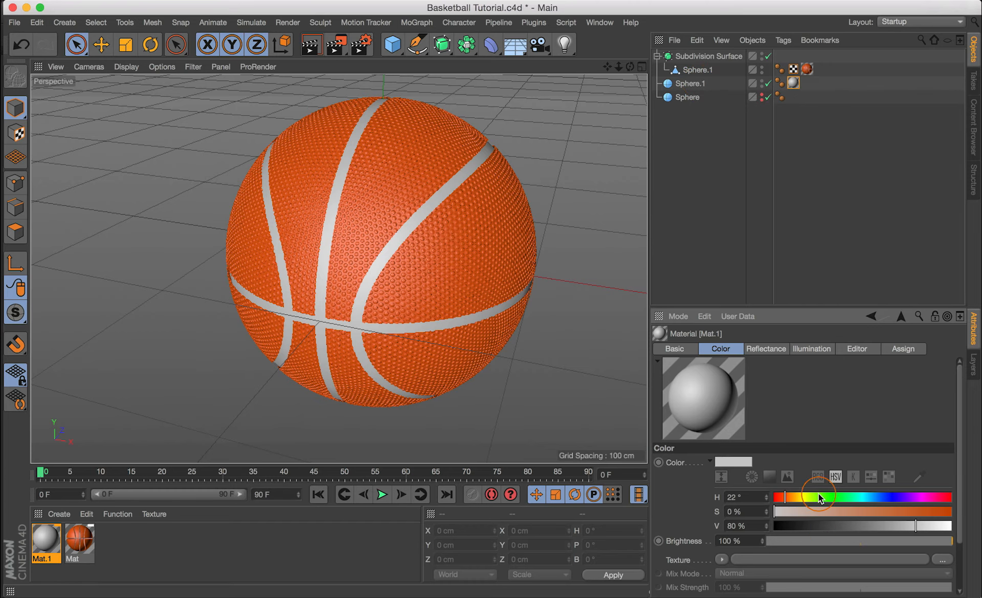
pyautogui.moveTo(915, 527); pyautogui.dragTo(792, 527)
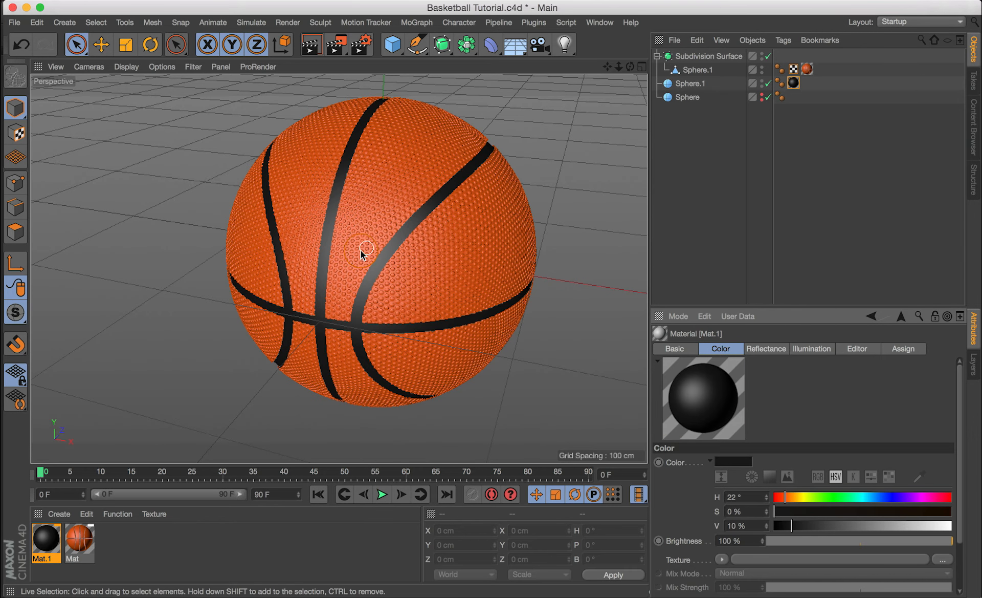
pyautogui.keyDown('alt'); pyautogui.moveTo(343, 265); pyautogui.dragTo(356, 244); pyautogui.keyUp('alt')
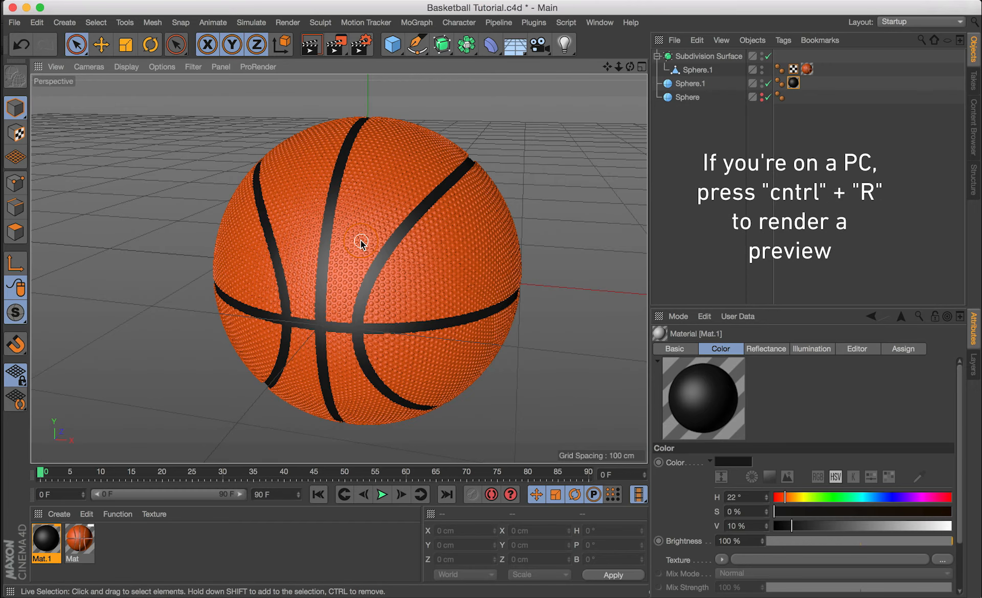
pyautogui.press('super+r')
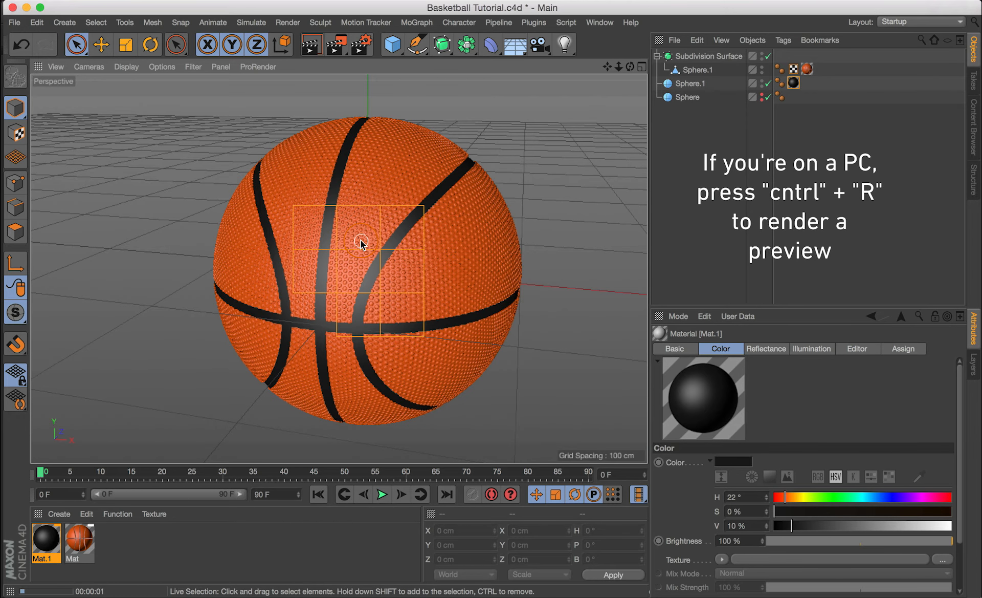
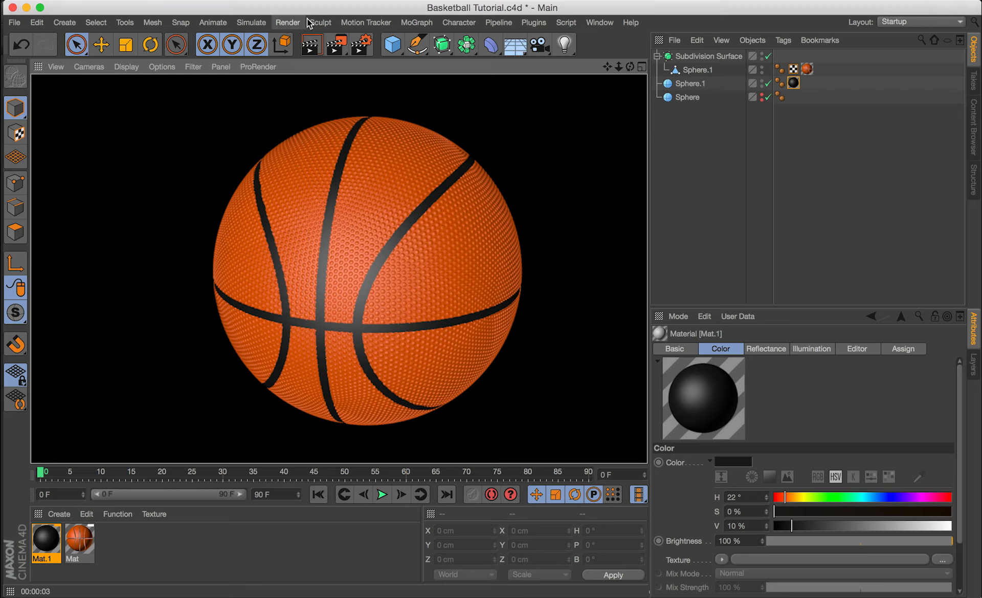
# Step: Switch the renderer to Physical in the render settings and set the anti-aliasing filter to Mitchell
pyautogui.click(286, 25)
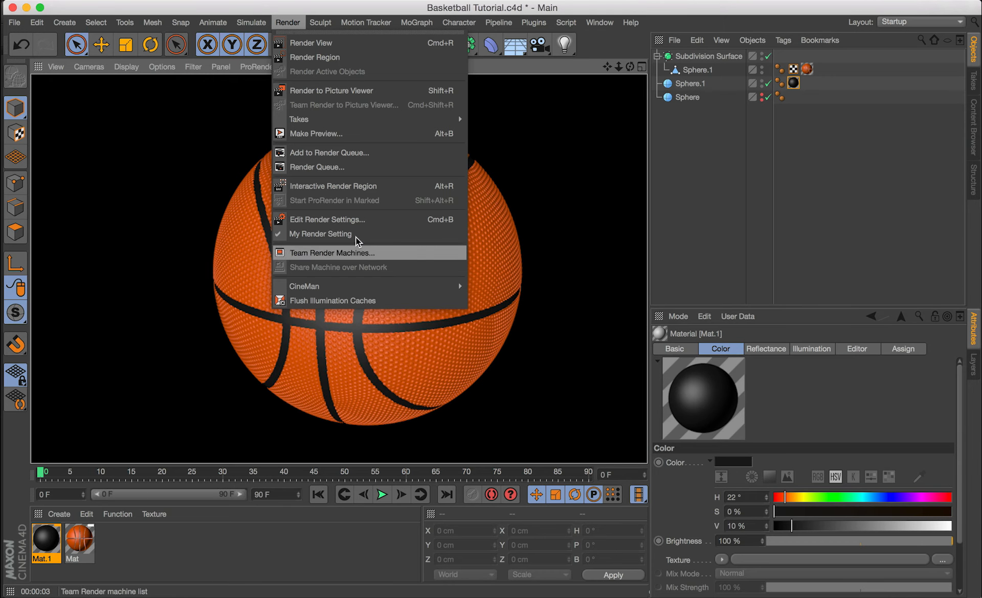
pyautogui.click(332, 221)
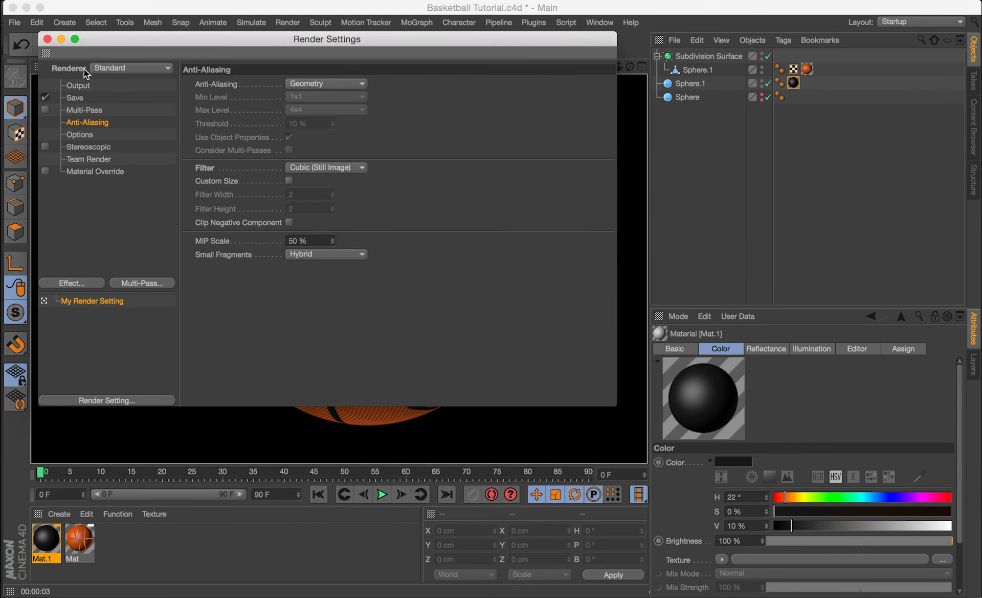
pyautogui.click(131, 68)
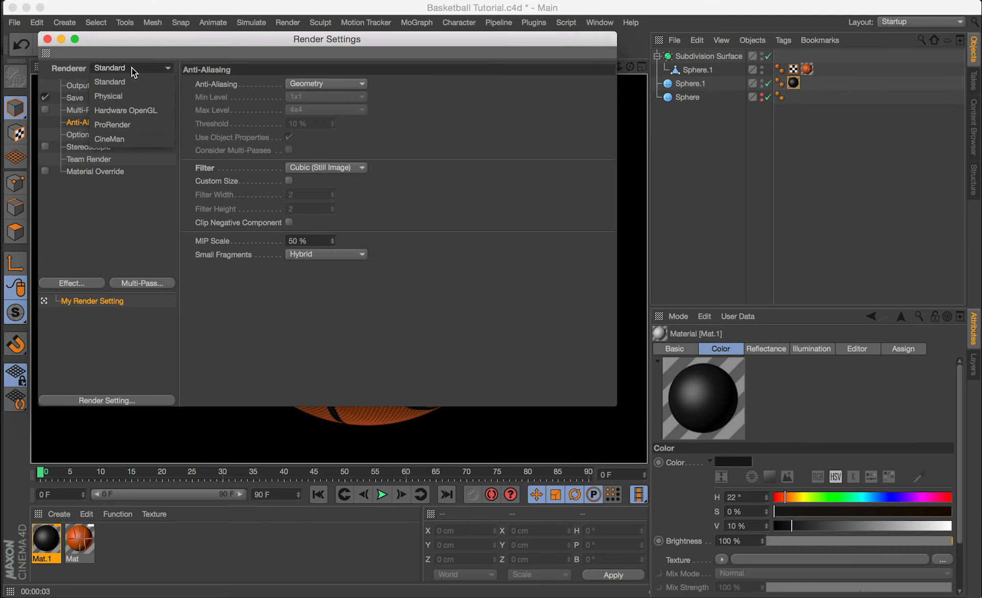
pyautogui.click(119, 94)
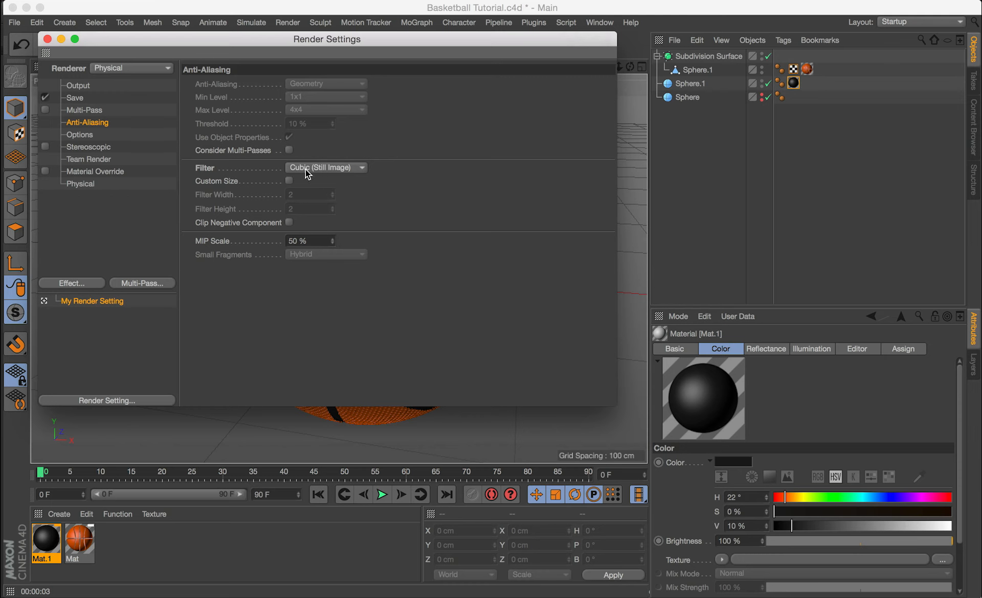
pyautogui.click(337, 169)
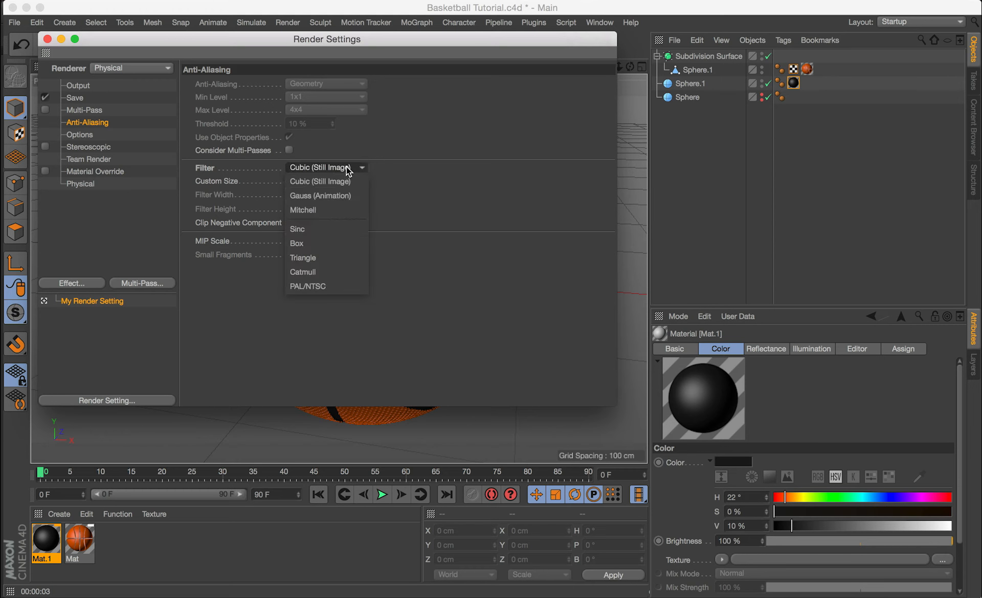
pyautogui.click(319, 210)
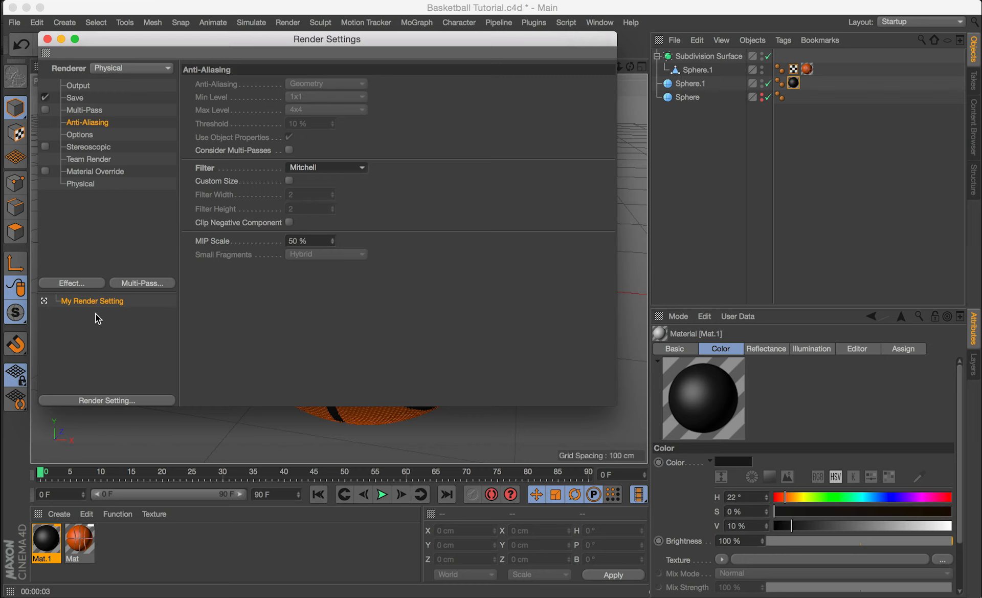
# Step: Add the Ambient Occlusion and Global Illumination effects to the render settings
pyautogui.click(72, 285)
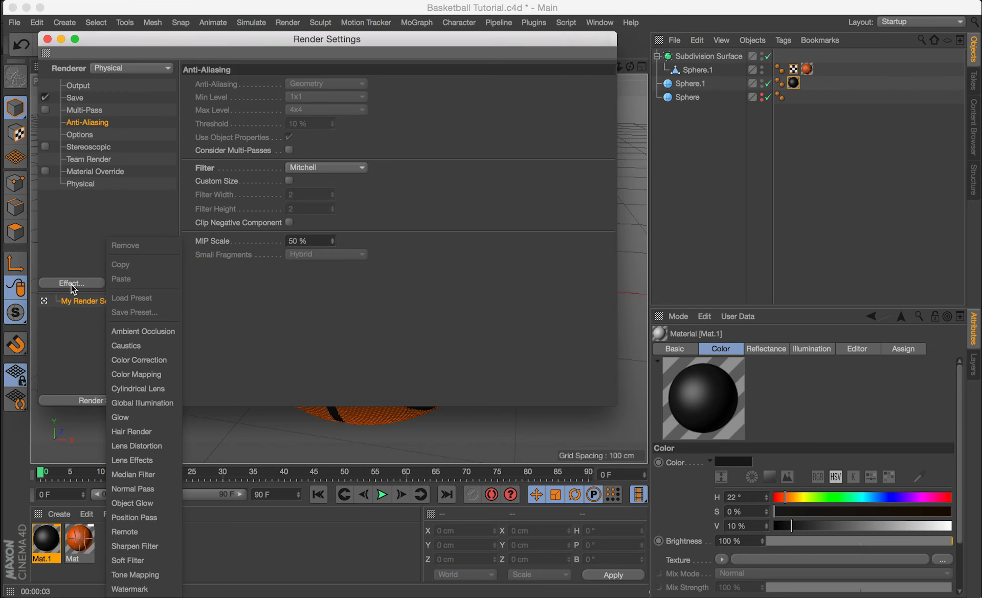
pyautogui.click(140, 331)
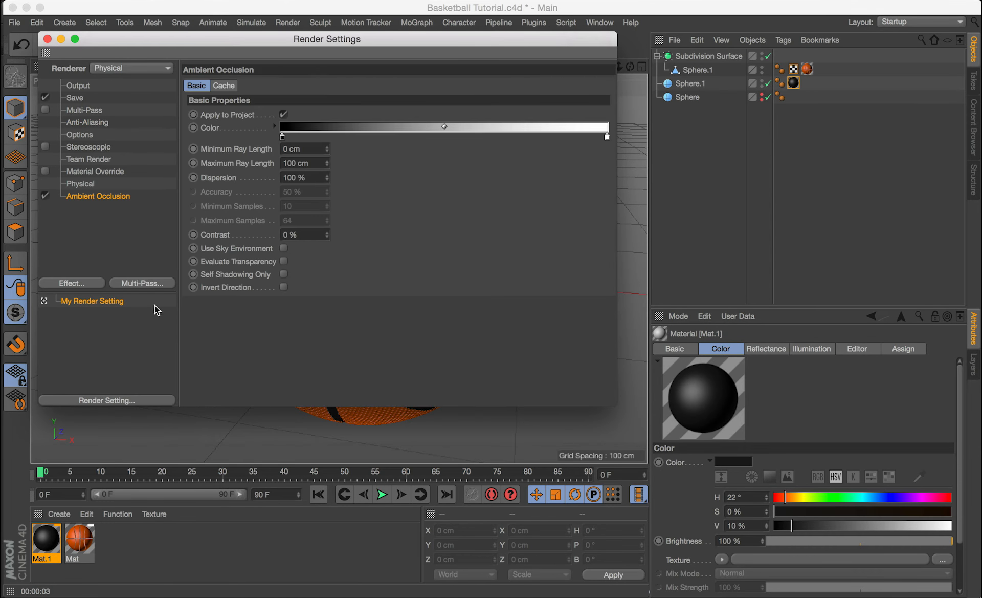
pyautogui.click(65, 282)
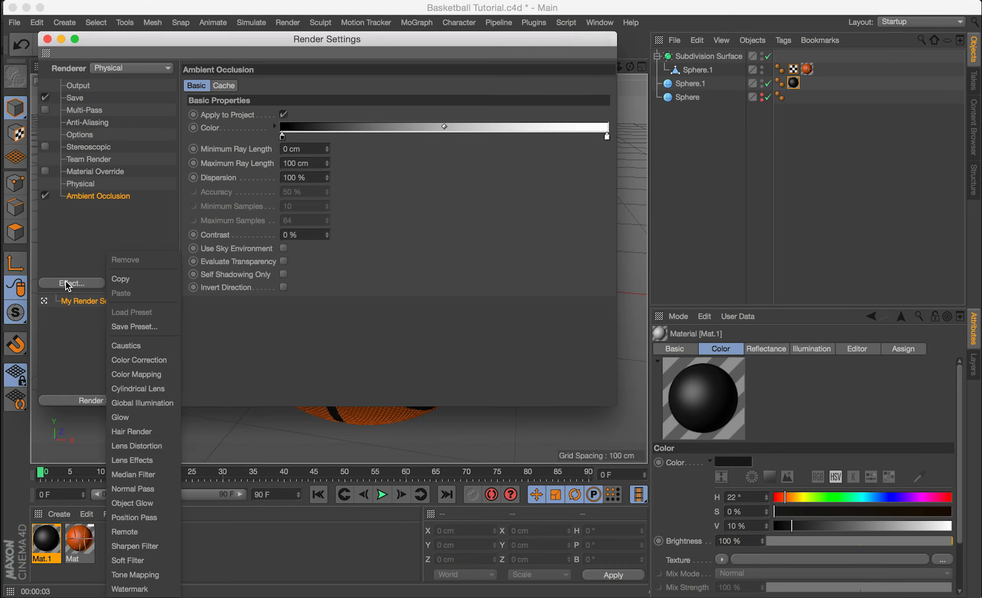
pyautogui.click(145, 401)
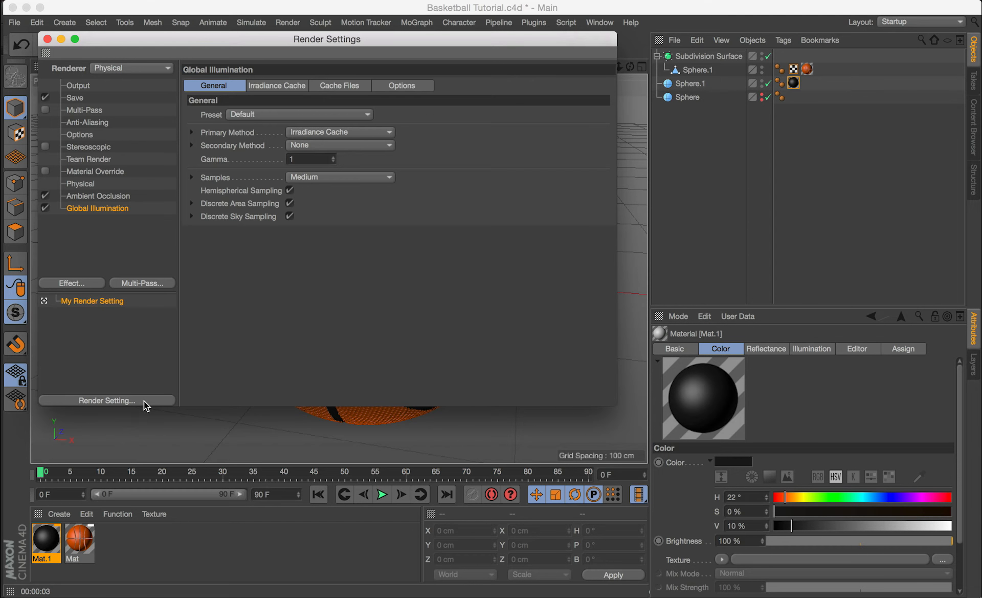
# Step: Try the Low sampling quality for the Physical renderer, returning it to Automatic
pyautogui.click(82, 184)
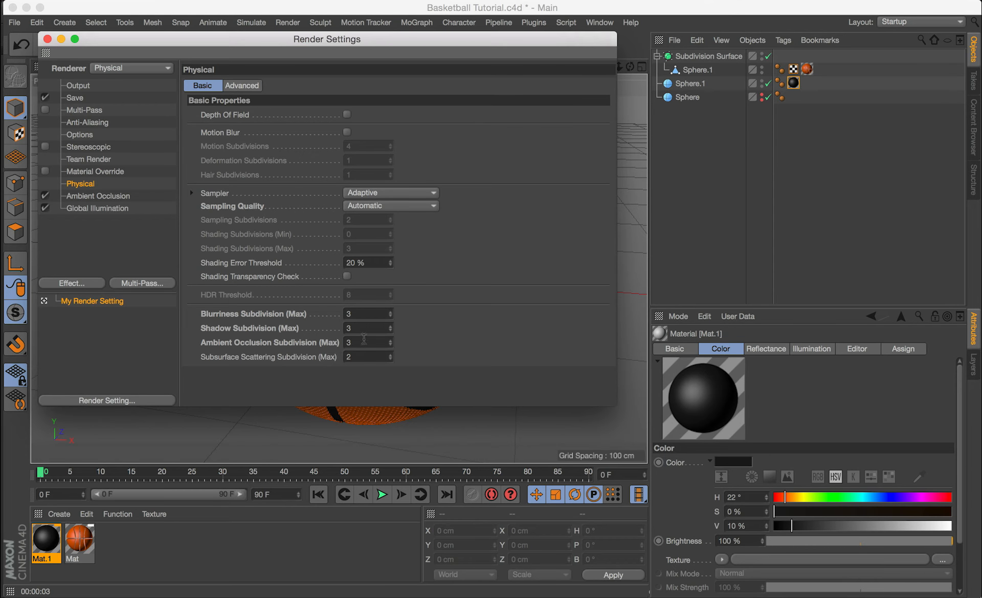
pyautogui.click(382, 206)
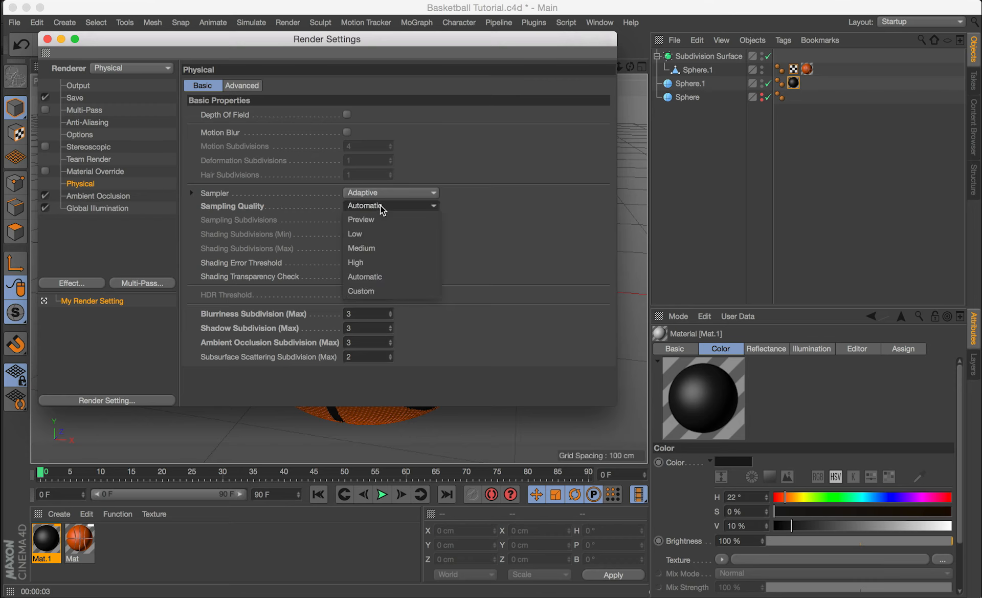
pyautogui.click(378, 236)
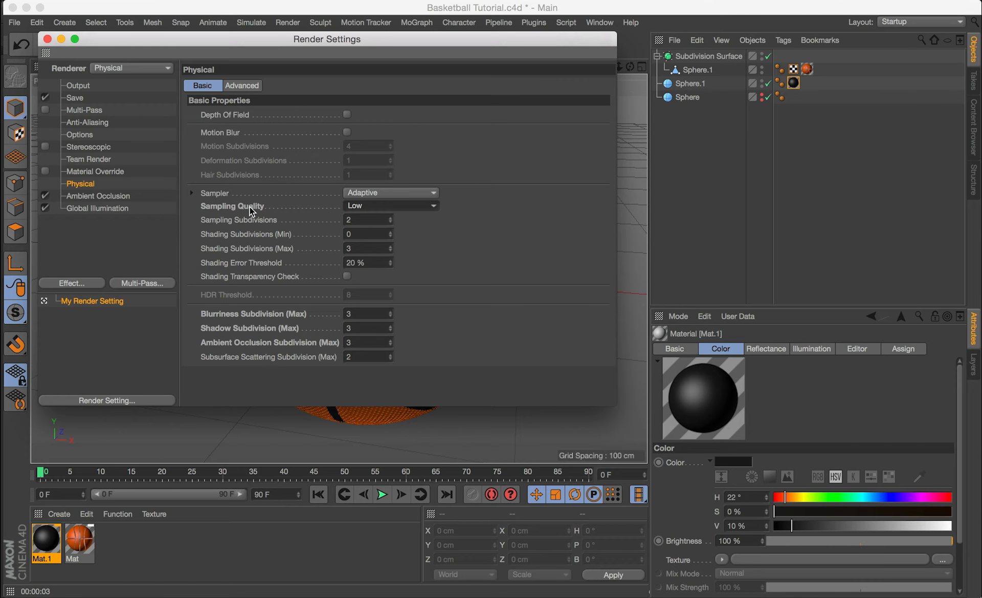
pyautogui.click(363, 207)
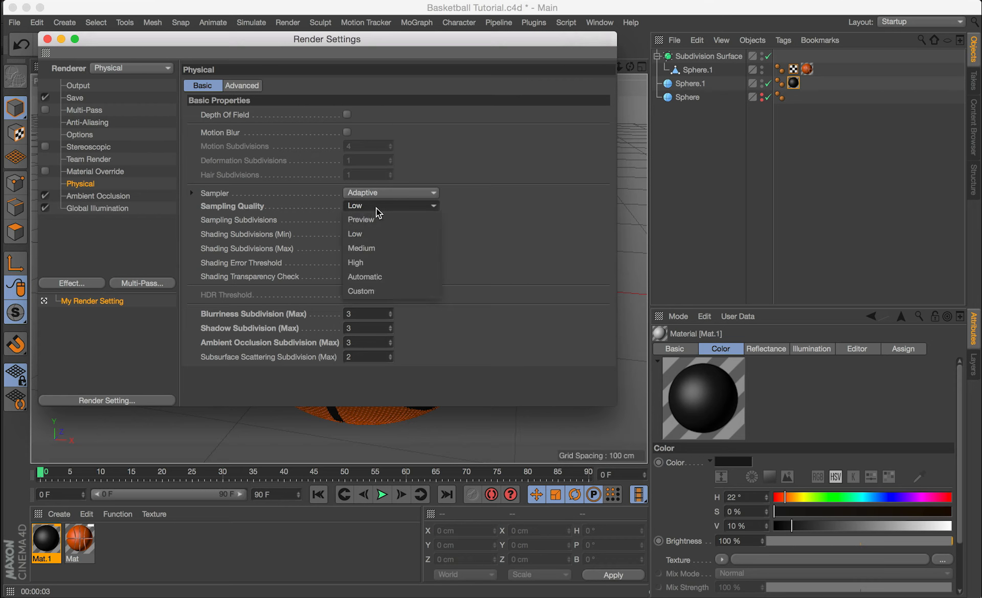
pyautogui.click(371, 277)
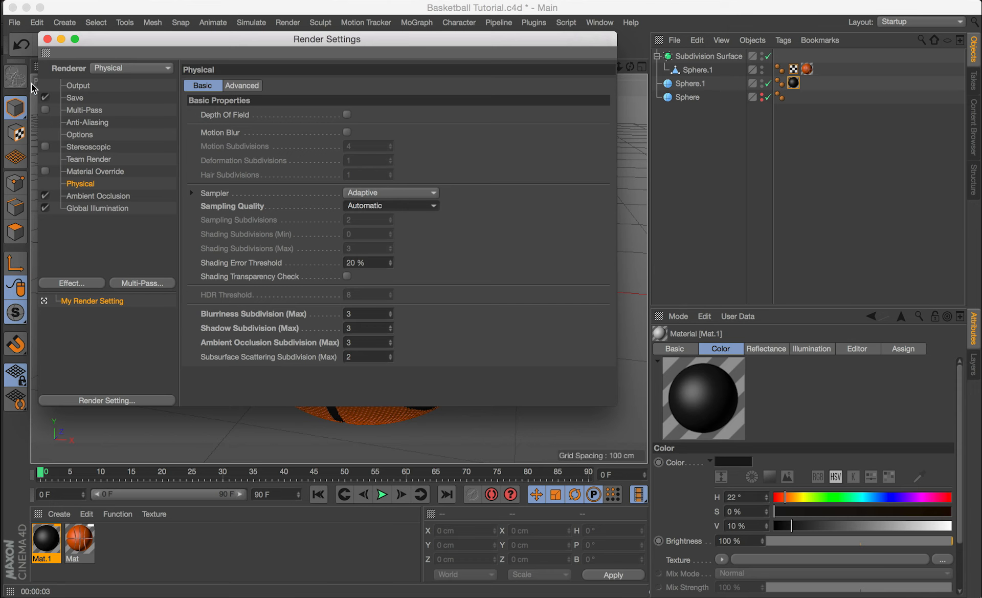
# Step: Close the render settings and render a new viewport preview of the basketball from farther away
pyautogui.click(47, 39)
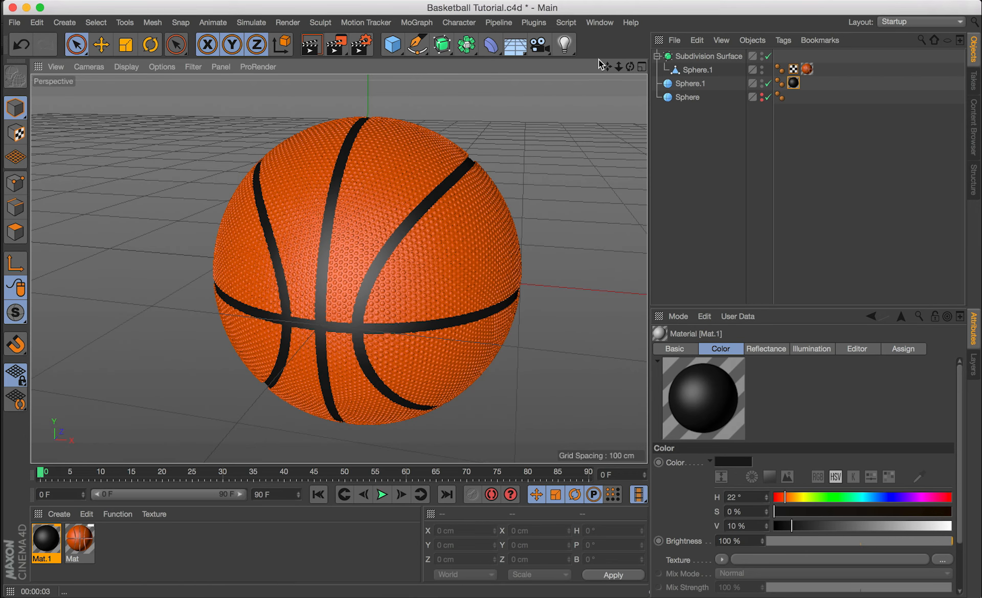
pyautogui.moveTo(618, 67); pyautogui.dragTo(593, 67)
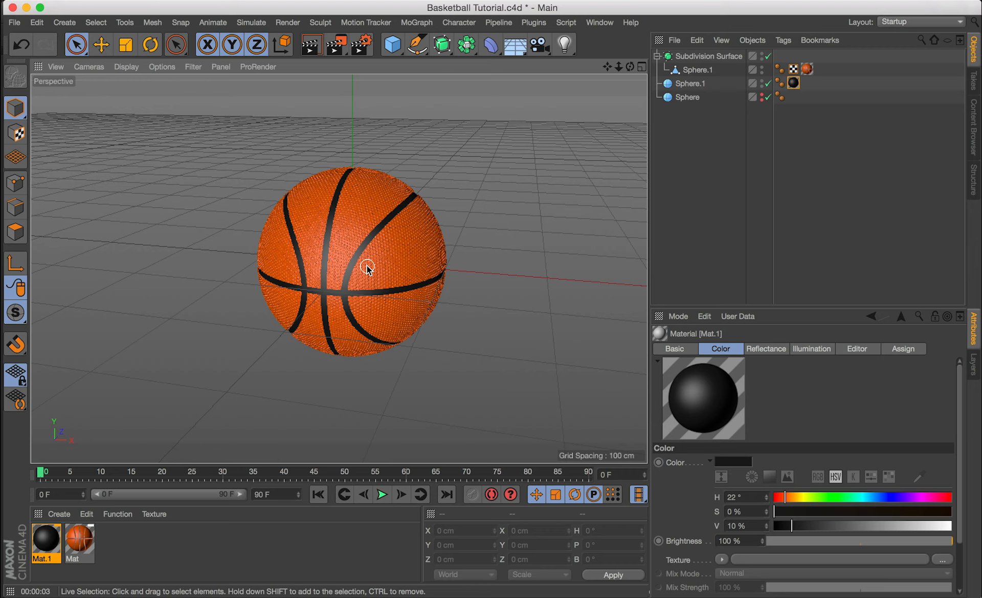
pyautogui.press('super+r')
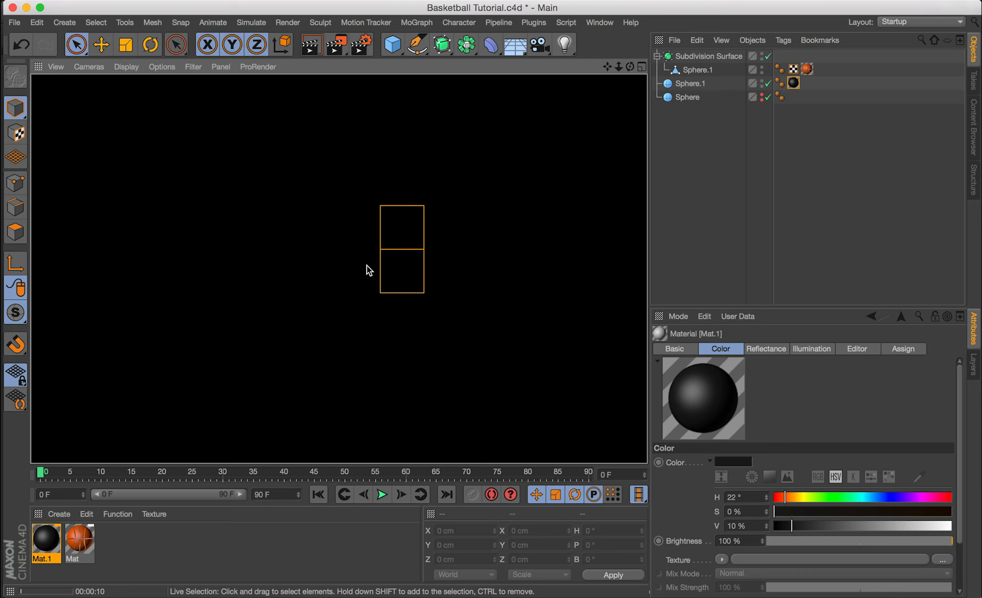
# Step: Stop the preview render and add the SceneLight Plus lighting preset from the Colorcubic_SceneLight_Plus_v1.4 library to the scene
pyautogui.click(713, 159)
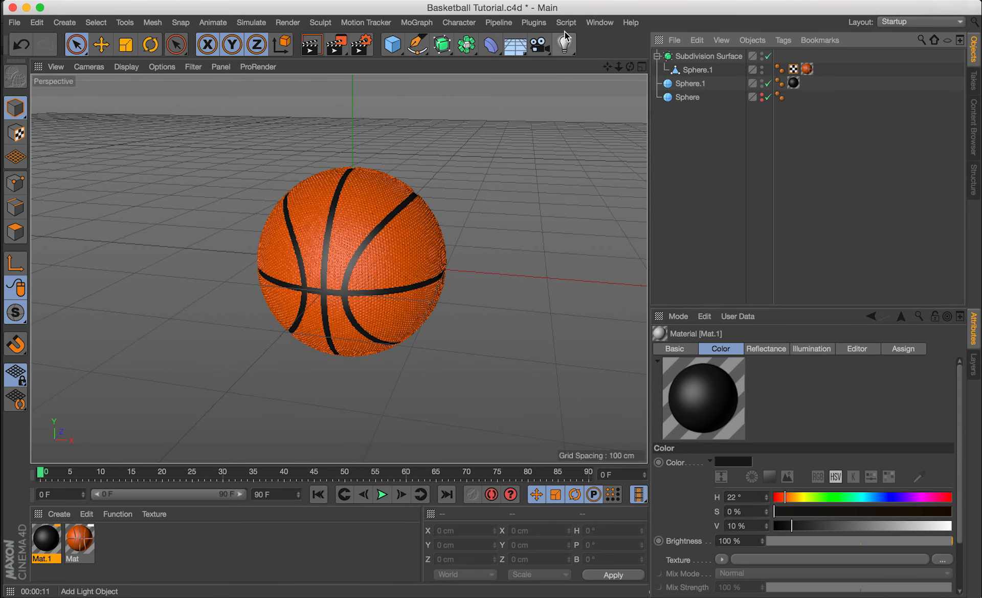
pyautogui.click(599, 23)
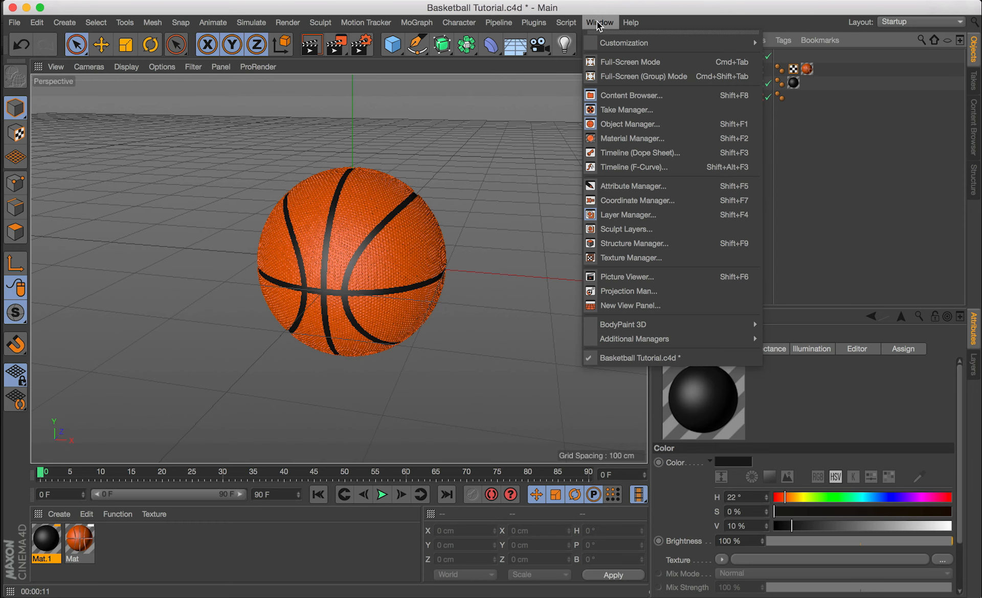
pyautogui.click(620, 97)
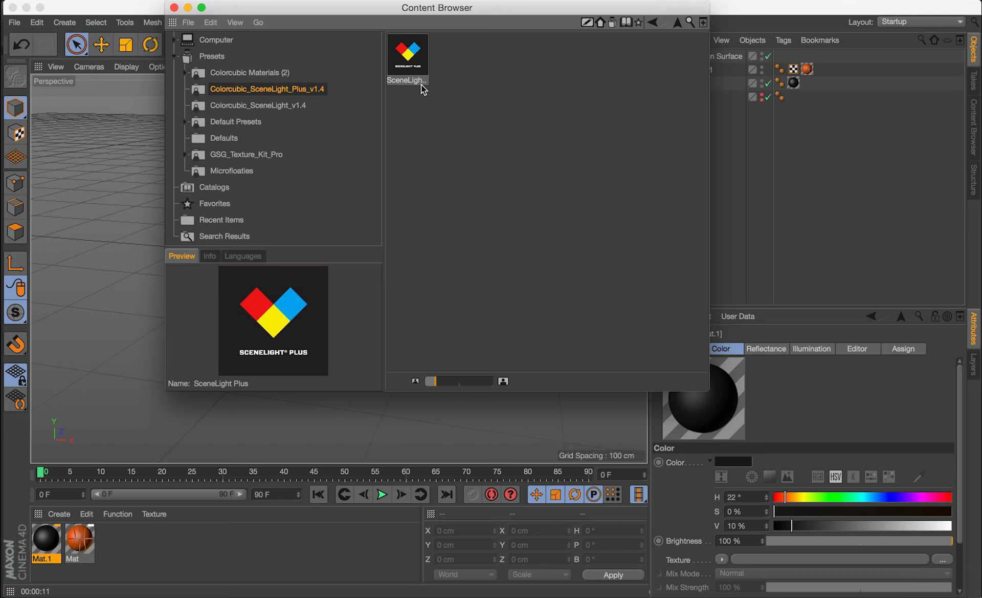
pyautogui.doubleClick(409, 56)
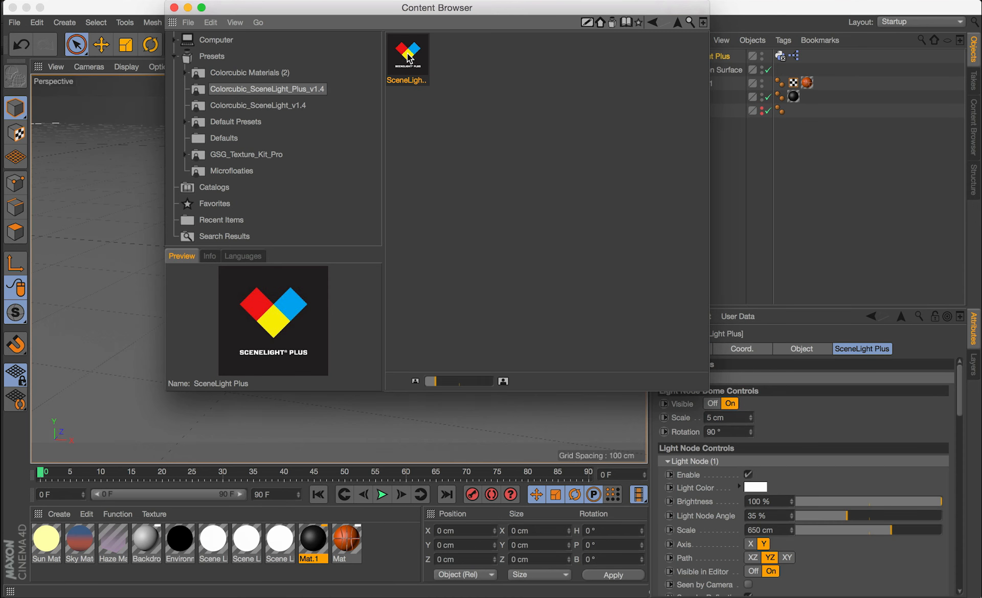
pyautogui.click(174, 7)
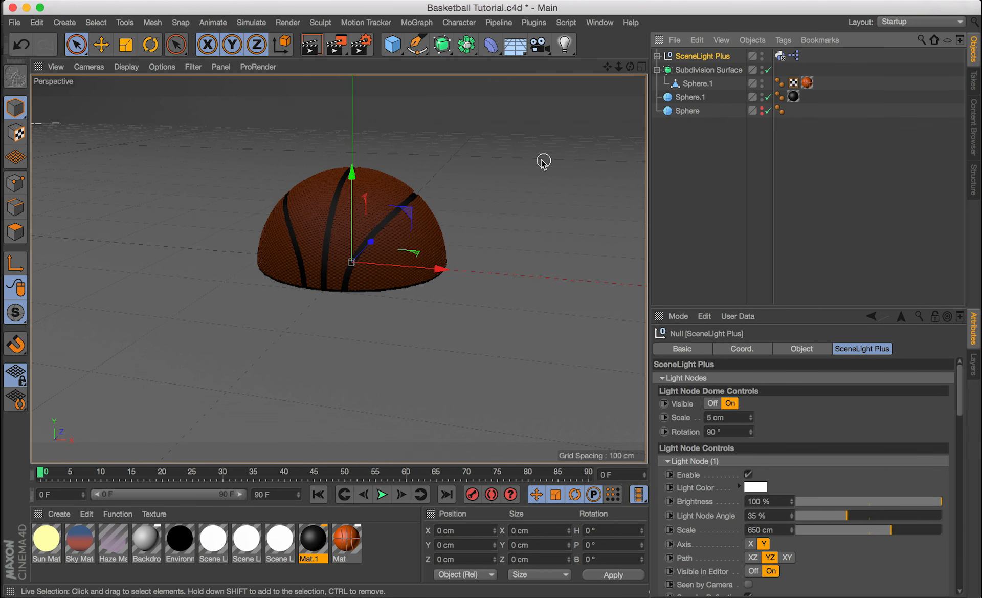
pyautogui.click(716, 149)
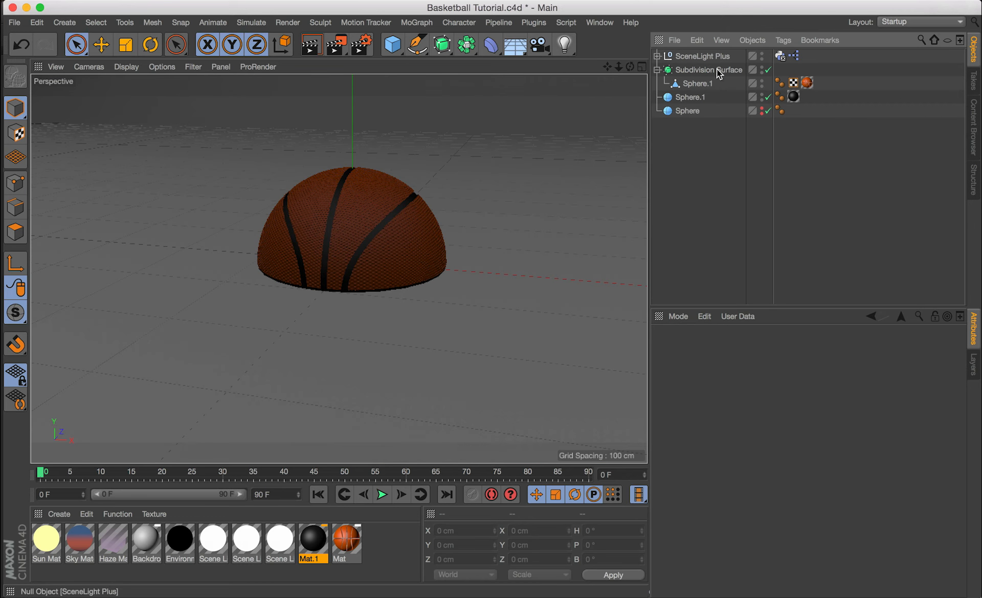
# Step: Collapse the Subdivision Surface hierarchy and add a Null object to the scene
pyautogui.click(657, 70)
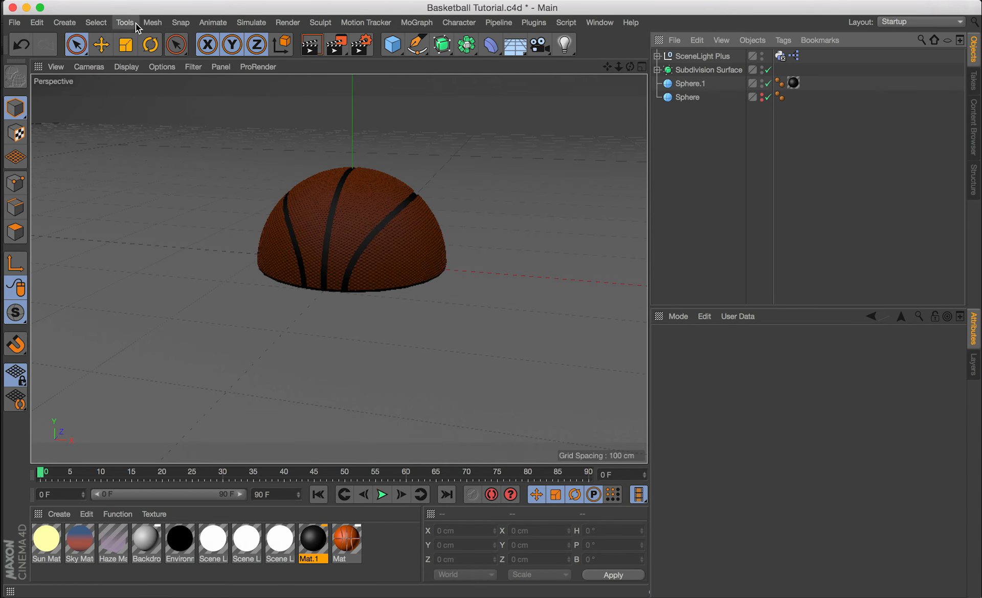
pyautogui.click(65, 22)
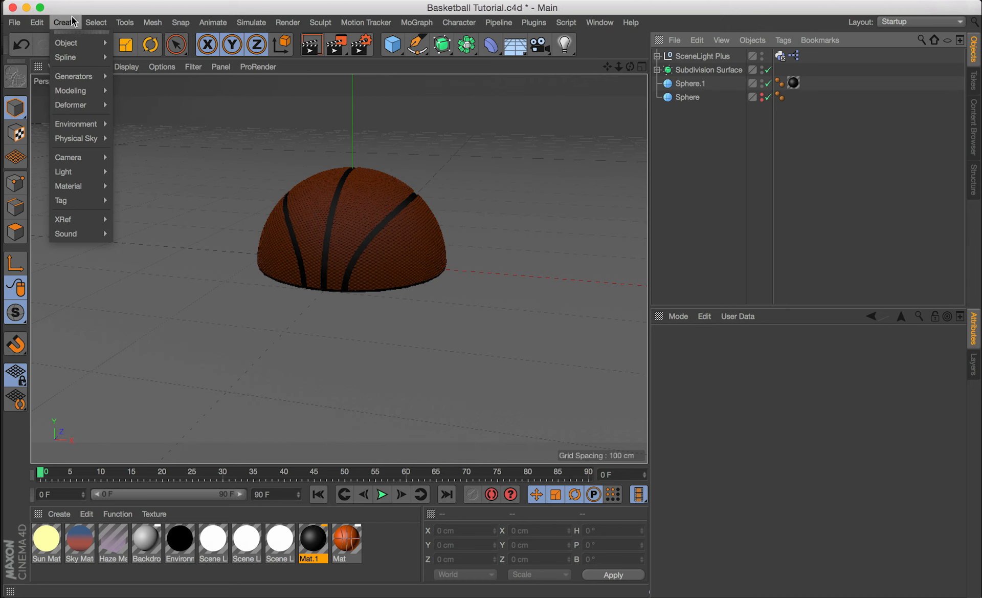
pyautogui.moveTo(67, 38)
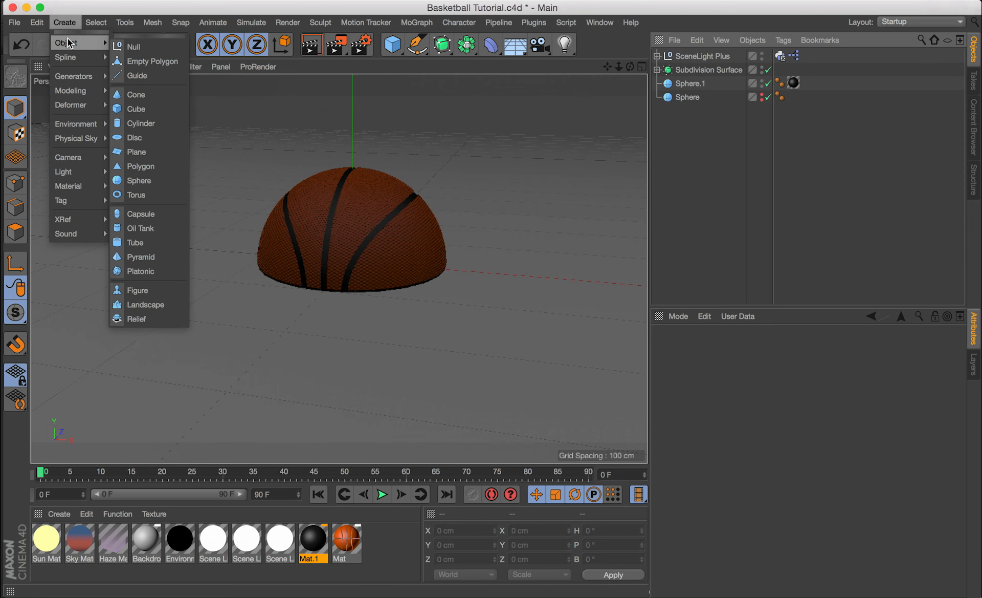
pyautogui.click(152, 45)
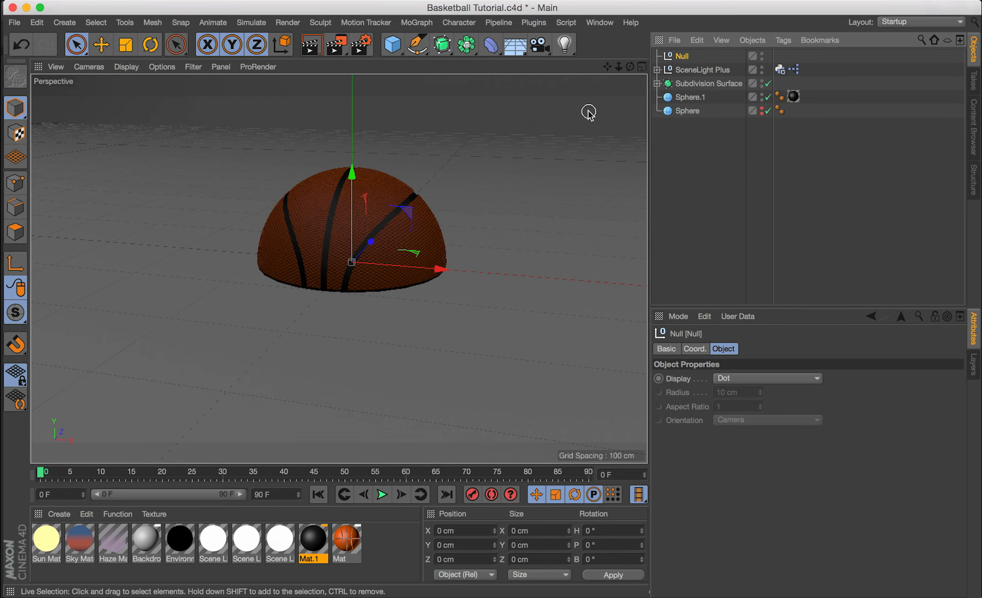
# Step: Group the Subdivision Surface and the black inner Sphere.1 under the Null, dismissing the Backblaze notification
pyautogui.click(697, 86)
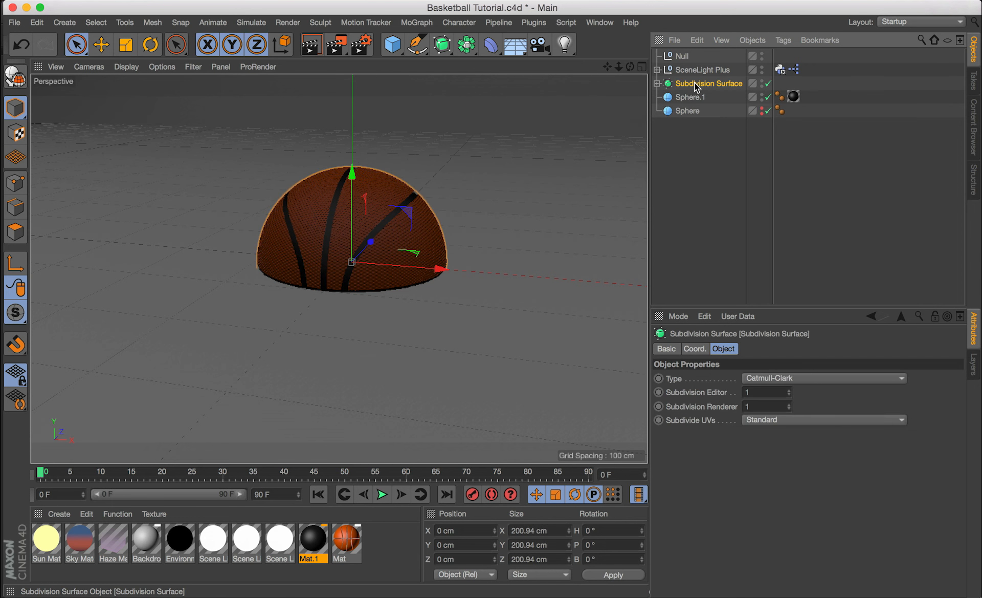
pyautogui.click(657, 83)
pyautogui.click(657, 84)
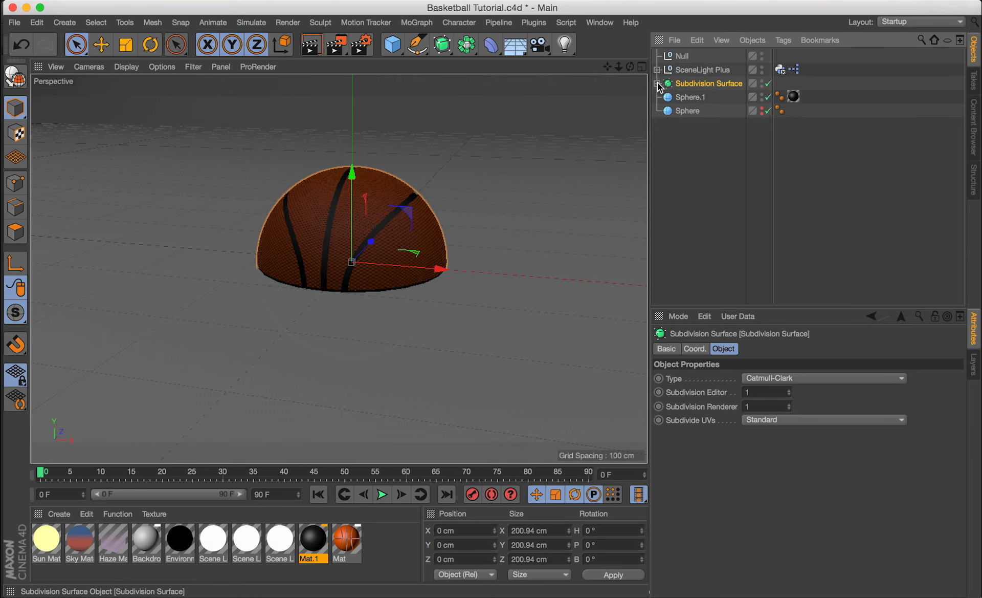
pyautogui.keyDown('ctrl'); pyautogui.click(692, 98); pyautogui.keyUp('ctrl')
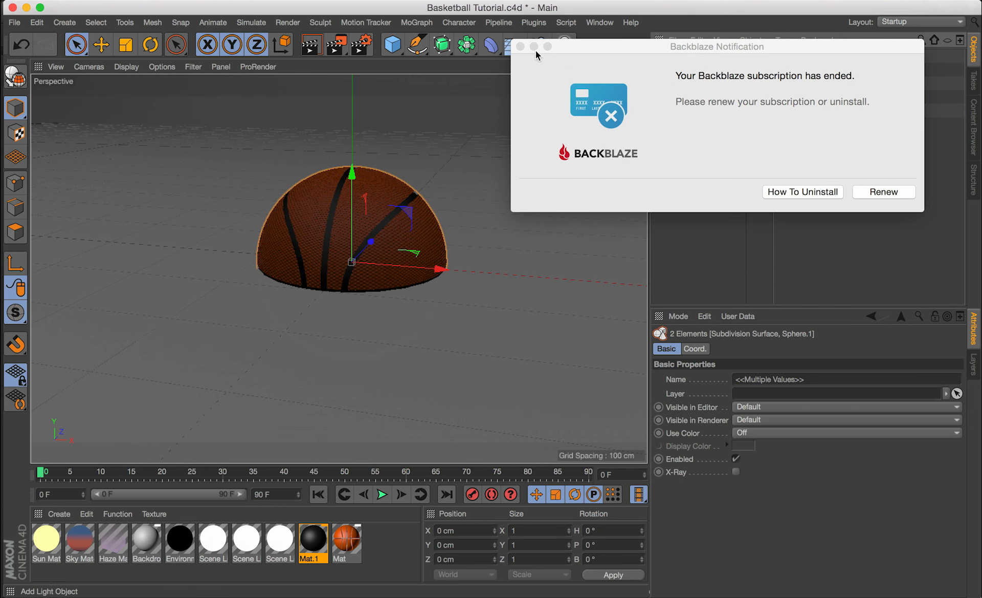
pyautogui.click(517, 44)
pyautogui.moveTo(705, 96); pyautogui.dragTo(685, 59)
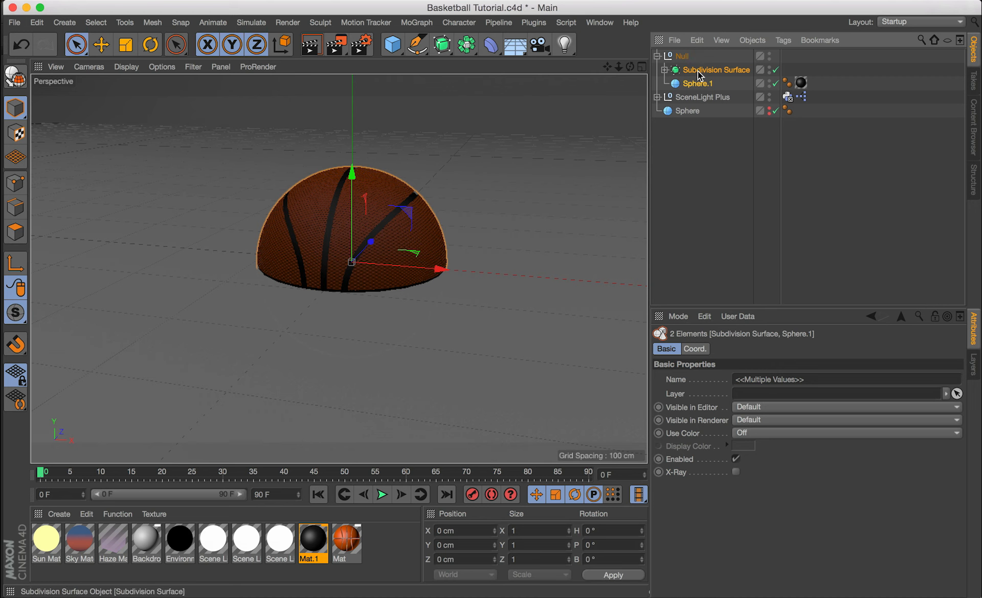
pyautogui.click(657, 56)
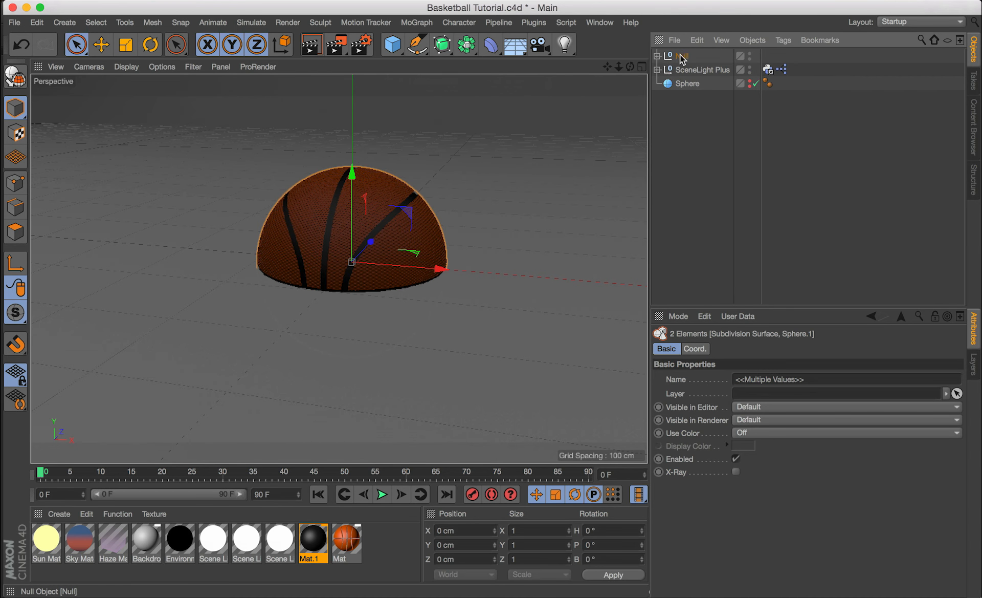
# Step: Raise the basketball's Null along Y to about 103.8 cm so the ball rests on the floor
pyautogui.click(682, 57)
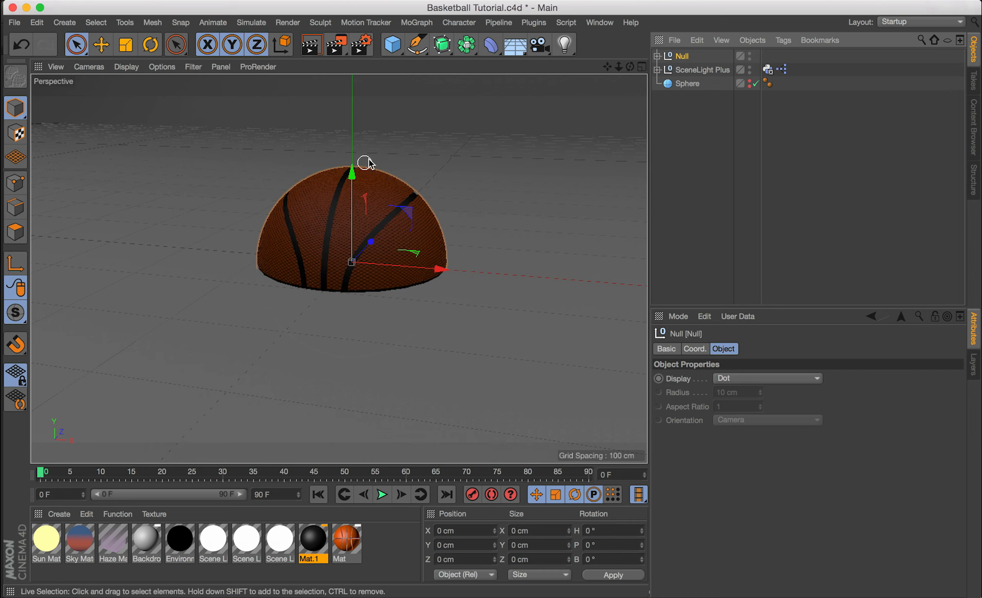
pyautogui.moveTo(348, 173); pyautogui.dragTo(355, 80)
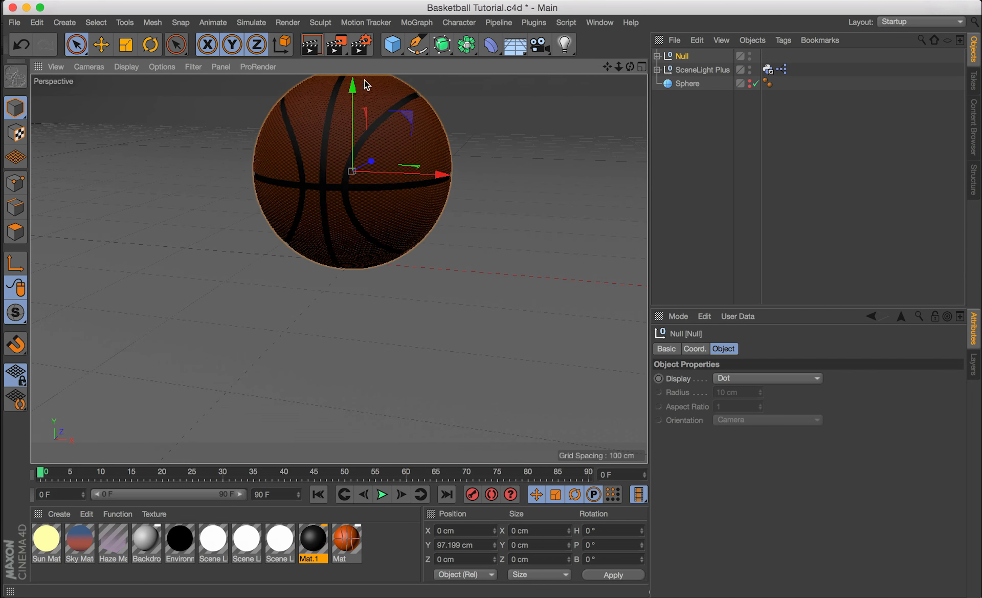
pyautogui.moveTo(607, 67); pyautogui.dragTo(608, 65)
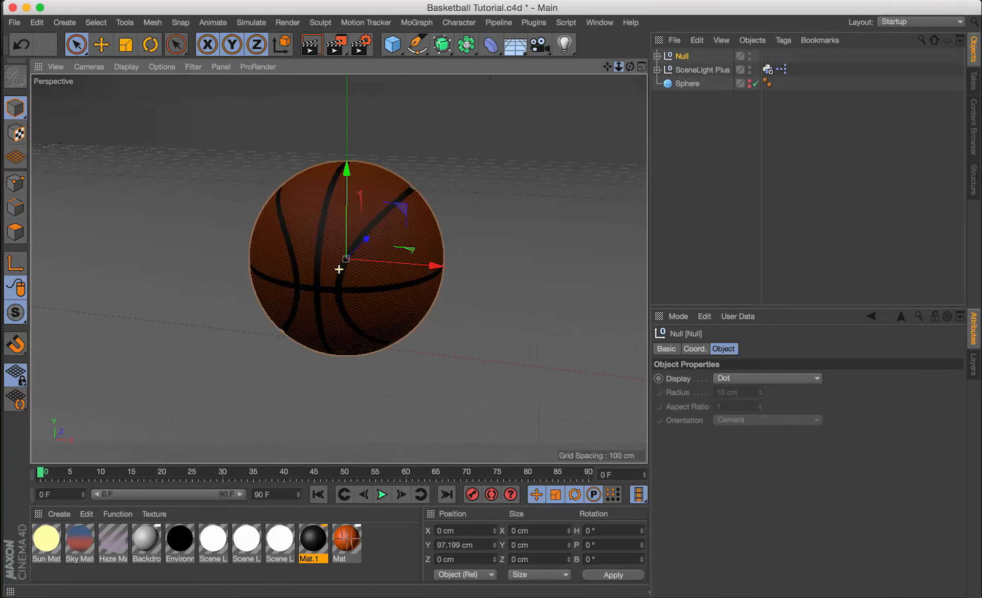
pyautogui.scroll(-3, 339, 267)
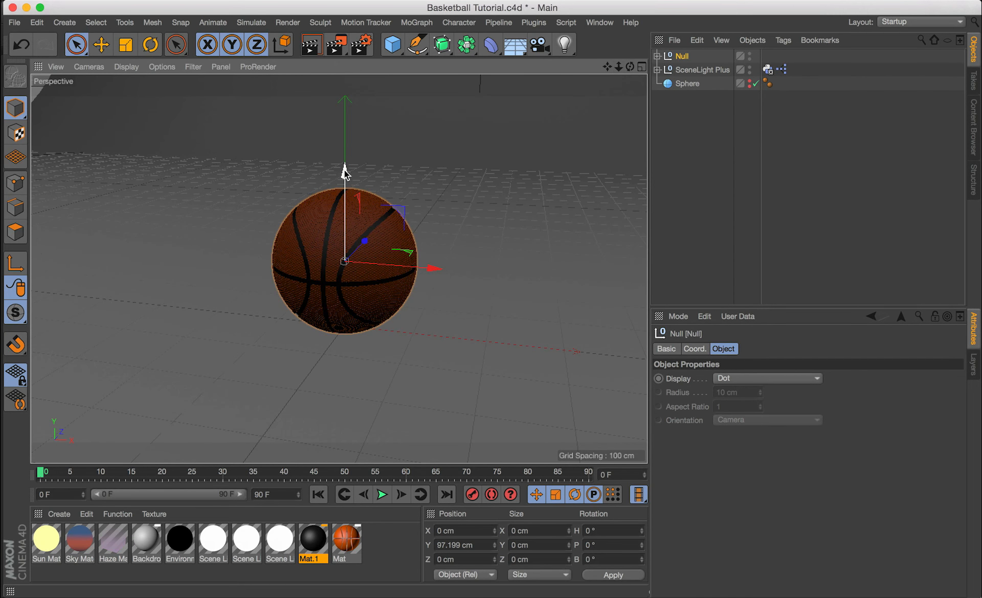
pyautogui.moveTo(347, 174); pyautogui.dragTo(346, 168)
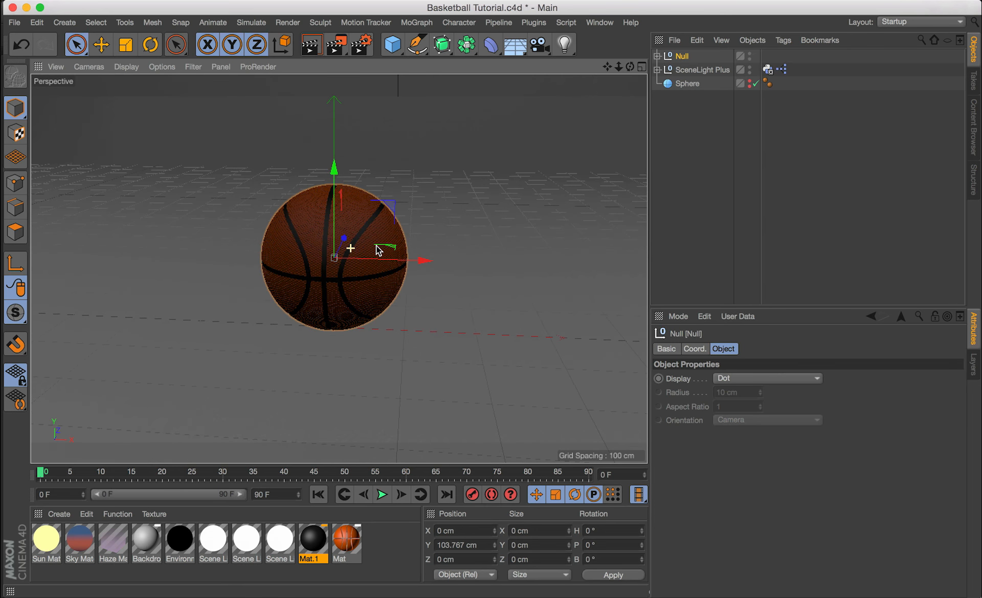
# Step: Reduce the scale of SceneLight Plus's light node dome to 2.71 cm
pyautogui.click(711, 72)
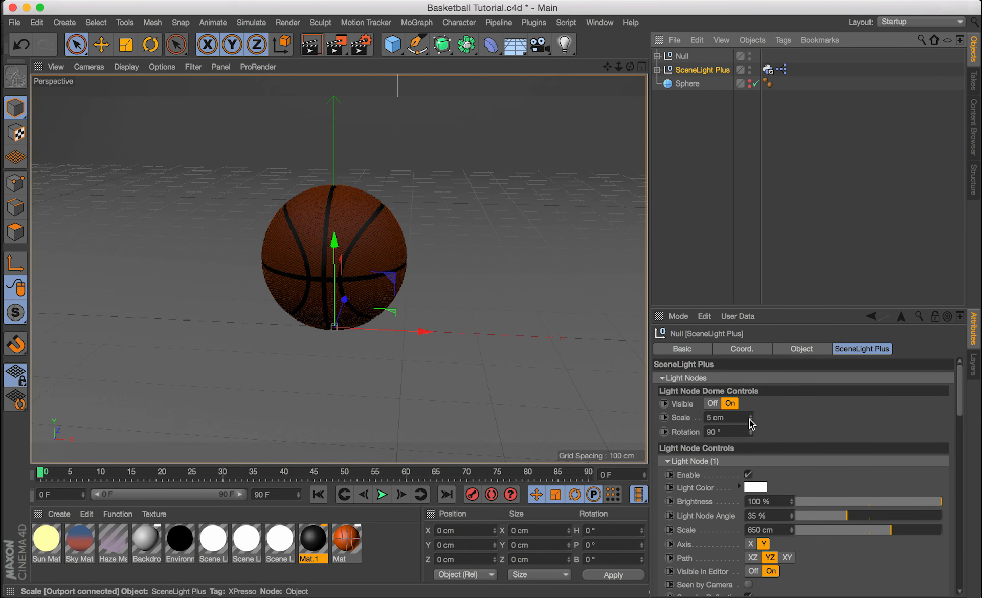
pyautogui.moveTo(750, 419); pyautogui.dragTo(750, 470)
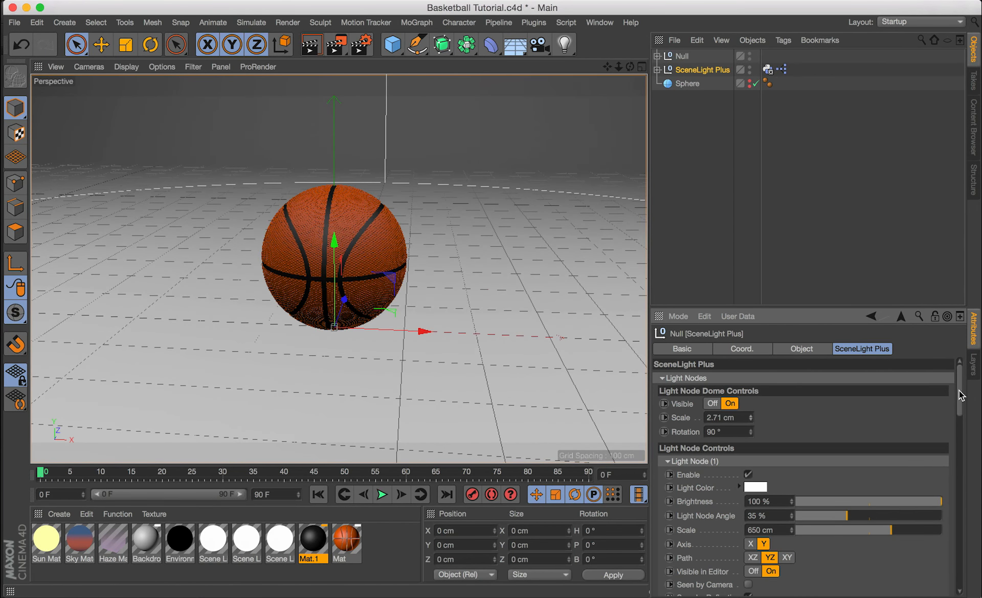
# Step: Turn on the HDRI and enable the sun in the SceneLight Plus settings
pyautogui.moveTo(959, 397); pyautogui.dragTo(965, 512)
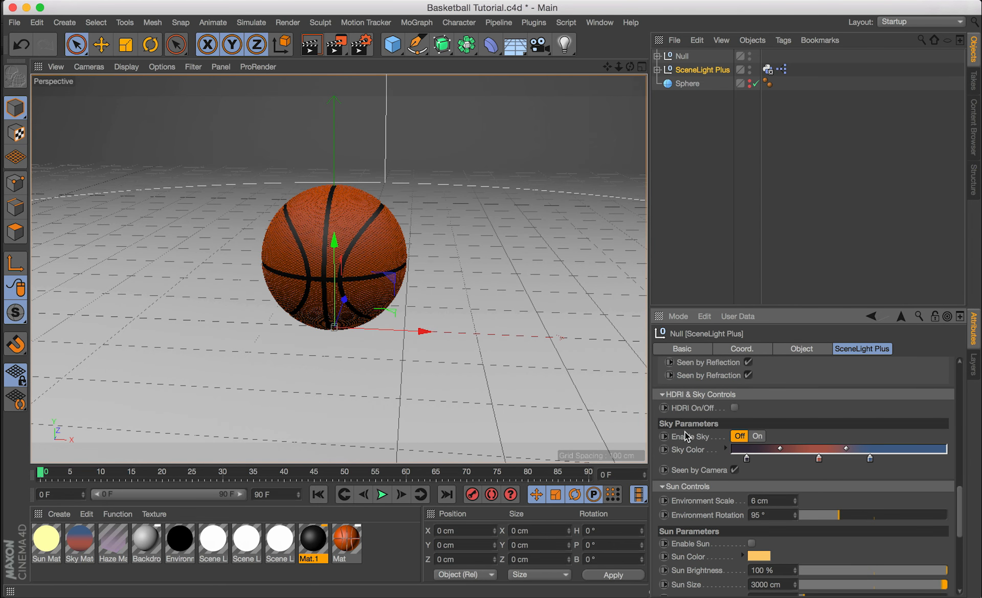
pyautogui.click(735, 408)
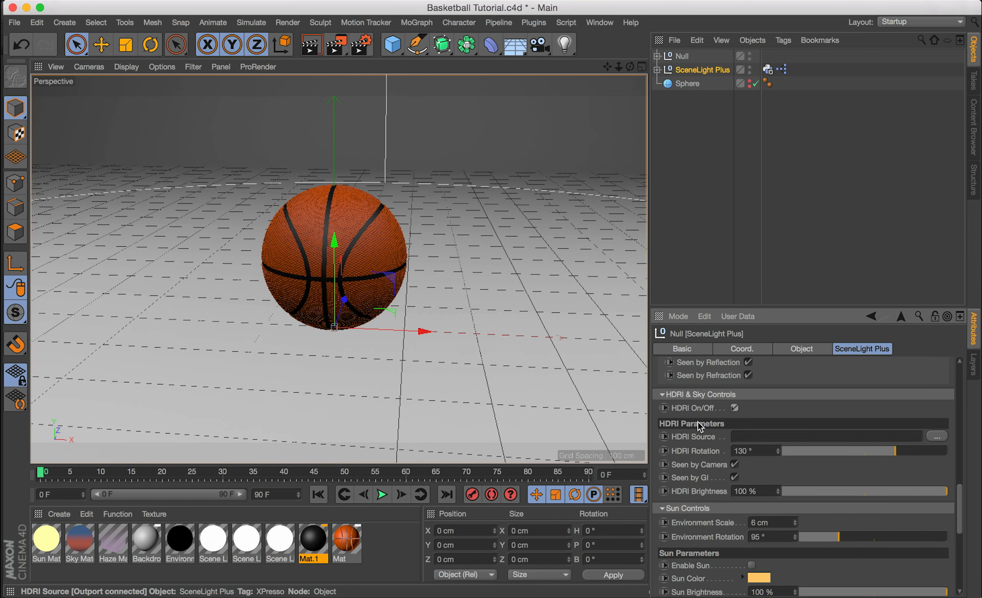
pyautogui.moveTo(962, 495)
pyautogui.mouseDown()
pyautogui.moveTo(965, 519)
pyautogui.moveTo(965, 487)
pyautogui.mouseUp()
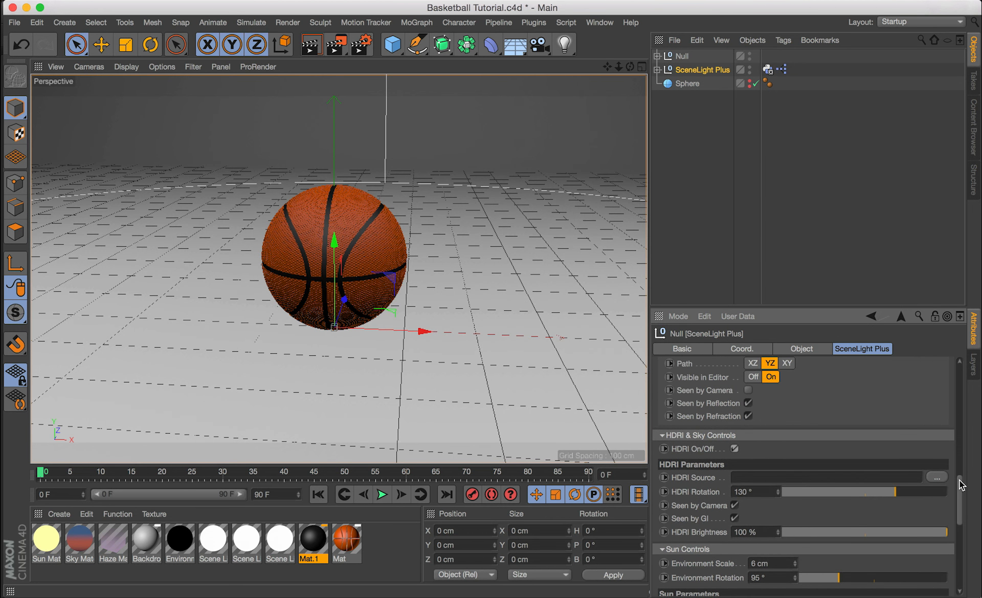
pyautogui.click(734, 449)
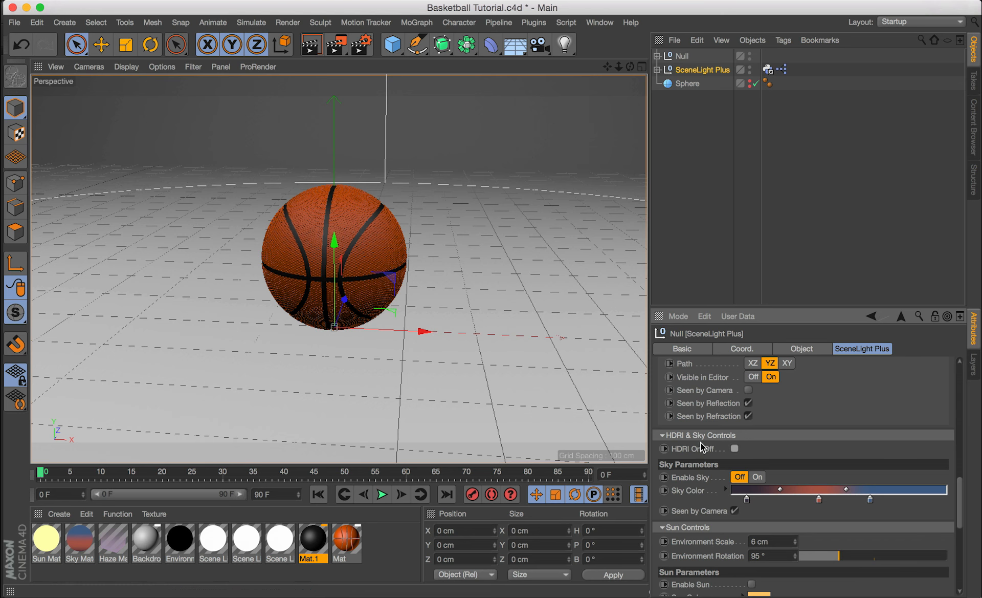
pyautogui.click(734, 448)
pyautogui.moveTo(960, 484); pyautogui.dragTo(965, 522)
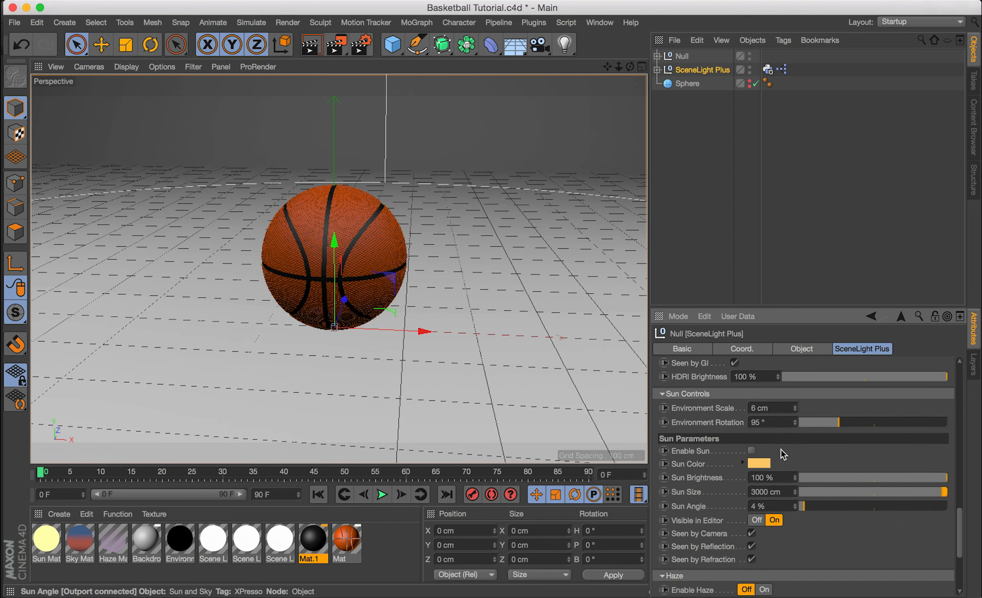
pyautogui.click(752, 451)
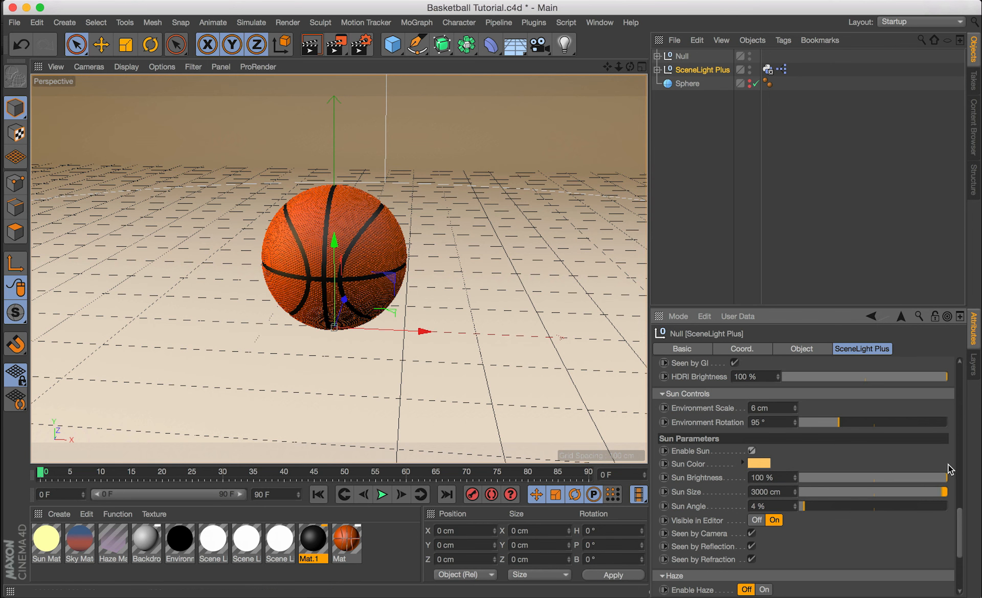
# Step: Load hdri-sky-055_2.jpg from the HDRI resources folder as the SceneLight Plus HDRI source
pyautogui.moveTo(961, 522); pyautogui.dragTo(966, 495)
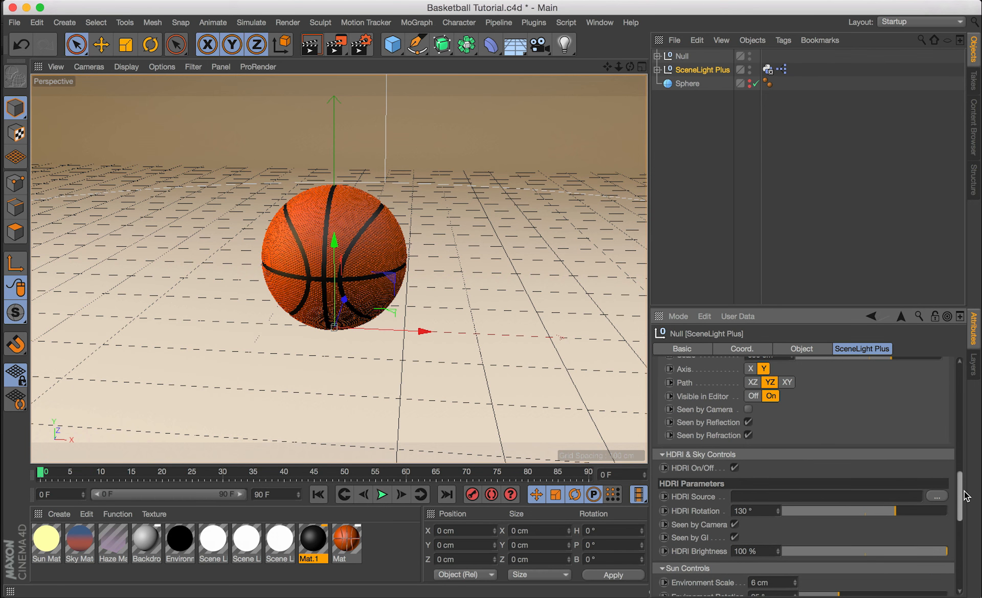
pyautogui.click(937, 496)
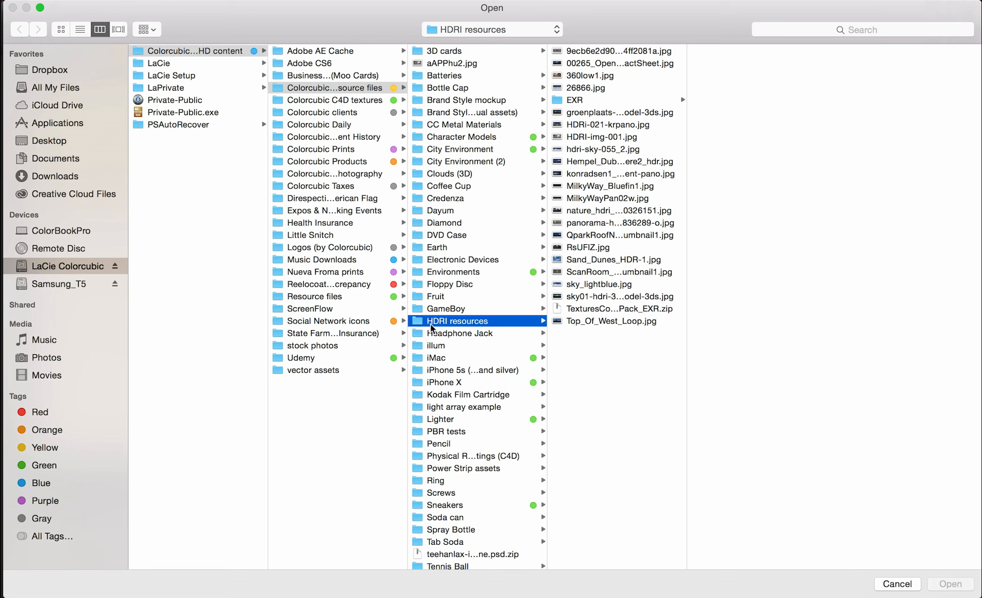
pyautogui.click(601, 113)
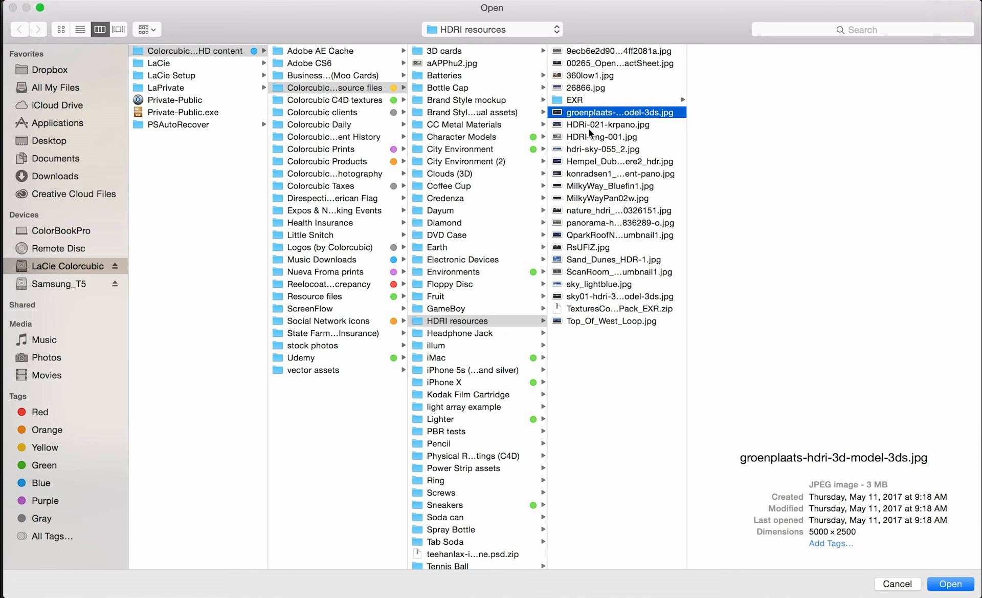
pyautogui.click(591, 125)
pyautogui.click(589, 137)
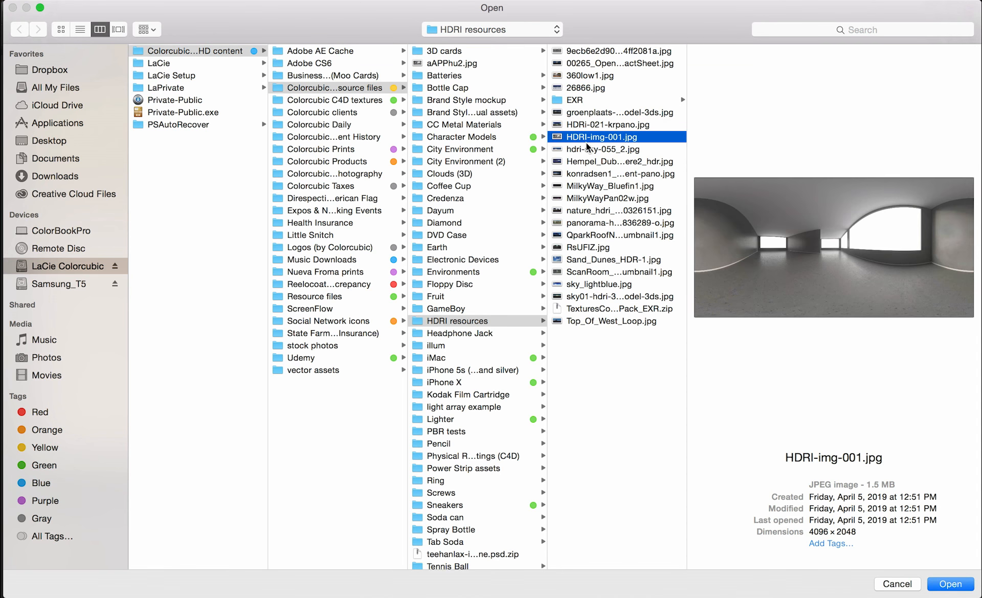
pyautogui.click(587, 149)
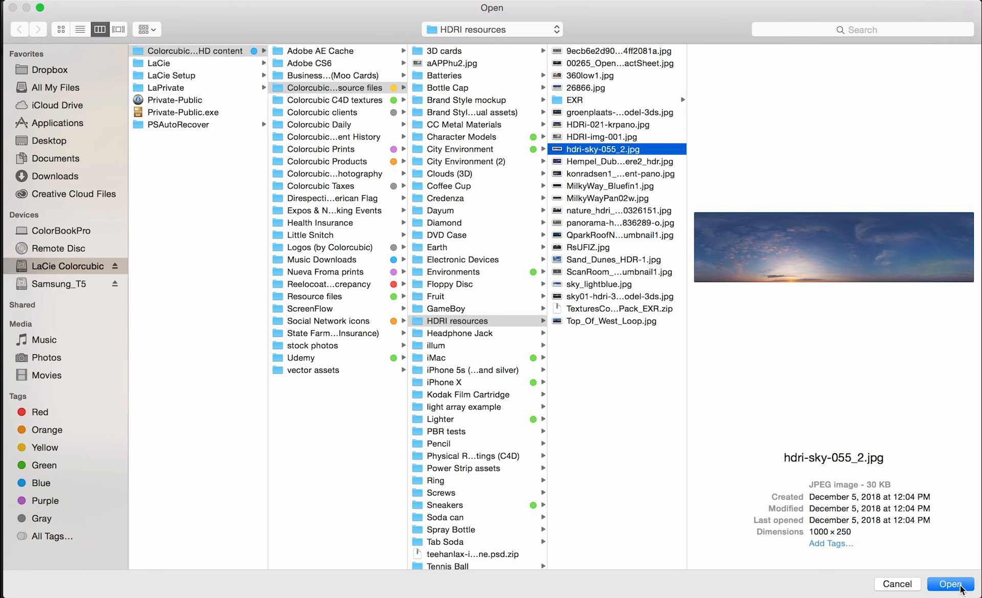
pyautogui.click(955, 584)
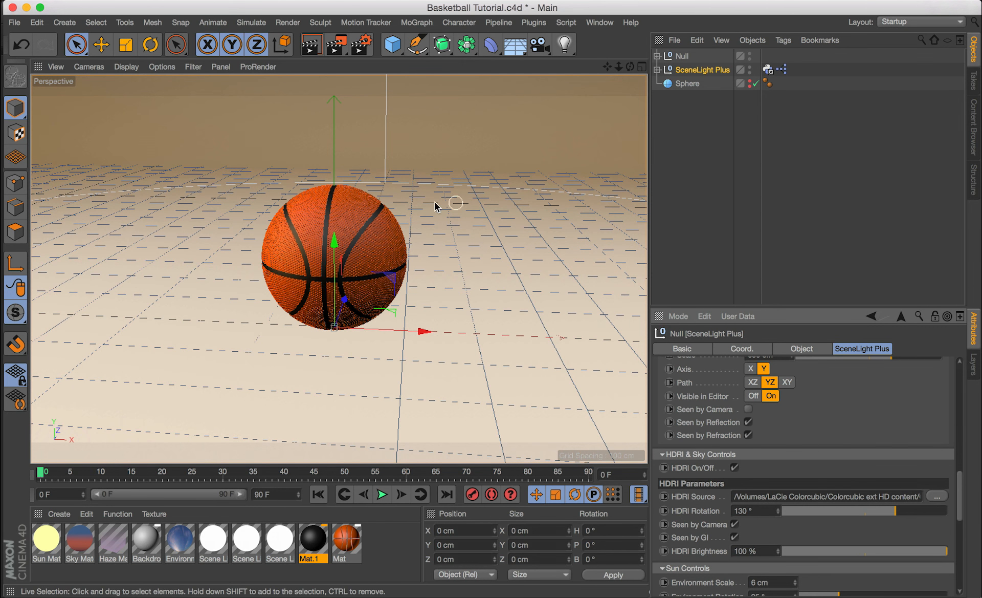
# Step: Inspect the sky and sun behind the ball, then render a viewport preview of the basketball from the front
pyautogui.keyDown('alt'); pyautogui.moveTo(340, 262); pyautogui.dragTo(141, 190); pyautogui.keyUp('alt')
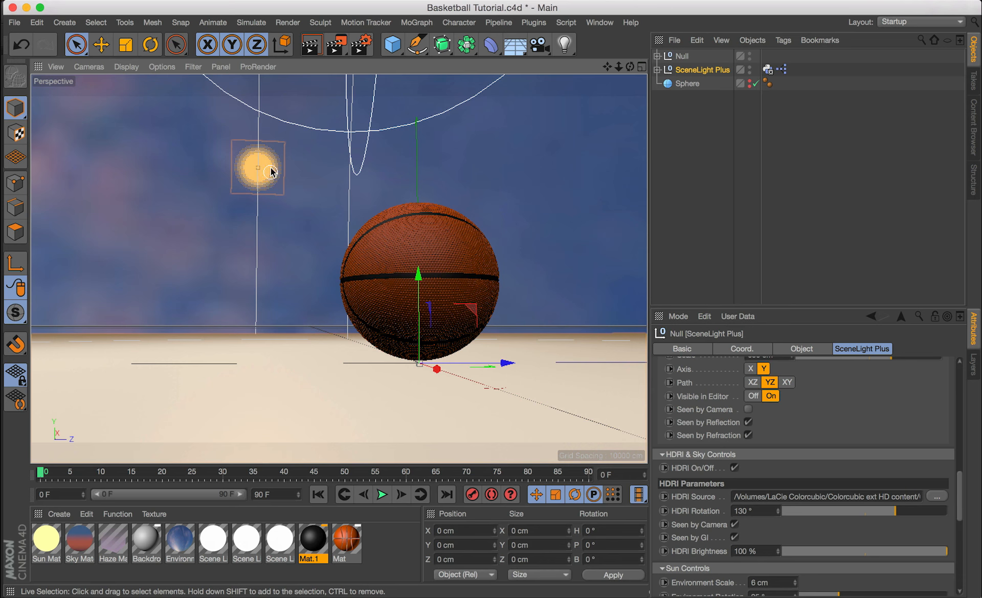
pyautogui.keyDown('alt'); pyautogui.moveTo(401, 262); pyautogui.dragTo(571, 312); pyautogui.keyUp('alt')
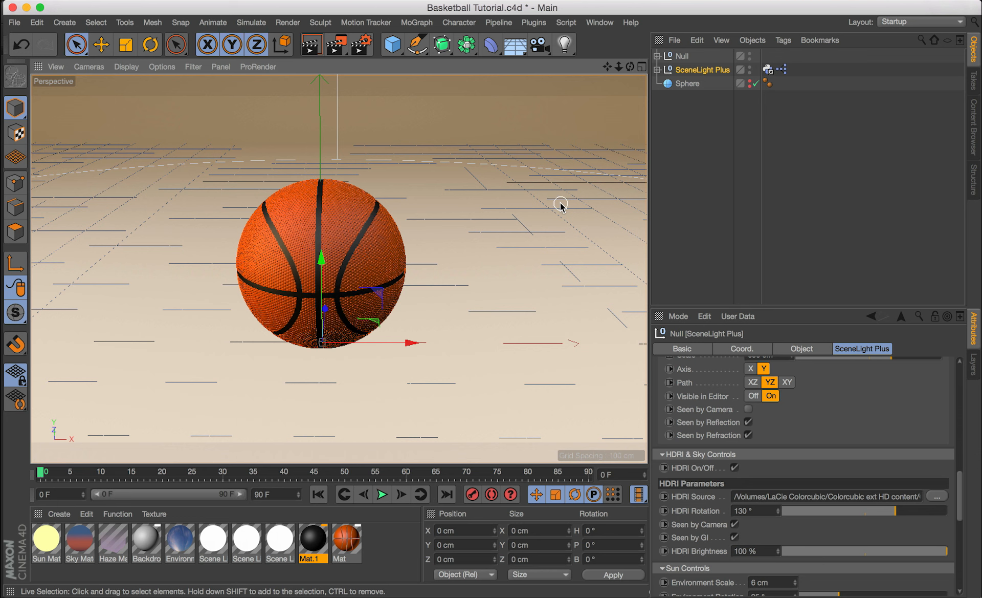
pyautogui.press('super+r')
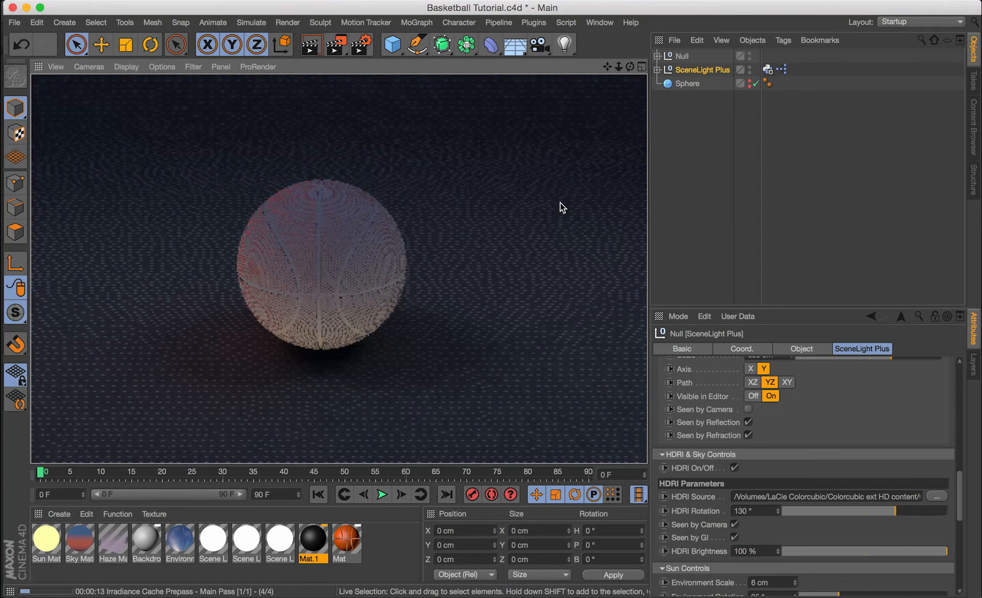